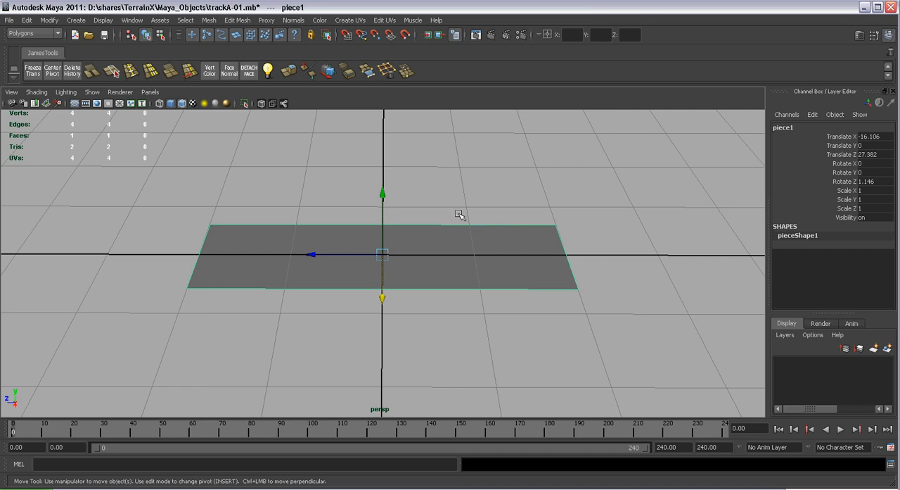
pyautogui.keyDown('alt'); pyautogui.moveTo(466, 280); pyautogui.dragTo(461, 273, button='right'); pyautogui.keyUp('alt')
pyautogui.keyDown('alt'); pyautogui.moveTo(461, 273); pyautogui.dragTo(467, 283, button='middle'); pyautogui.keyUp('alt')
pyautogui.keyDown('alt'); pyautogui.moveTo(467, 283); pyautogui.dragTo(473, 289, button='right'); pyautogui.keyUp('alt')
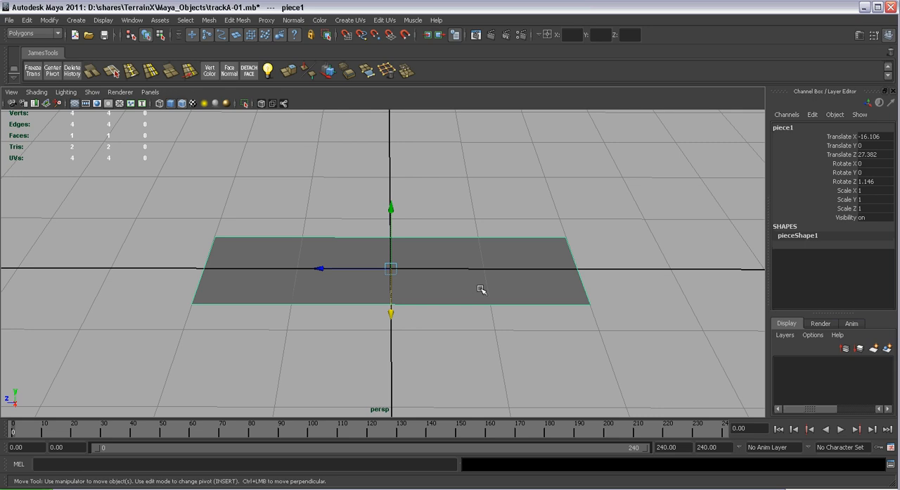
pyautogui.keyDown('alt'); pyautogui.moveTo(476, 289); pyautogui.dragTo(469, 284, button='middle'); pyautogui.keyUp('alt')
pyautogui.moveTo(469, 284)
pyautogui.keyDown('alt'); pyautogui.mouseDown(button='right')
pyautogui.moveTo(448, 263)
pyautogui.moveTo(464, 284)
pyautogui.mouseUp(button='right'); pyautogui.keyUp('alt')
pyautogui.keyDown('alt'); pyautogui.moveTo(465, 284); pyautogui.dragTo(467, 290); pyautogui.keyUp('alt')
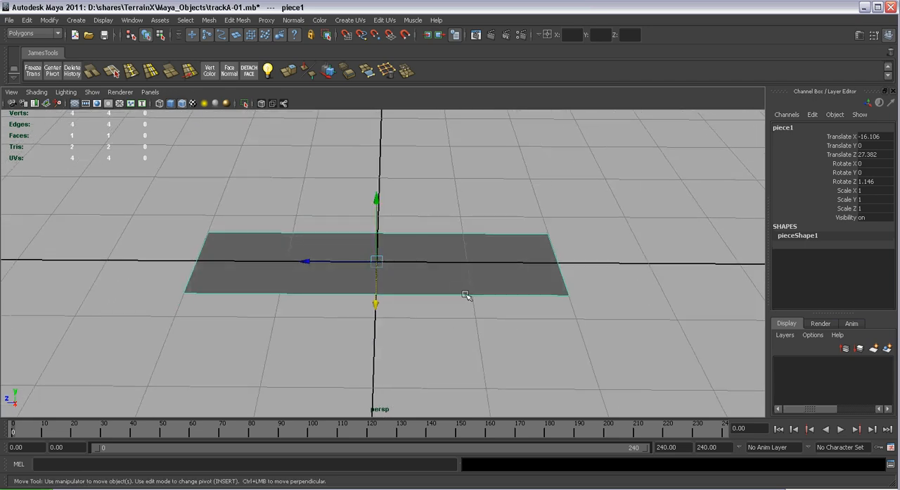
pyautogui.keyDown('alt'); pyautogui.moveTo(470, 297); pyautogui.dragTo(497, 283); pyautogui.keyUp('alt')
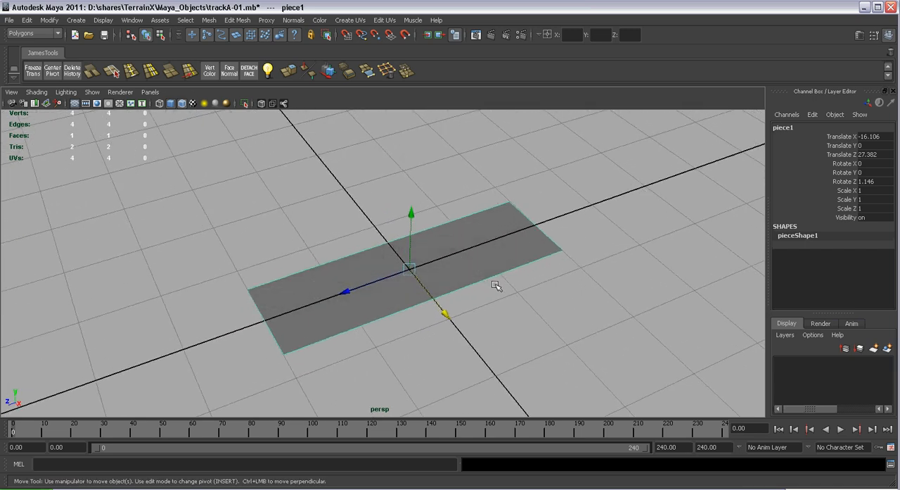
pyautogui.moveTo(460, 261)
pyautogui.keyDown('alt'); pyautogui.mouseDown()
pyautogui.moveTo(494, 278)
pyautogui.moveTo(496, 270)
pyautogui.moveTo(446, 261)
pyautogui.moveTo(451, 270)
pyautogui.mouseUp(); pyautogui.keyUp('alt')
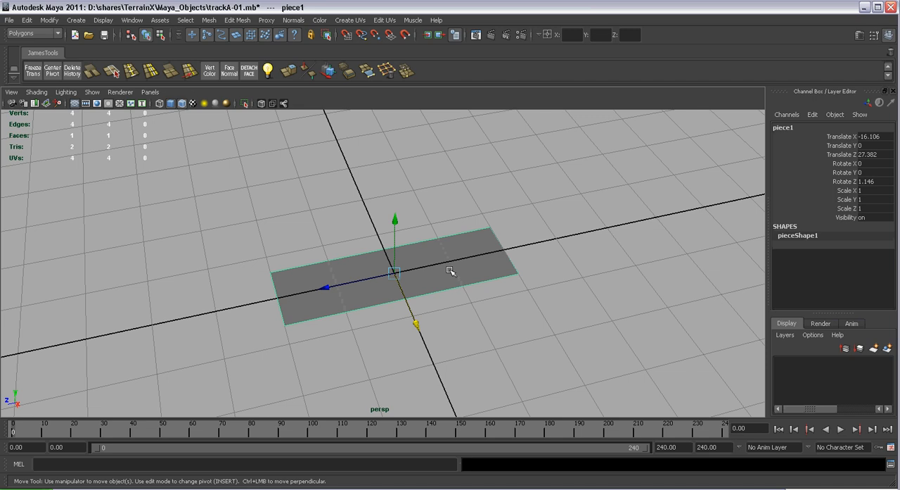
pyautogui.keyDown('alt'); pyautogui.moveTo(441, 241); pyautogui.dragTo(411, 257); pyautogui.keyUp('alt')
# Check the working units in the general application settings of the preferences and save the preferences
pyautogui.click(131, 20)
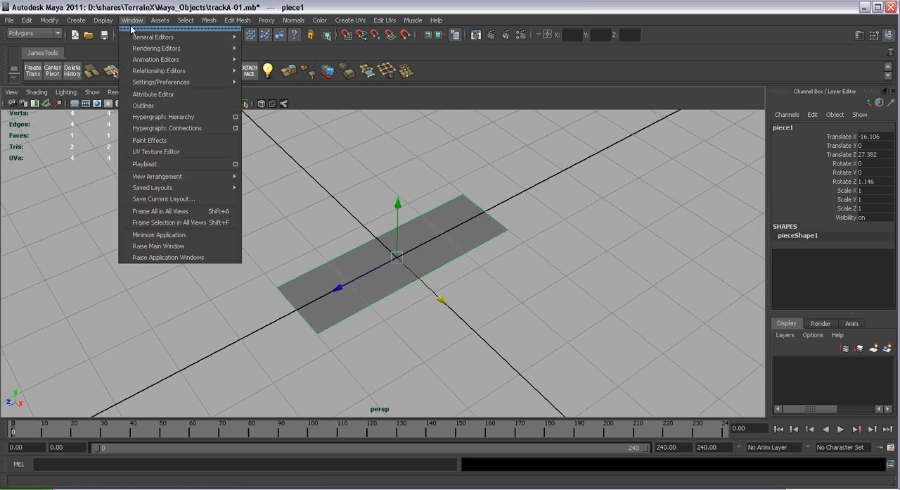
pyautogui.moveTo(163, 83)
pyautogui.click(262, 87)
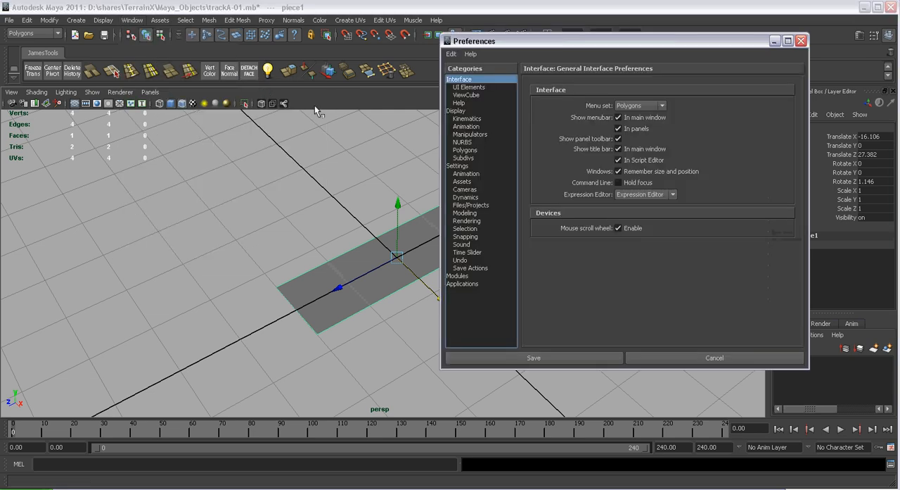
pyautogui.click(456, 166)
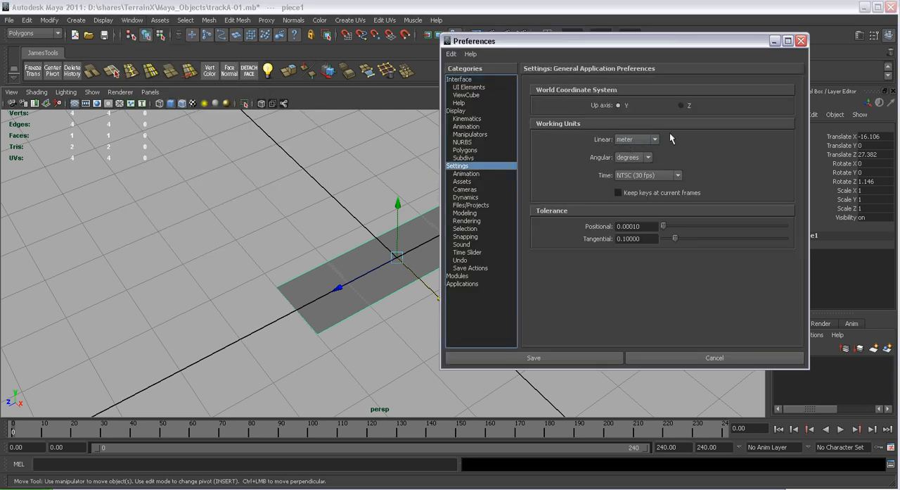
pyautogui.click(567, 358)
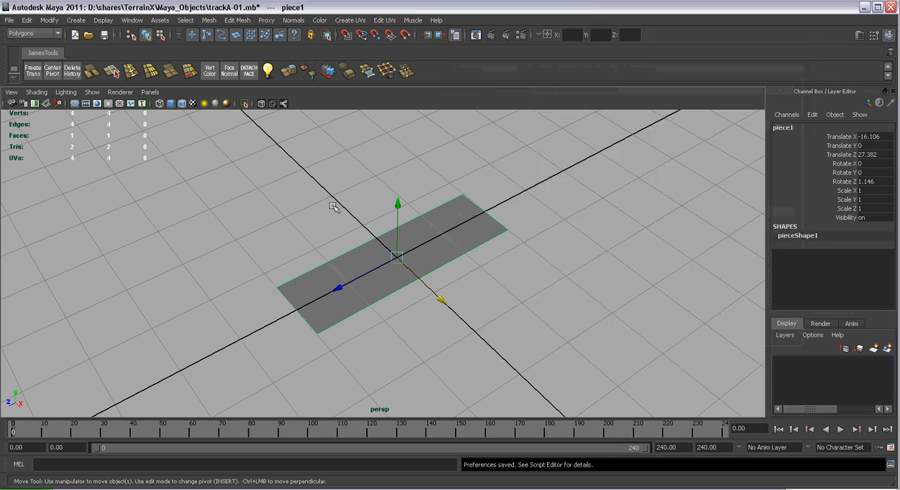
# Set the grid lines to every 1 unit in the grid options and apply the change
pyautogui.click(103, 21)
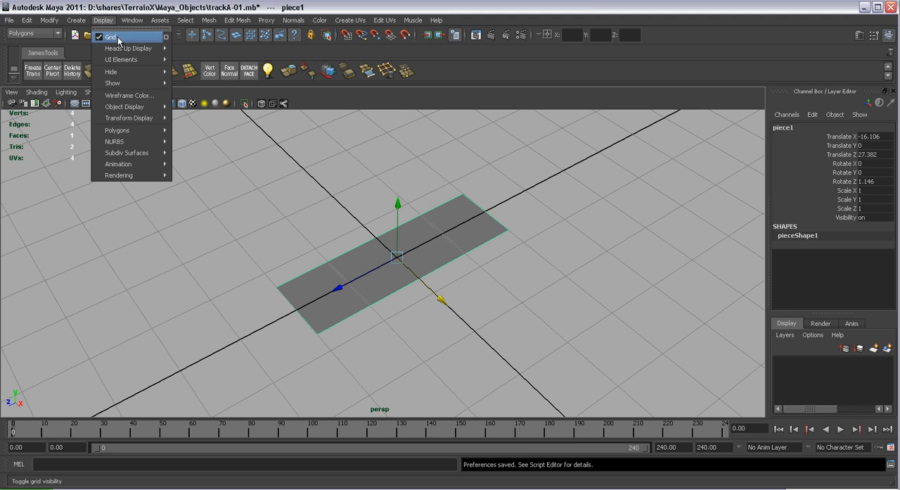
pyautogui.click(166, 36)
pyautogui.scroll(-5, 455, 211)
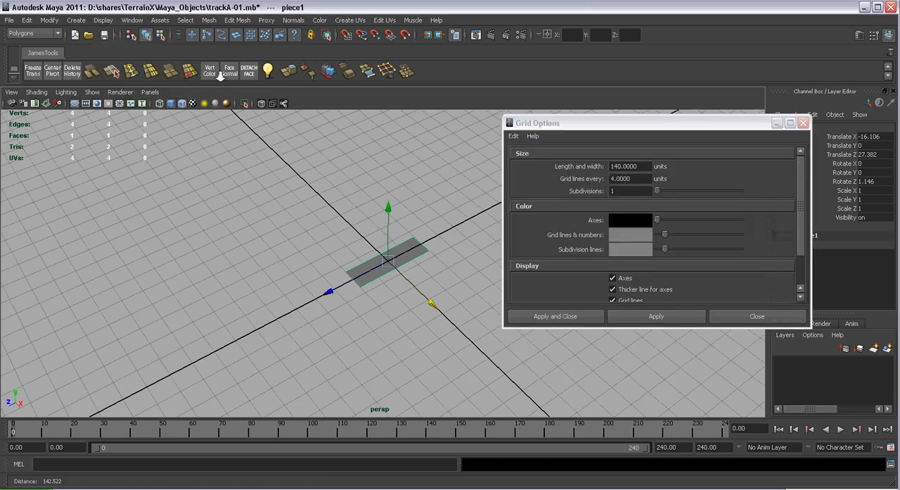
pyautogui.keyDown('alt'); pyautogui.moveTo(331, 225); pyautogui.dragTo(398, 243); pyautogui.keyUp('alt')
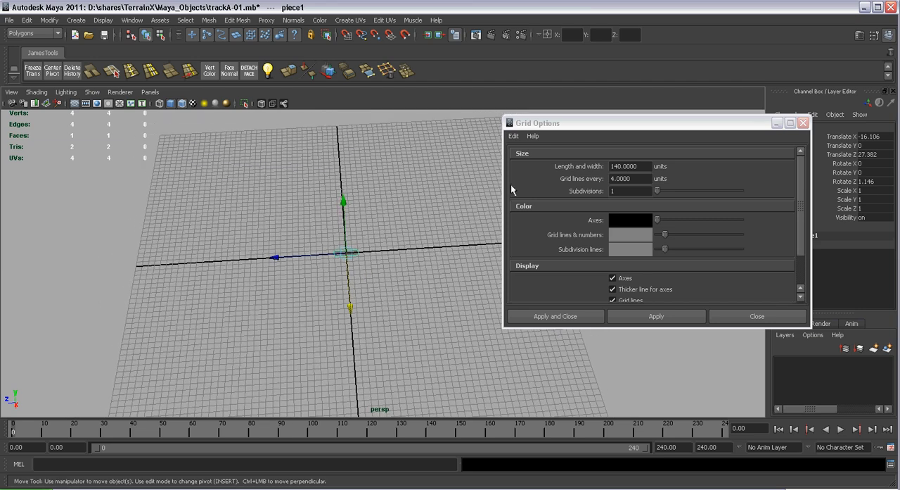
pyautogui.moveTo(648, 165); pyautogui.dragTo(616, 166)
pyautogui.click(646, 167)
pyautogui.click(638, 179)
pyautogui.doubleClick(638, 179)
pyautogui.write('1')
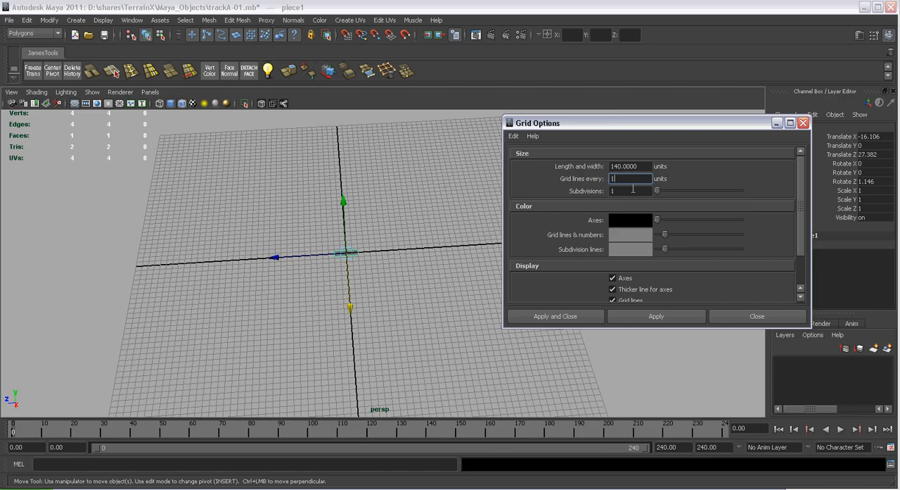
pyautogui.click(646, 319)
pyautogui.scroll(4, 284, 204)
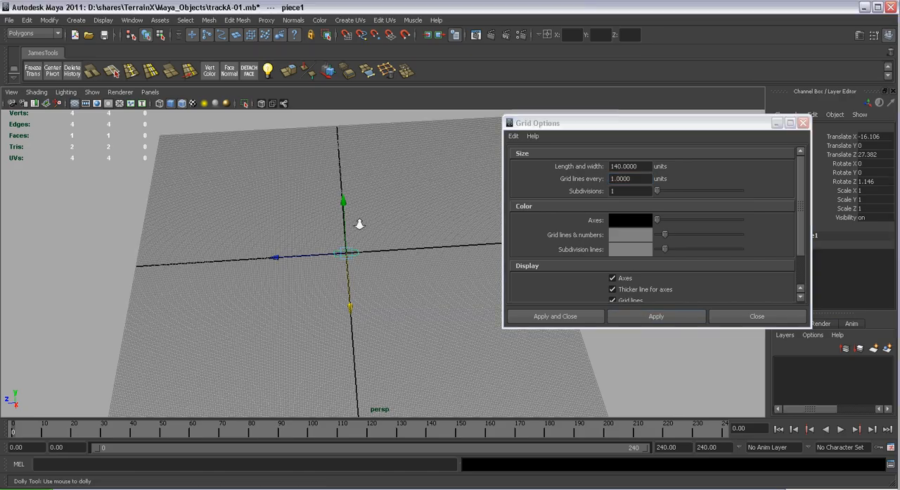
# Set the grid lines to every 4 units and apply the change
pyautogui.keyDown('alt'); pyautogui.moveTo(283, 204); pyautogui.dragTo(484, 374, button='right'); pyautogui.keyUp('alt')
pyautogui.keyDown('alt'); pyautogui.moveTo(303, 232); pyautogui.dragTo(398, 258, button='middle'); pyautogui.keyUp('alt')
pyautogui.keyDown('alt'); pyautogui.moveTo(399, 259); pyautogui.dragTo(418, 321, button='right'); pyautogui.keyUp('alt')
pyautogui.keyDown('alt'); pyautogui.moveTo(418, 322); pyautogui.dragTo(434, 279, button='middle'); pyautogui.keyUp('alt')
pyautogui.keyDown('alt'); pyautogui.moveTo(434, 279); pyautogui.dragTo(427, 346, button='right'); pyautogui.keyUp('alt')
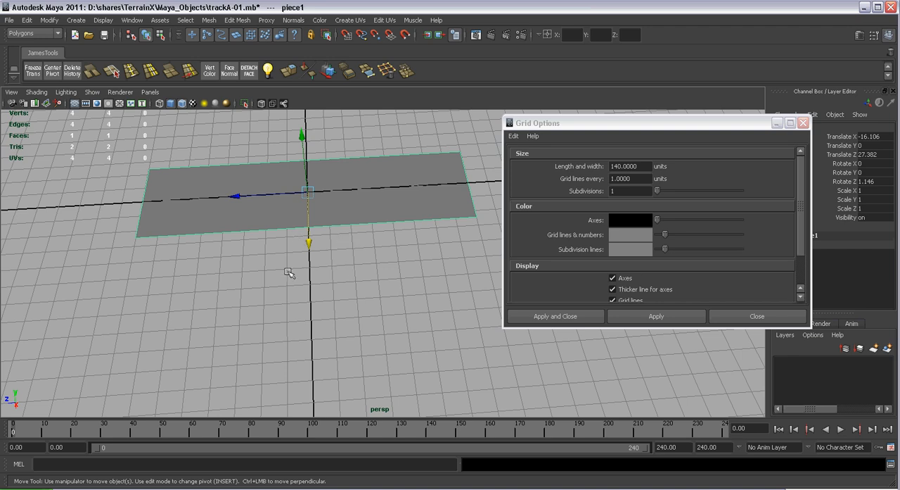
pyautogui.keyDown('alt'); pyautogui.moveTo(490, 217); pyautogui.dragTo(542, 252, button='right'); pyautogui.keyUp('alt')
pyautogui.click(626, 179)
pyautogui.click(667, 314)
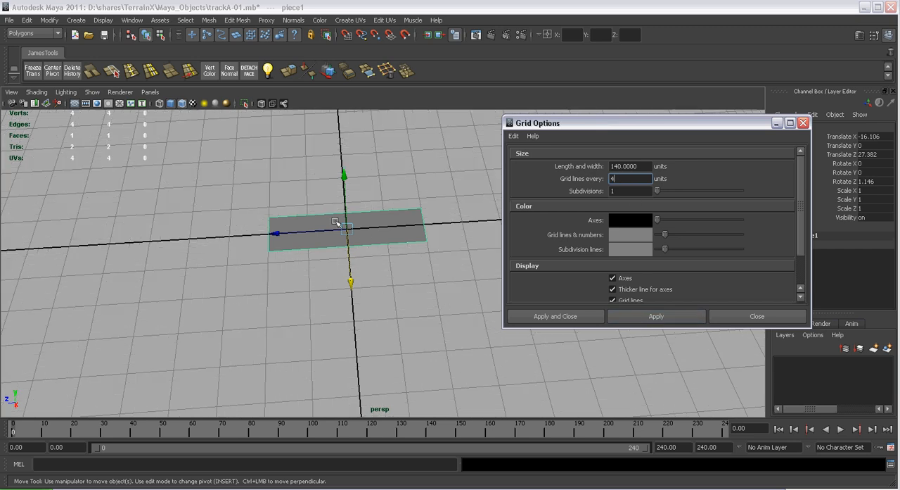
# Compare the flat track piece with the grid squares and close the grid options
pyautogui.keyDown('alt'); pyautogui.moveTo(378, 233); pyautogui.dragTo(322, 287, button='right'); pyautogui.keyUp('alt')
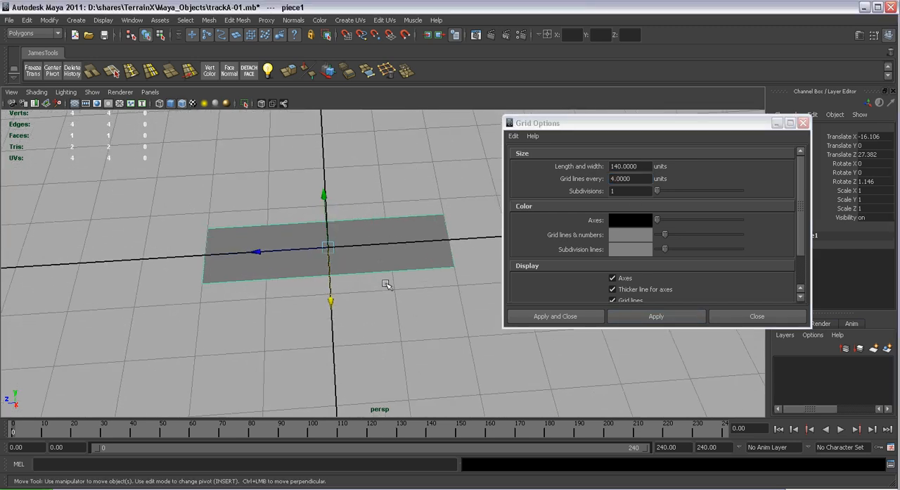
pyautogui.keyDown('alt'); pyautogui.moveTo(388, 284); pyautogui.dragTo(406, 282, button='right'); pyautogui.keyUp('alt')
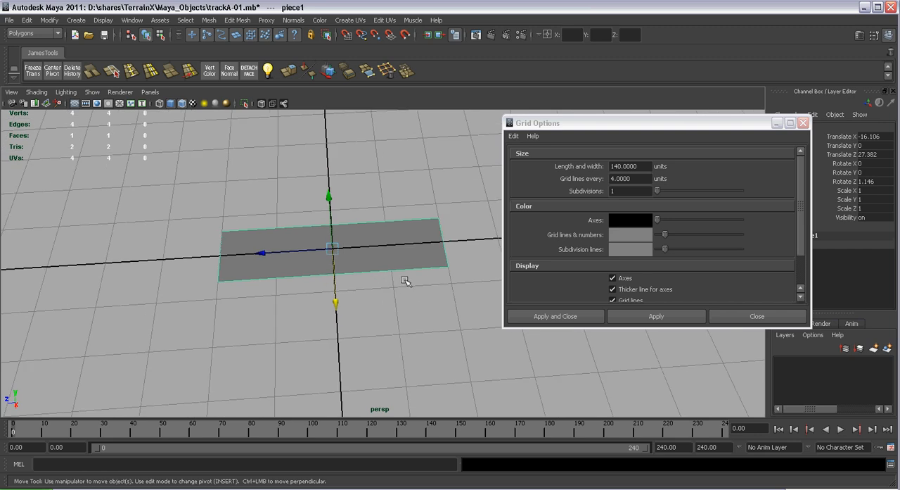
pyautogui.keyDown('alt'); pyautogui.moveTo(405, 281); pyautogui.dragTo(396, 282); pyautogui.keyUp('alt')
pyautogui.keyDown('alt'); pyautogui.moveTo(396, 281); pyautogui.dragTo(407, 282, button='middle'); pyautogui.keyUp('alt')
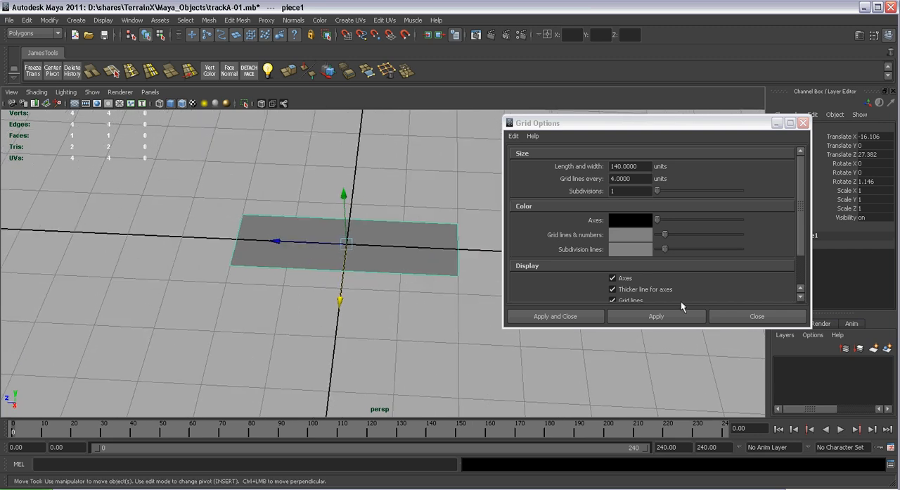
pyautogui.click(622, 192)
pyautogui.click(632, 178)
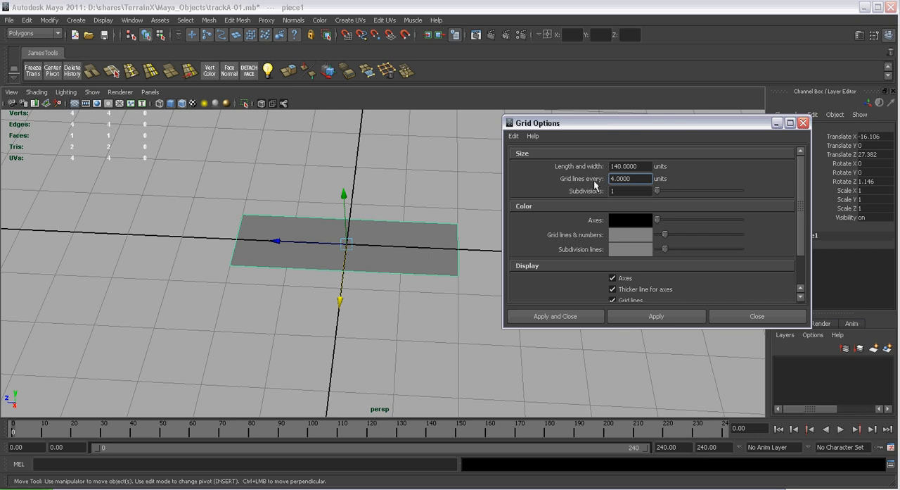
pyautogui.click(721, 316)
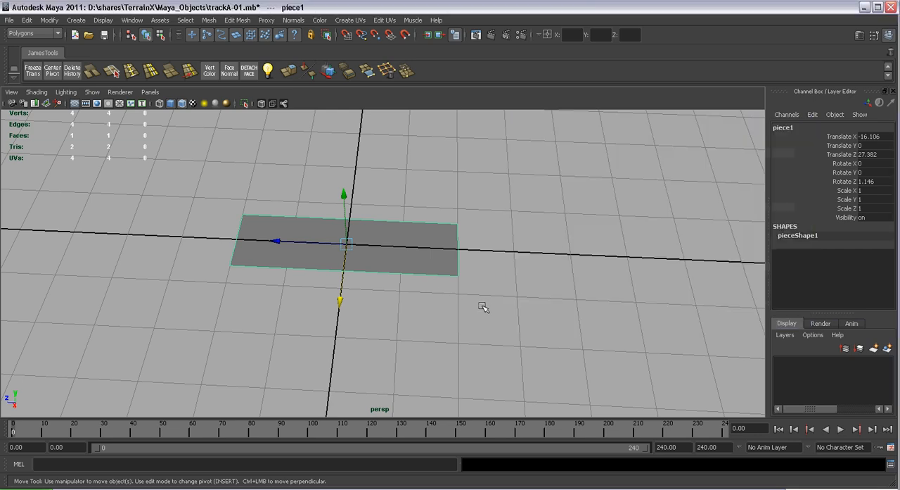
# Examine the flat track piece's length and width against the grid squares from several angles
pyautogui.keyDown('alt'); pyautogui.moveTo(462, 286); pyautogui.dragTo(501, 286, button='middle'); pyautogui.keyUp('alt')
pyautogui.keyDown('alt'); pyautogui.moveTo(500, 285); pyautogui.dragTo(482, 295, button='right'); pyautogui.keyUp('alt')
pyautogui.keyDown('alt'); pyautogui.moveTo(482, 295); pyautogui.dragTo(488, 306, button='middle'); pyautogui.keyUp('alt')
pyautogui.keyDown('alt'); pyautogui.moveTo(488, 306); pyautogui.dragTo(483, 295); pyautogui.keyUp('alt')
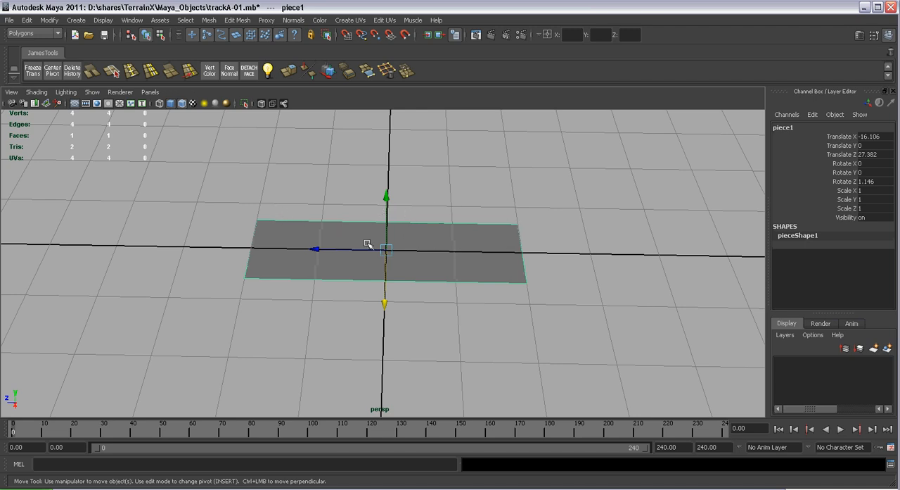
pyautogui.keyDown('alt'); pyautogui.moveTo(408, 259); pyautogui.dragTo(342, 258); pyautogui.keyUp('alt')
pyautogui.press('r')
pyautogui.hotkey('ctrl', 'z')
pyautogui.keyDown('alt'); pyautogui.moveTo(342, 257); pyautogui.dragTo(544, 329, button='right'); pyautogui.keyUp('alt')
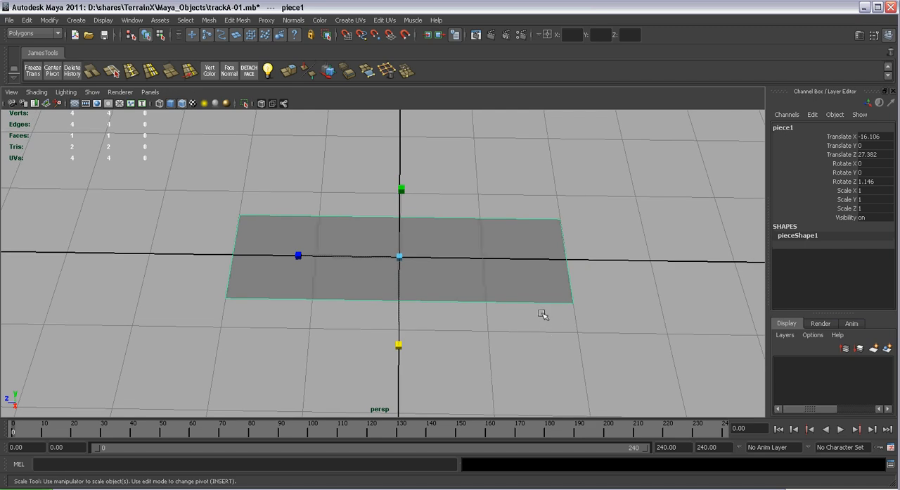
pyautogui.keyDown('alt'); pyautogui.moveTo(497, 298); pyautogui.dragTo(569, 300); pyautogui.keyUp('alt')
pyautogui.keyDown('alt'); pyautogui.moveTo(494, 261); pyautogui.dragTo(495, 268, button='middle'); pyautogui.keyUp('alt')
pyautogui.keyDown('alt'); pyautogui.moveTo(494, 267); pyautogui.dragTo(510, 296, button='right'); pyautogui.keyUp('alt')
pyautogui.keyDown('alt'); pyautogui.moveTo(509, 295); pyautogui.dragTo(504, 285); pyautogui.keyUp('alt')
pyautogui.keyDown('alt'); pyautogui.moveTo(518, 287); pyautogui.dragTo(511, 284, button='right'); pyautogui.keyUp('alt')
pyautogui.keyDown('alt'); pyautogui.moveTo(511, 284); pyautogui.dragTo(516, 273, button='middle'); pyautogui.keyUp('alt')
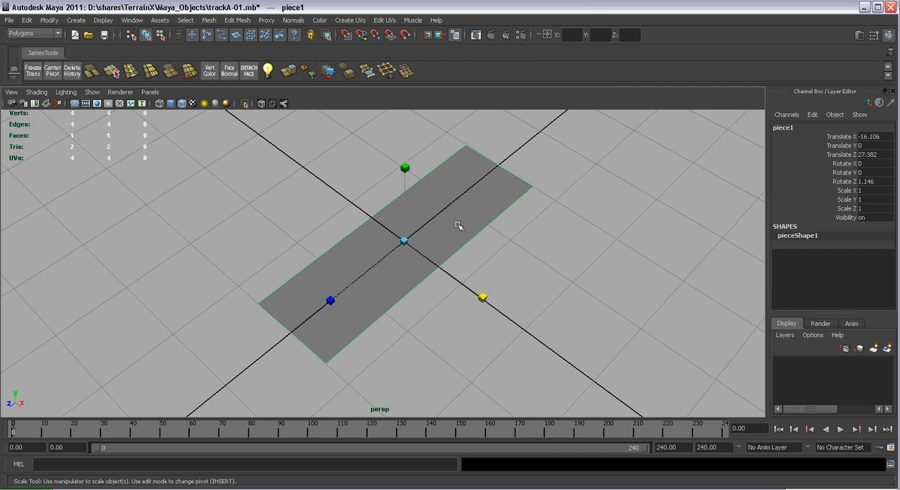
pyautogui.keyDown('alt'); pyautogui.moveTo(418, 271); pyautogui.dragTo(454, 207); pyautogui.keyUp('alt')
# Deselect the track piece and switch the viewport to the orthographic top view
pyautogui.press('w')
pyautogui.keyDown('alt'); pyautogui.moveTo(493, 239); pyautogui.dragTo(298, 188, button='right'); pyautogui.keyUp('alt')
pyautogui.click(307, 193)
pyautogui.keyDown('alt'); pyautogui.moveTo(307, 192); pyautogui.dragTo(362, 225); pyautogui.keyUp('alt')
pyautogui.scroll(-5, 388, 225)
pyautogui.keyDown('alt'); pyautogui.moveTo(423, 244); pyautogui.dragTo(427, 235, button='middle'); pyautogui.keyUp('alt')
pyautogui.click(150, 92)
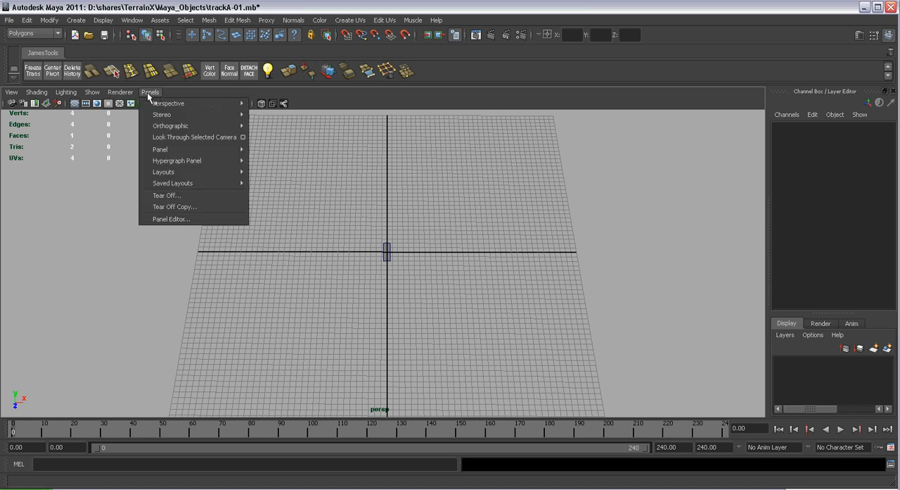
pyautogui.moveTo(170, 129)
pyautogui.click(281, 152)
pyautogui.scroll(-4, 227, 165)
pyautogui.keyDown('alt'); pyautogui.moveTo(332, 206); pyautogui.dragTo(387, 195, button='middle'); pyautogui.keyUp('alt')
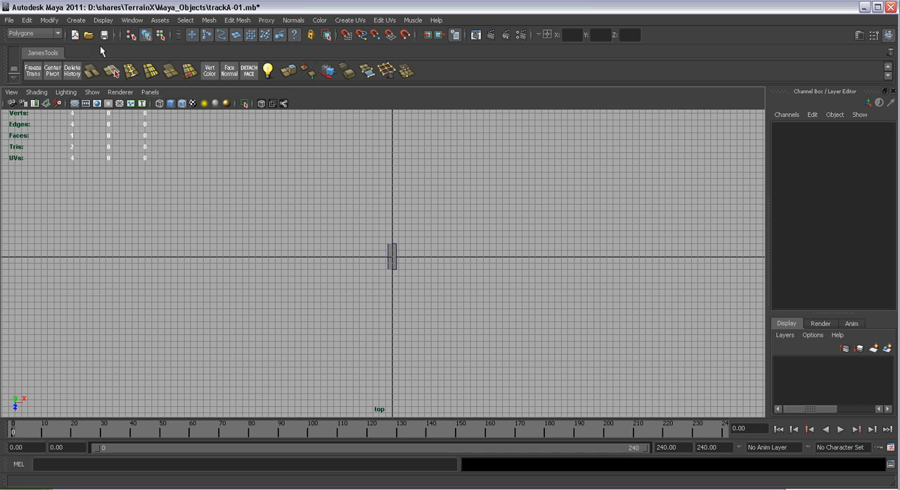
# Start the CV Curve Tool with curve degree 3 Cubic and uniform knot spacing, leaving room around the piece for the track
pyautogui.click(76, 21)
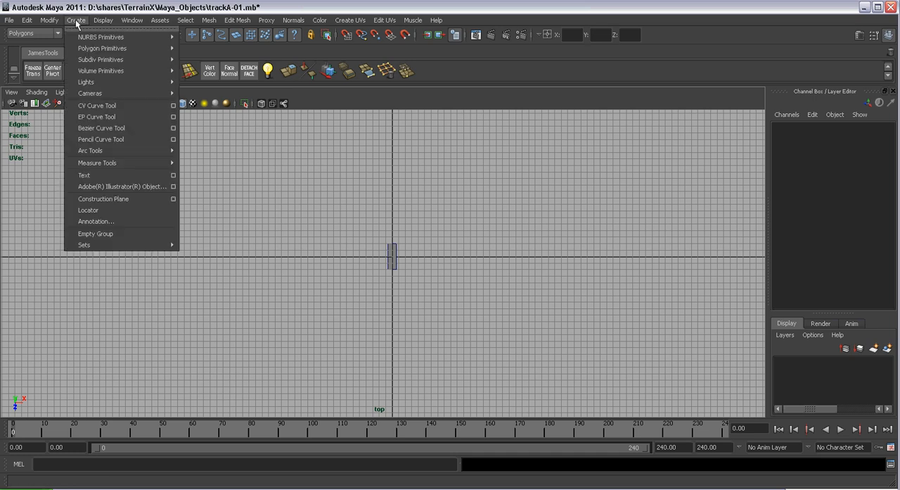
pyautogui.click(173, 106)
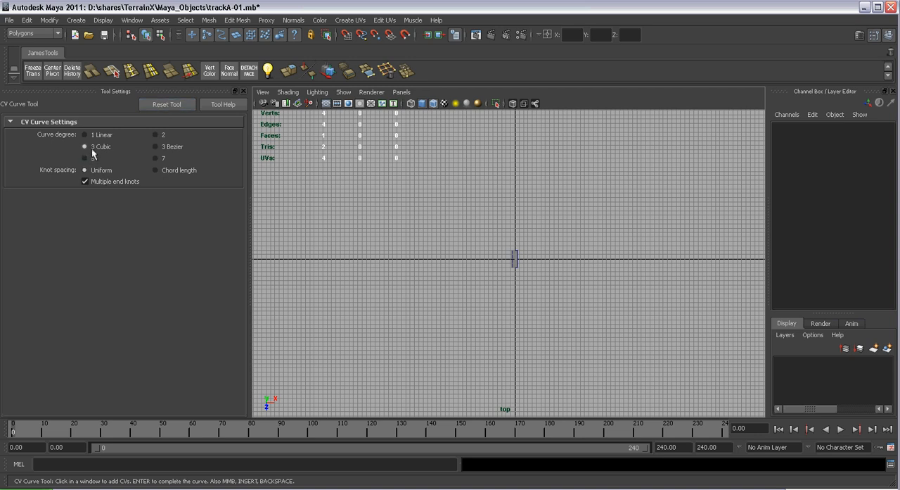
pyautogui.click(243, 92)
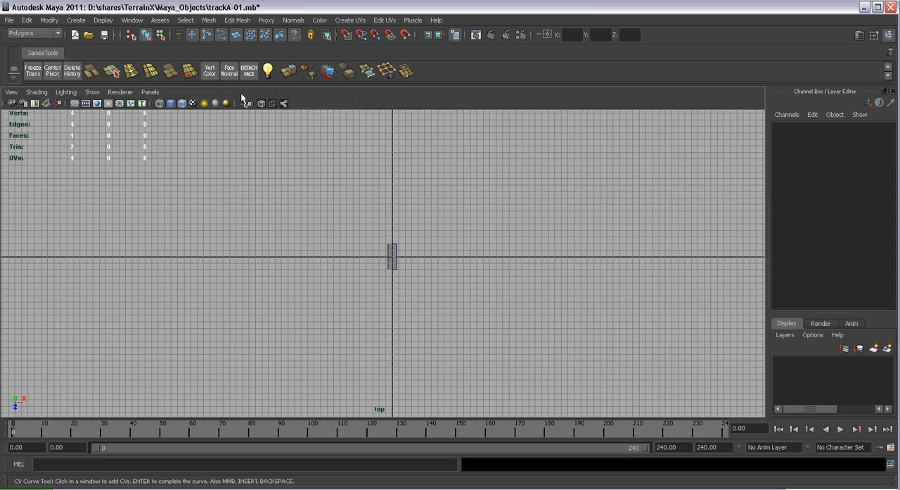
pyautogui.keyDown('alt'); pyautogui.moveTo(374, 222); pyautogui.dragTo(344, 247, button='middle'); pyautogui.keyUp('alt')
pyautogui.keyDown('alt'); pyautogui.moveTo(344, 248); pyautogui.dragTo(314, 229, button='right'); pyautogui.keyUp('alt')
pyautogui.keyDown('alt'); pyautogui.moveTo(435, 308); pyautogui.dragTo(271, 170, button='right'); pyautogui.keyUp('alt')
pyautogui.moveTo(411, 299)
pyautogui.keyDown('alt'); pyautogui.mouseDown(button='right')
pyautogui.moveTo(319, 251)
pyautogui.moveTo(271, 204)
pyautogui.mouseUp(button='right'); pyautogui.keyUp('alt')
pyautogui.keyDown('alt'); pyautogui.moveTo(437, 309); pyautogui.dragTo(289, 194, button='right'); pyautogui.keyUp('alt')
pyautogui.moveTo(436, 292)
pyautogui.keyDown('alt'); pyautogui.mouseDown(button='right')
pyautogui.moveTo(390, 249)
pyautogui.moveTo(327, 230)
pyautogui.moveTo(574, 405)
pyautogui.mouseUp(button='right'); pyautogui.keyUp('alt')
pyautogui.keyDown('alt'); pyautogui.moveTo(280, 244); pyautogui.dragTo(285, 259, button='middle'); pyautogui.keyUp('alt')
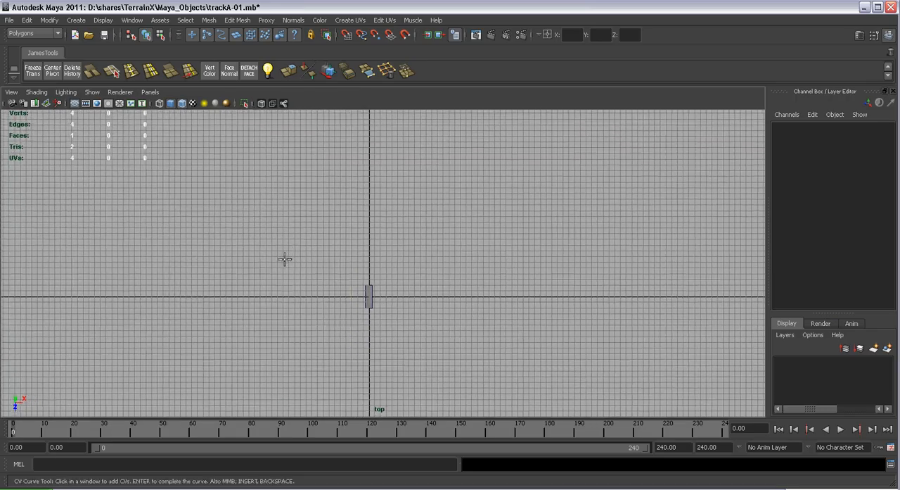
# Draw a large grid-snapped track loop around the piece with a dip in its upper edge, ending on its start point
pyautogui.click(191, 192)
pyautogui.click(225, 176)
pyautogui.click(283, 154)
pyautogui.click(381, 159)
pyautogui.click(397, 187)
pyautogui.click(426, 216)
pyautogui.click(449, 165)
pyautogui.click(507, 166)
pyautogui.click(551, 240)
pyautogui.click(547, 307)
pyautogui.click(524, 360)
pyautogui.click(443, 370)
pyautogui.click(373, 341)
pyautogui.click(323, 331)
pyautogui.click(278, 348)
pyautogui.click(220, 348)
pyautogui.click(157, 291)
pyautogui.click(163, 251)
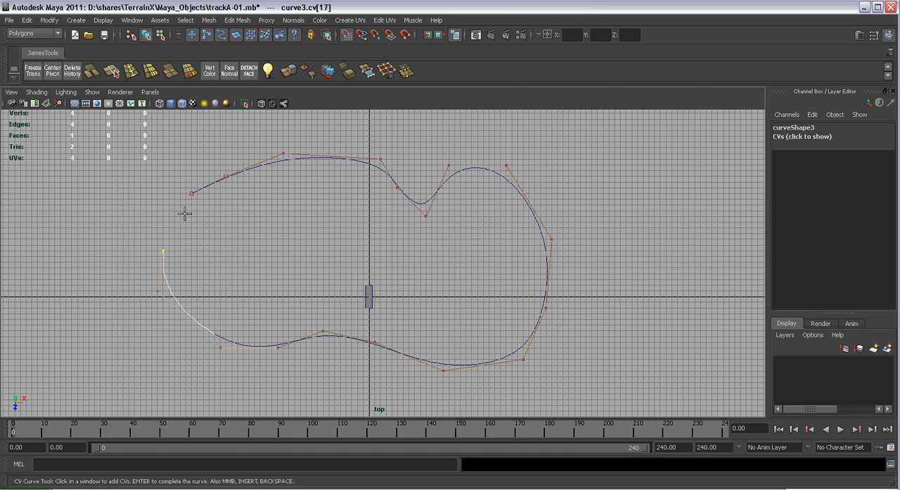
pyautogui.click(192, 193)
pyautogui.keyDown('alt'); pyautogui.moveTo(228, 195); pyautogui.dragTo(483, 318, button='middle'); pyautogui.keyUp('alt')
pyautogui.keyDown('alt'); pyautogui.moveTo(483, 317); pyautogui.dragTo(589, 396, button='right'); pyautogui.keyUp('alt')
pyautogui.keyDown('alt'); pyautogui.moveTo(519, 348); pyautogui.dragTo(340, 232, button='middle'); pyautogui.keyUp('alt')
pyautogui.keyDown('alt'); pyautogui.moveTo(340, 233); pyautogui.dragTo(411, 307, button='right'); pyautogui.keyUp('alt')
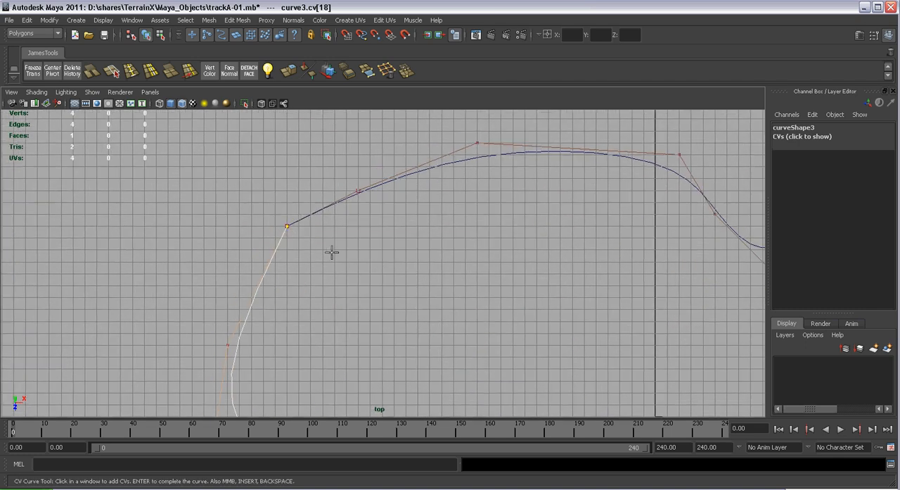
pyautogui.press('w')
# Move the loop's coinciding start and end control vertices slightly inward to smooth the corner where the curve closes
pyautogui.scroll(-2, 429, 237)
pyautogui.keyDown('alt'); pyautogui.moveTo(484, 238); pyautogui.dragTo(383, 200, button='middle'); pyautogui.keyUp('alt')
pyautogui.scroll(-2, 527, 289)
pyautogui.keyDown('alt'); pyautogui.moveTo(527, 289); pyautogui.dragTo(458, 238, button='middle'); pyautogui.keyUp('alt')
pyautogui.keyDown('alt'); pyautogui.moveTo(529, 269); pyautogui.dragTo(488, 251, button='right'); pyautogui.keyUp('alt')
pyautogui.keyDown('alt'); pyautogui.moveTo(349, 222); pyautogui.dragTo(469, 273, button='middle'); pyautogui.keyUp('alt')
pyautogui.keyDown('alt'); pyautogui.moveTo(271, 201); pyautogui.dragTo(330, 253, button='right'); pyautogui.keyUp('alt')
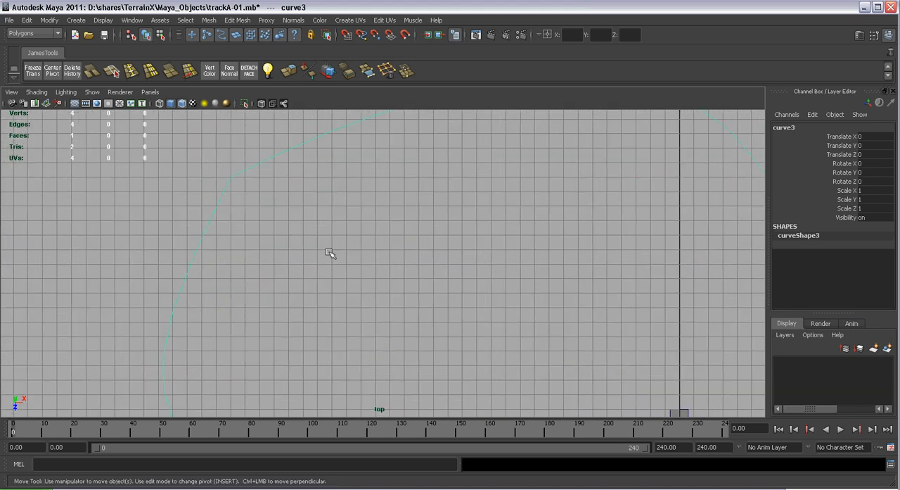
pyautogui.press('F8')
pyautogui.moveTo(221, 166); pyautogui.dragTo(245, 186)
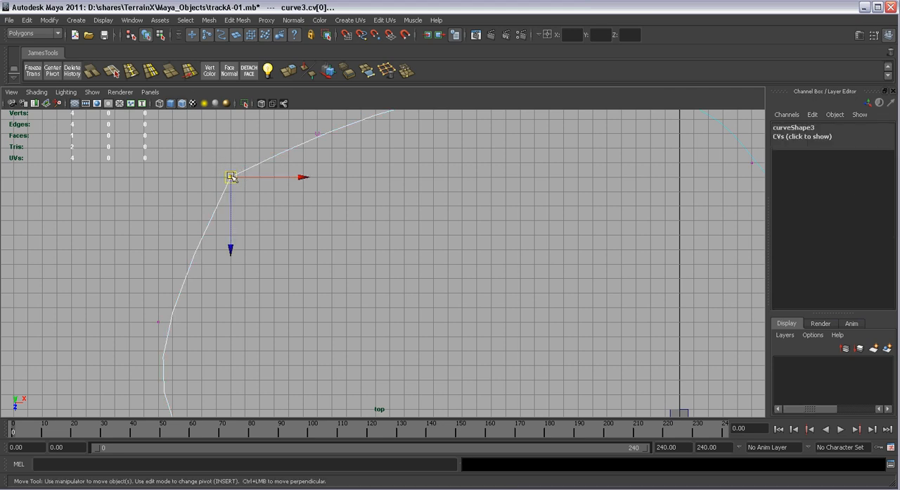
pyautogui.moveTo(232, 194); pyautogui.dragTo(266, 201)
pyautogui.click(402, 256)
# Leave control vertex editing and select the whole track curve as an object
pyautogui.scroll(-3, 422, 260)
pyautogui.keyDown('alt'); pyautogui.moveTo(604, 335); pyautogui.dragTo(385, 265, button='middle'); pyautogui.keyUp('alt')
pyautogui.scroll(-2, 385, 265)
pyautogui.keyDown('alt'); pyautogui.moveTo(405, 201); pyautogui.dragTo(405, 209, button='middle'); pyautogui.keyUp('alt')
pyautogui.scroll(-2, 406, 209)
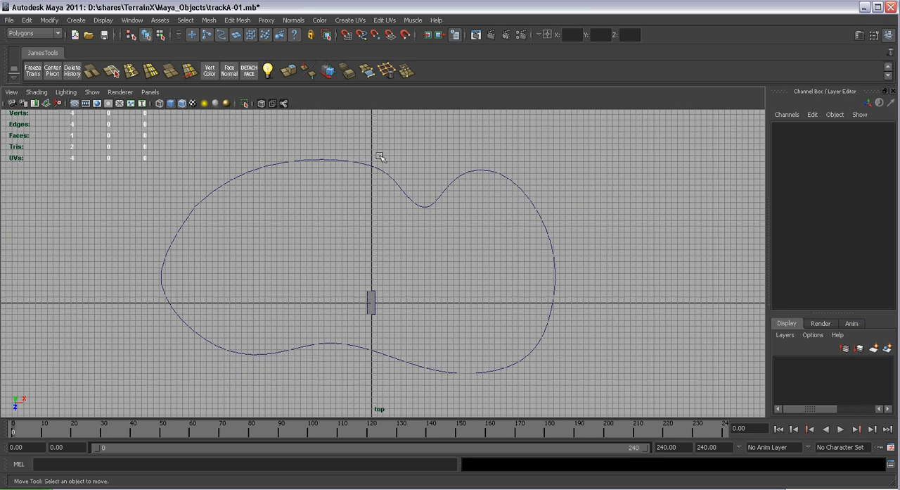
pyautogui.click(401, 188)
pyautogui.click(372, 293)
pyautogui.keyDown('alt'); pyautogui.moveTo(418, 288); pyautogui.dragTo(425, 251, button='middle'); pyautogui.keyUp('alt')
pyautogui.keyDown('alt'); pyautogui.moveTo(399, 264); pyautogui.dragTo(537, 378, button='right'); pyautogui.keyUp('alt')
pyautogui.keyDown('alt'); pyautogui.moveTo(386, 290); pyautogui.dragTo(222, 95, button='right'); pyautogui.keyUp('alt')
pyautogui.keyDown('alt'); pyautogui.moveTo(467, 236); pyautogui.dragTo(380, 165, button='right'); pyautogui.keyUp('alt')
pyautogui.click(399, 168)
# Scale the track curve up uniformly around the road piece to a scale of 1.7 on all axes
pyautogui.press('r')
pyautogui.keyDown('alt'); pyautogui.moveTo(389, 272); pyautogui.dragTo(448, 288, button='right'); pyautogui.keyUp('alt')
pyautogui.scroll(-1, 406, 258)
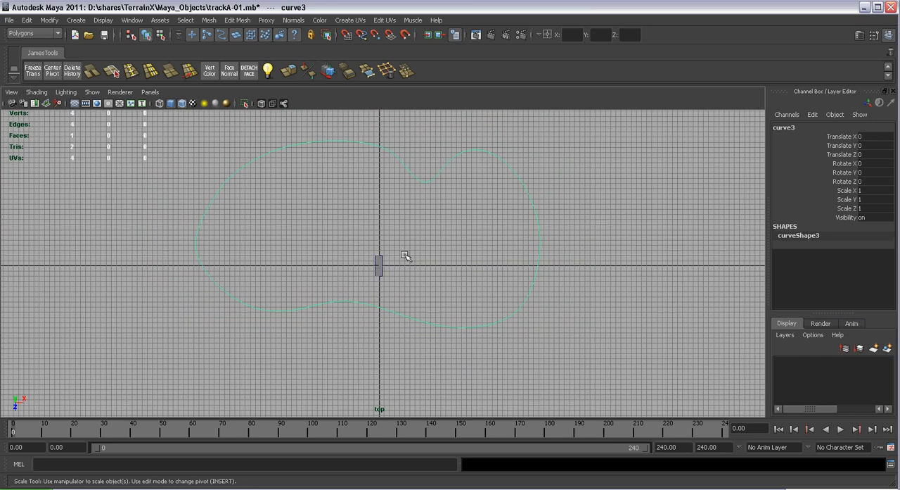
pyautogui.scroll(-1, 414, 252)
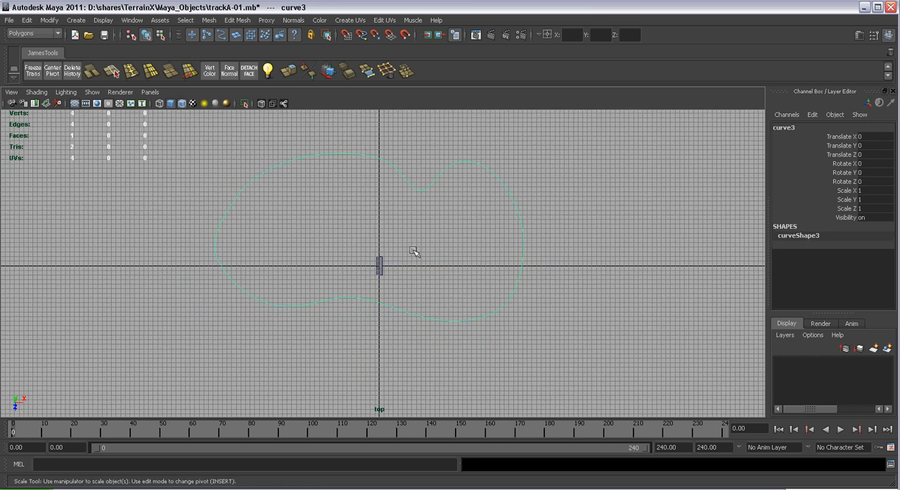
pyautogui.scroll(4, 415, 252)
pyautogui.moveTo(372, 271); pyautogui.dragTo(582, 292)
pyautogui.keyDown('alt'); pyautogui.moveTo(582, 292); pyautogui.dragTo(370, 217, button='right'); pyautogui.keyUp('alt')
pyautogui.keyDown('alt'); pyautogui.moveTo(500, 310); pyautogui.dragTo(359, 221, button='right'); pyautogui.keyUp('alt')
pyautogui.keyDown('alt'); pyautogui.moveTo(464, 309); pyautogui.dragTo(334, 218, button='right'); pyautogui.keyUp('alt')
pyautogui.keyDown('alt'); pyautogui.moveTo(374, 258); pyautogui.dragTo(549, 385, button='right'); pyautogui.keyUp('alt')
pyautogui.scroll(3, 402, 277)
pyautogui.moveTo(373, 270); pyautogui.dragTo(464, 283)
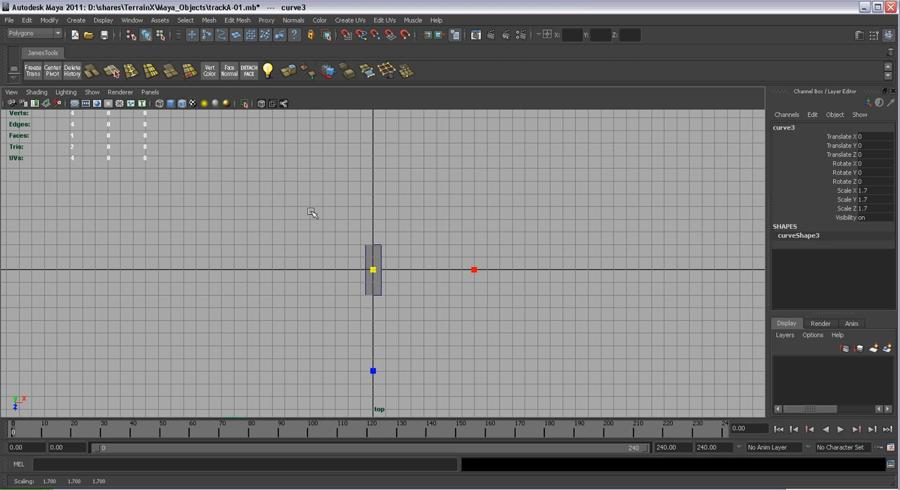
# Set the top camera's Far Clip Plane to 100000 in its camera attributes and close the editor
pyautogui.click(9, 93)
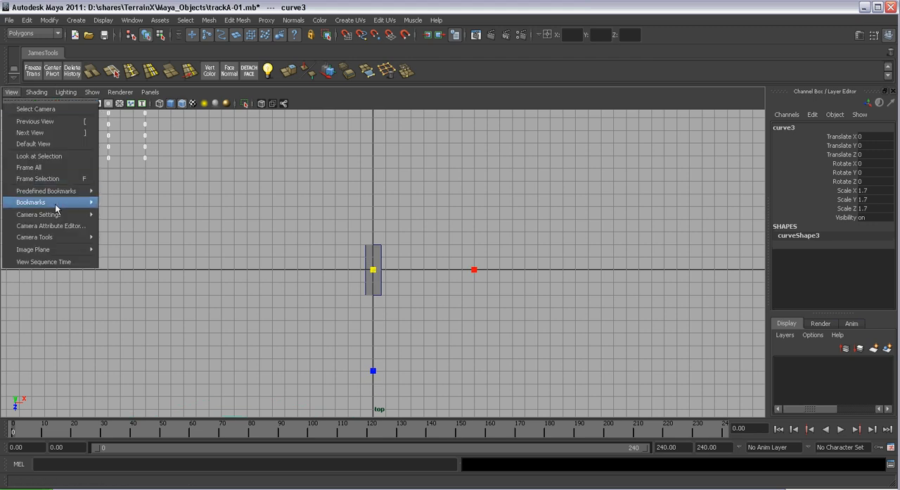
pyautogui.click(49, 226)
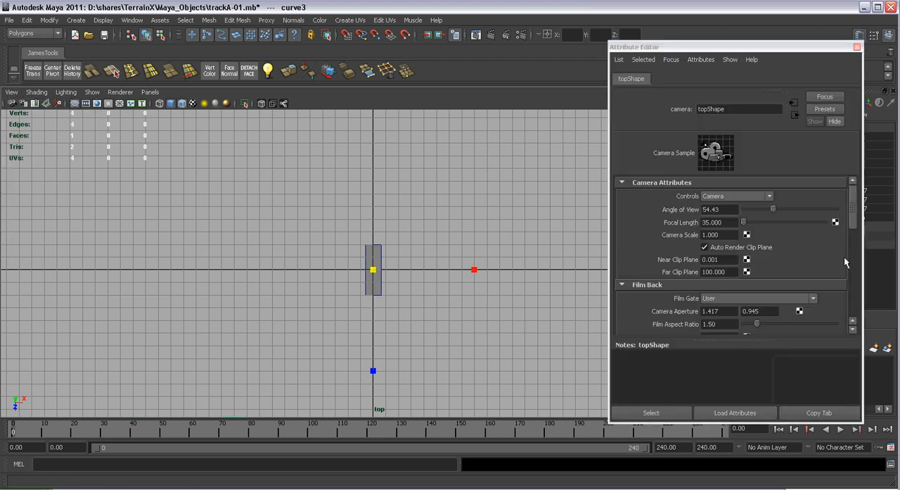
pyautogui.click(729, 272)
pyautogui.write('1')
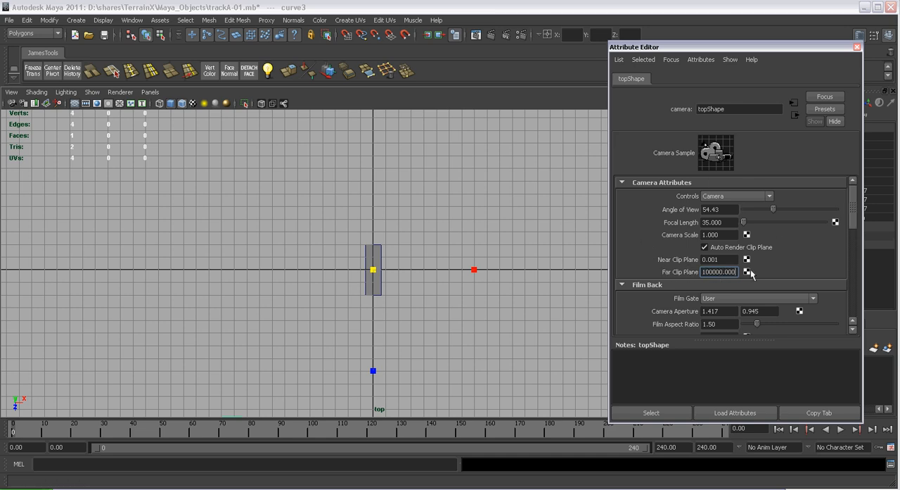
pyautogui.click(857, 47)
# Enlarge the track curve further to a uniform scale of about 2.41 on all axes
pyautogui.keyDown('alt'); pyautogui.moveTo(436, 275); pyautogui.dragTo(222, 128, button='right'); pyautogui.keyUp('alt')
pyautogui.keyDown('alt'); pyautogui.moveTo(422, 278); pyautogui.dragTo(664, 430, button='right'); pyautogui.keyUp('alt')
pyautogui.keyDown('alt'); pyautogui.moveTo(400, 289); pyautogui.dragTo(437, 346, button='right'); pyautogui.keyUp('alt')
pyautogui.moveTo(375, 270); pyautogui.dragTo(669, 339)
pyautogui.keyDown('alt'); pyautogui.moveTo(717, 412); pyautogui.dragTo(361, 197, button='right'); pyautogui.keyUp('alt')
pyautogui.keyDown('alt'); pyautogui.moveTo(426, 201); pyautogui.dragTo(439, 246, button='middle'); pyautogui.keyUp('alt')
pyautogui.keyDown('alt'); pyautogui.moveTo(437, 244); pyautogui.dragTo(430, 286, button='right'); pyautogui.keyUp('alt')
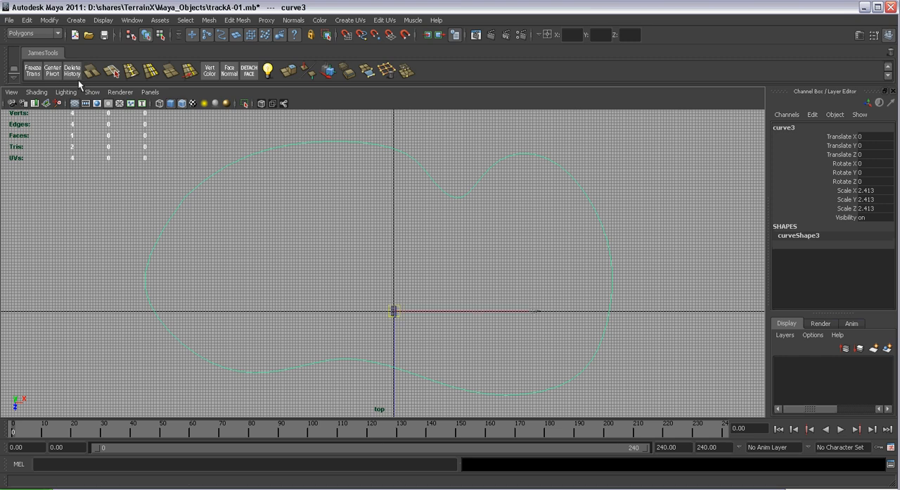
# Center the track curve's pivot and freeze its transformations
pyautogui.click(54, 73)
pyautogui.click(33, 70)
# Delete the track curve's construction history and leave the curve deselected
pyautogui.click(28, 21)
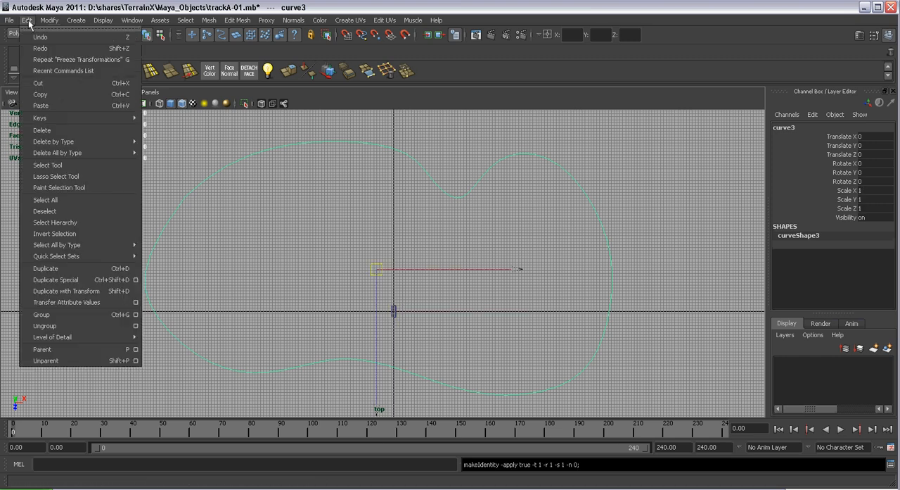
pyautogui.moveTo(133, 142)
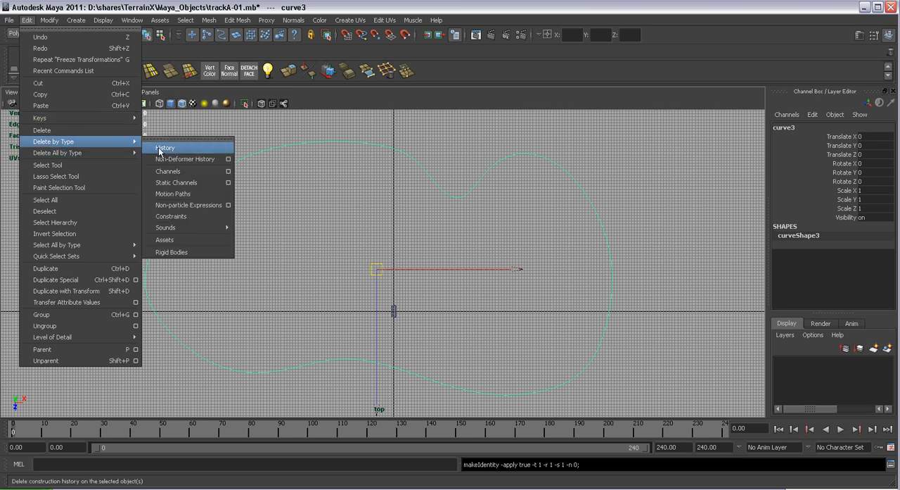
pyautogui.moveTo(51, 25)
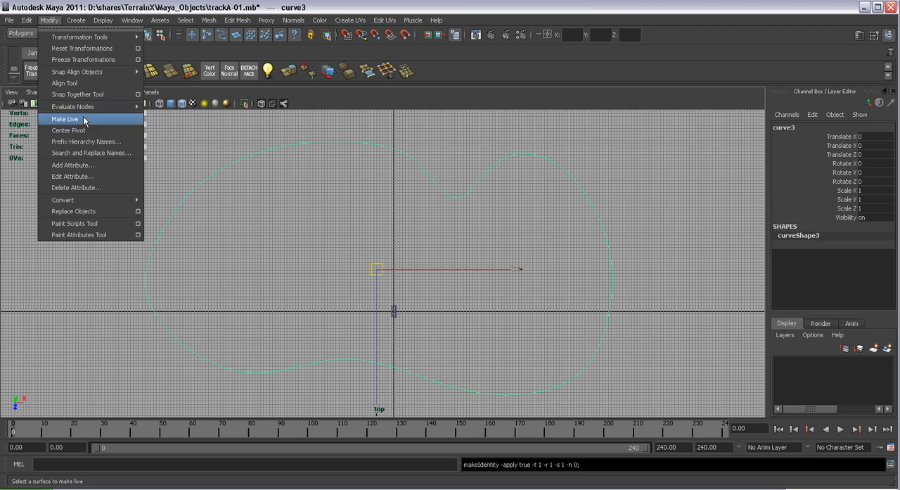
pyautogui.click(159, 148)
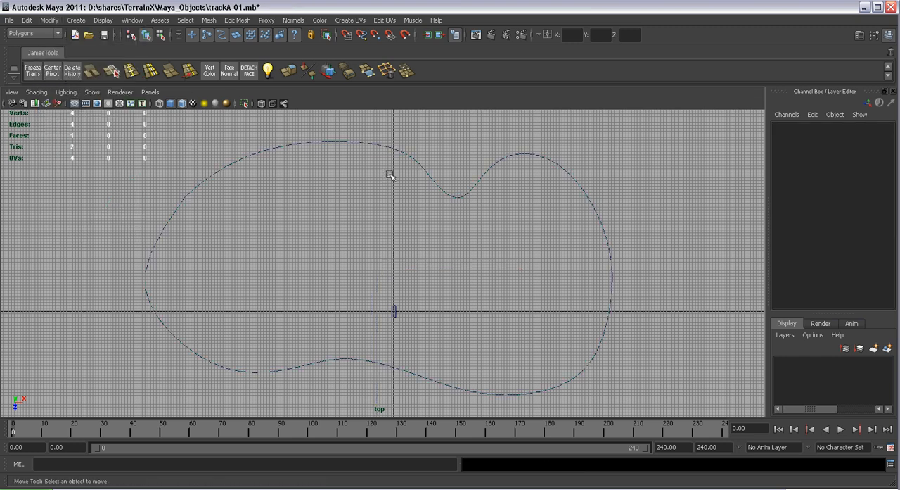
# Select the road piece and hide the grid in the top view
pyautogui.click(415, 161)
pyautogui.keyDown('alt'); pyautogui.moveTo(398, 209); pyautogui.dragTo(353, 232, button='right'); pyautogui.keyUp('alt')
pyautogui.click(398, 327)
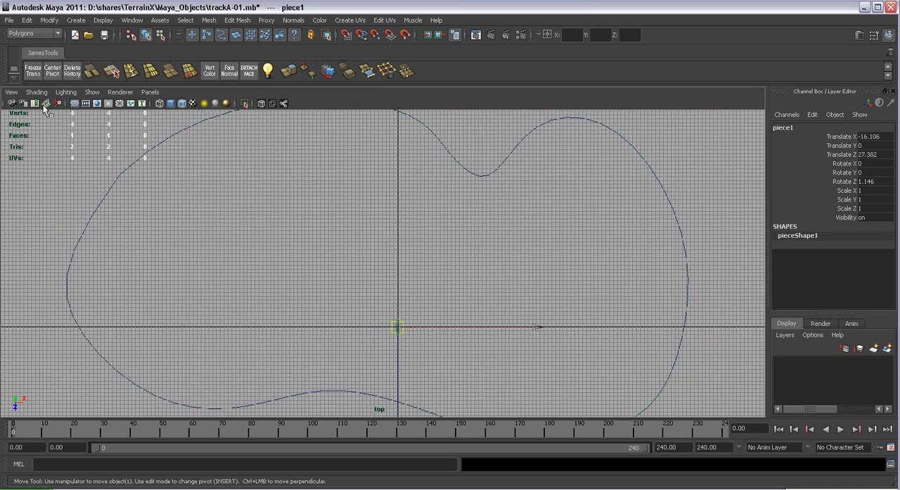
pyautogui.click(92, 92)
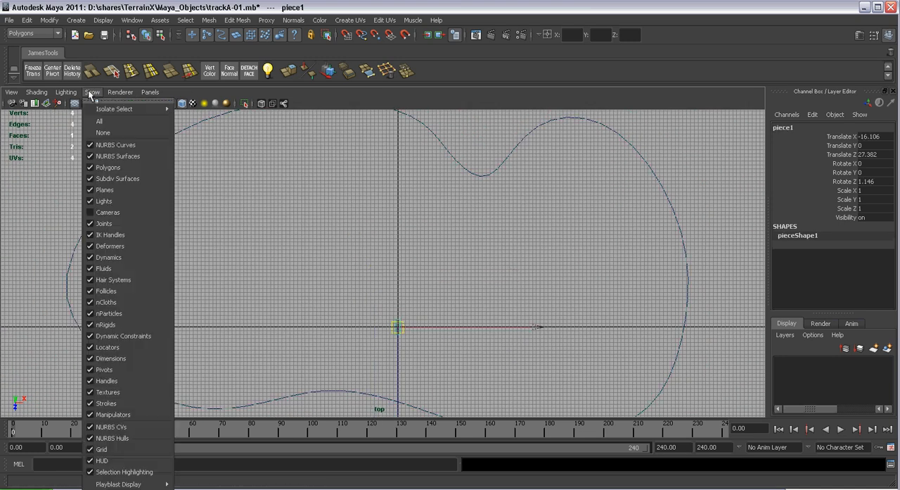
pyautogui.click(123, 452)
pyautogui.keyDown('alt'); pyautogui.moveTo(249, 408); pyautogui.dragTo(334, 271, button='right'); pyautogui.keyUp('alt')
pyautogui.keyDown('alt'); pyautogui.moveTo(454, 310); pyautogui.dragTo(449, 281, button='right'); pyautogui.keyUp('alt')
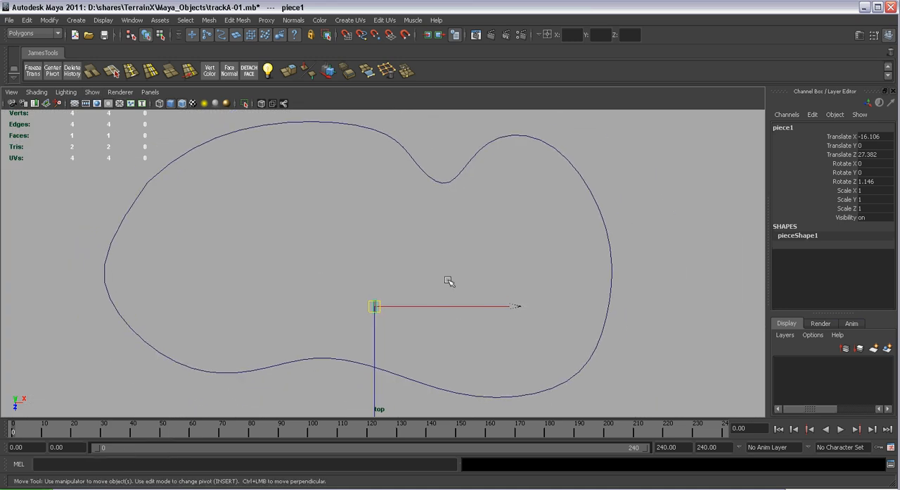
# Switch to the Animation menu set and attach the road piece to the track curve as its motion path
pyautogui.click(47, 38)
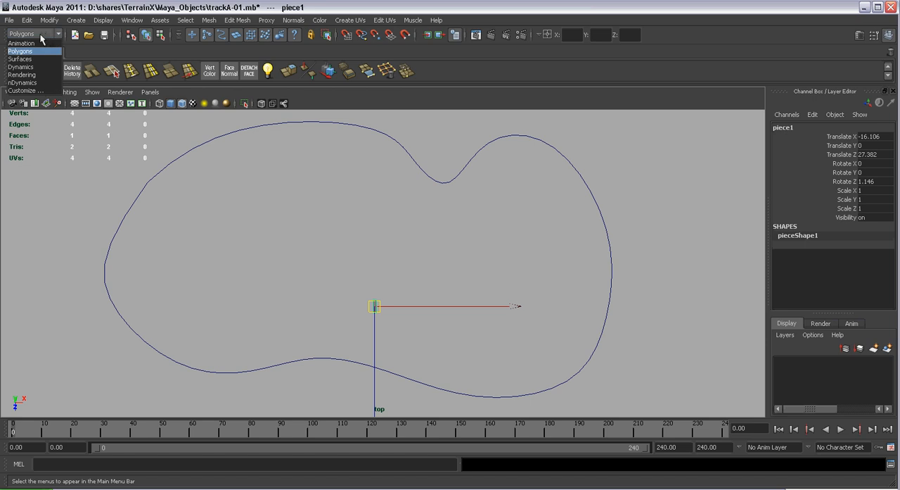
pyautogui.click(37, 43)
pyautogui.click(390, 285)
pyautogui.click(377, 303)
pyautogui.keyDown('alt'); pyautogui.moveTo(371, 238); pyautogui.dragTo(426, 145, button='right'); pyautogui.keyUp('alt')
pyautogui.click(437, 142)
pyautogui.keyDown('alt'); pyautogui.moveTo(478, 270); pyautogui.dragTo(404, 189, button='right'); pyautogui.keyUp('alt')
pyautogui.click(189, 21)
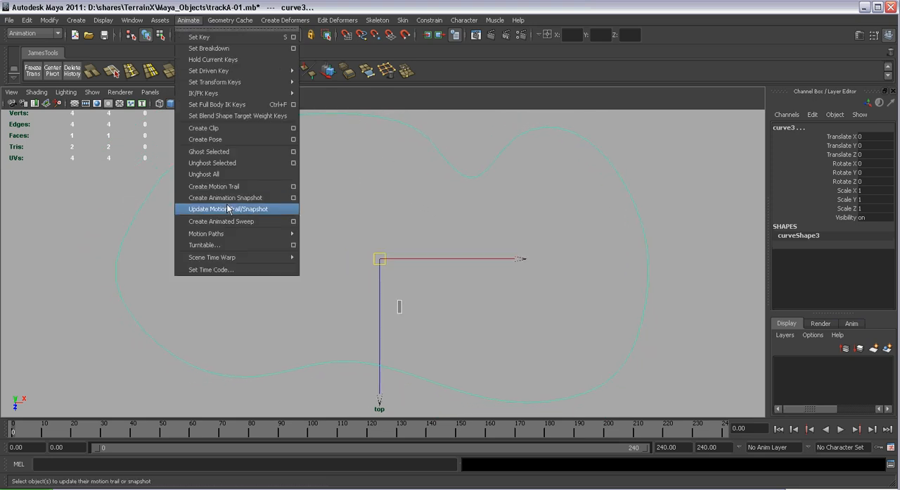
pyautogui.moveTo(243, 234)
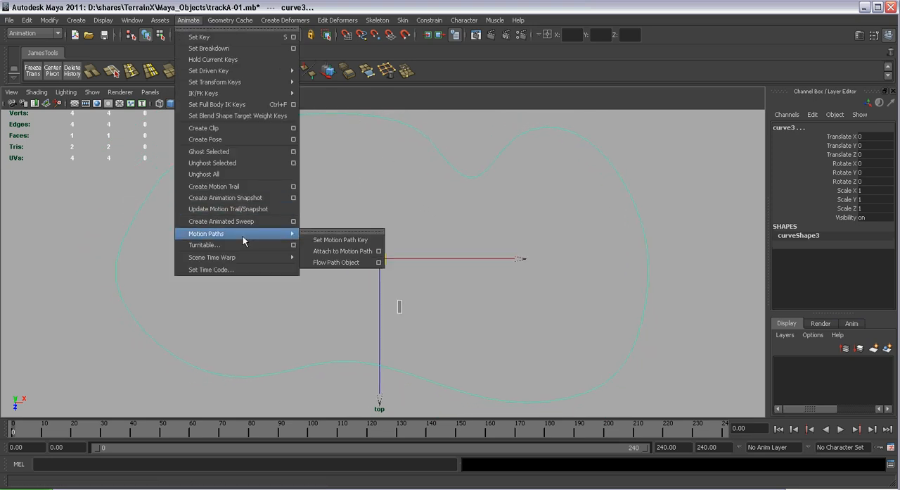
pyautogui.click(333, 254)
# Try moving the track curve's start control vertex at the road piece, and undo the move
pyautogui.keyDown('alt'); pyautogui.moveTo(329, 249); pyautogui.dragTo(509, 333, button='middle'); pyautogui.keyUp('alt')
pyautogui.scroll(5, 514, 317)
pyautogui.keyDown('alt'); pyautogui.moveTo(529, 256); pyautogui.dragTo(499, 228, button='middle'); pyautogui.keyUp('alt')
pyautogui.scroll(2, 499, 229)
pyautogui.scroll(1, 471, 294)
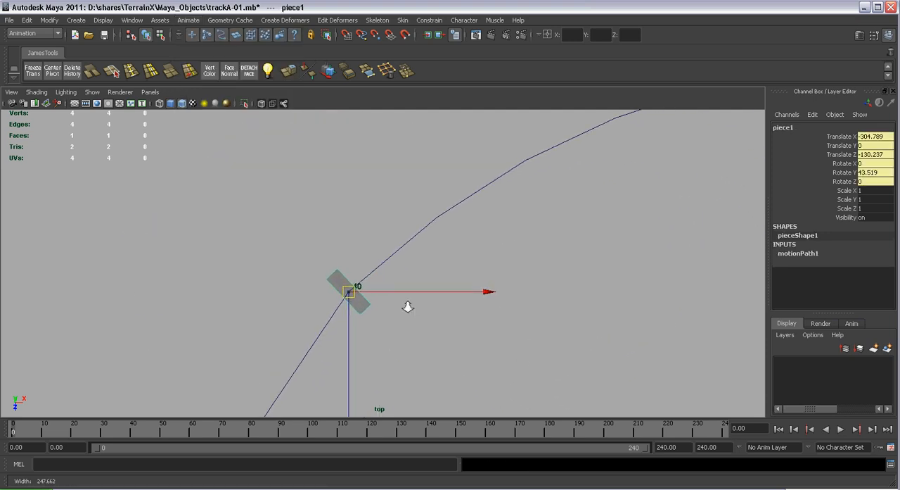
pyautogui.scroll(1, 416, 323)
pyautogui.click(360, 282)
pyautogui.moveTo(359, 281); pyautogui.dragTo(254, 254, button='right')
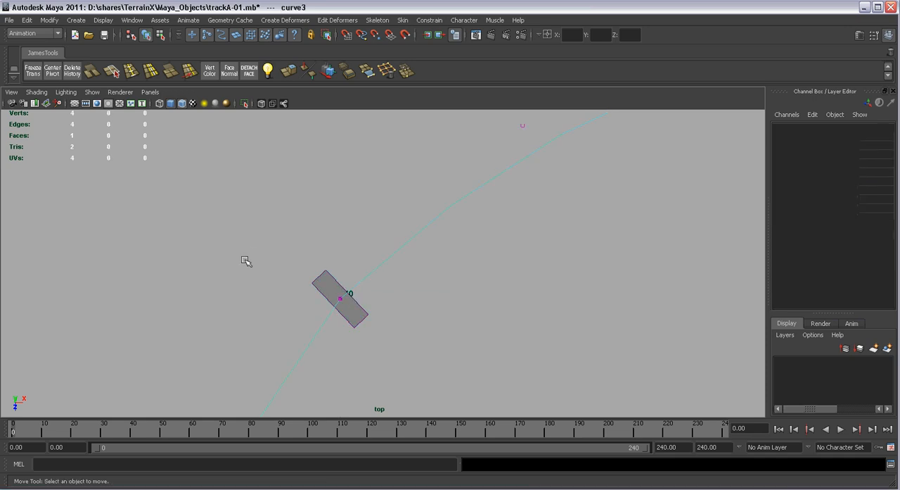
pyautogui.click(341, 297)
pyautogui.moveTo(352, 301); pyautogui.dragTo(504, 320)
pyautogui.hotkey('ctrl', 'z')
# Deselect the curve and scrub through the timeline to check how the road piece travels along the track path
pyautogui.keyDown('alt'); pyautogui.moveTo(487, 271); pyautogui.dragTo(288, 107, button='right'); pyautogui.keyUp('alt')
pyautogui.keyDown('alt'); pyautogui.moveTo(537, 276); pyautogui.dragTo(376, 194, button='right'); pyautogui.keyUp('alt')
pyautogui.keyDown('alt'); pyautogui.moveTo(513, 297); pyautogui.dragTo(433, 246, button='middle'); pyautogui.keyUp('alt')
pyautogui.keyDown('alt'); pyautogui.moveTo(433, 246); pyautogui.dragTo(366, 156, button='right'); pyautogui.keyUp('alt')
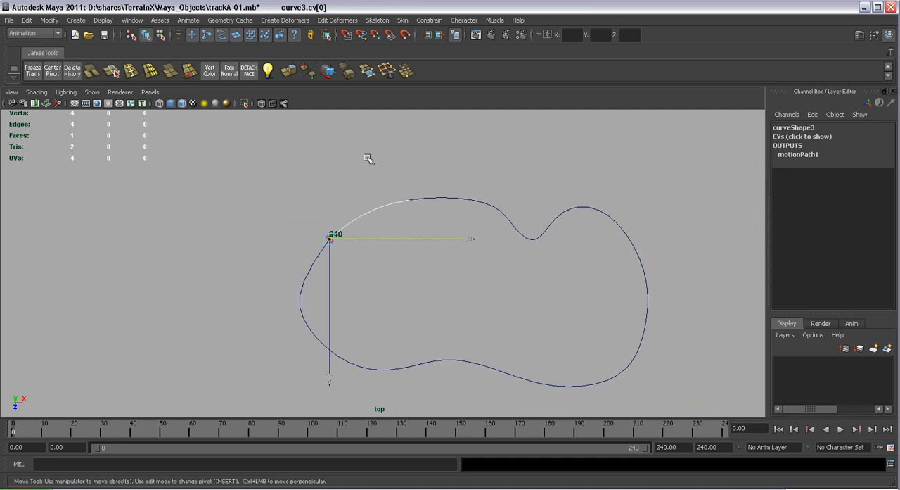
pyautogui.click(366, 156)
pyautogui.keyDown('alt'); pyautogui.moveTo(386, 200); pyautogui.dragTo(348, 189, button='middle'); pyautogui.keyUp('alt')
pyautogui.keyDown('alt'); pyautogui.moveTo(348, 189); pyautogui.dragTo(388, 217, button='right'); pyautogui.keyUp('alt')
pyautogui.keyDown('alt'); pyautogui.moveTo(388, 217); pyautogui.dragTo(363, 209, button='middle'); pyautogui.keyUp('alt')
pyautogui.keyDown('alt'); pyautogui.moveTo(363, 209); pyautogui.dragTo(405, 242, button='right'); pyautogui.keyUp('alt')
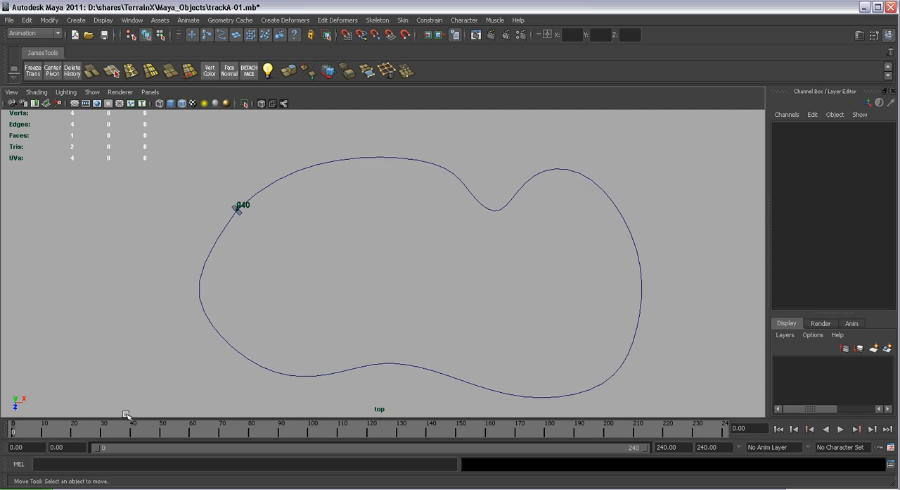
pyautogui.moveTo(12, 433); pyautogui.dragTo(163, 441)
pyautogui.moveTo(245, 450)
pyautogui.mouseDown()
pyautogui.moveTo(394, 468)
pyautogui.moveTo(613, 461)
pyautogui.moveTo(765, 484)
pyautogui.moveTo(553, 473)
pyautogui.moveTo(5, 408)
pyautogui.mouseUp()
# Switch the viewport to the persp camera and frame the track path with the road piece
pyautogui.click(151, 91)
pyautogui.moveTo(227, 104)
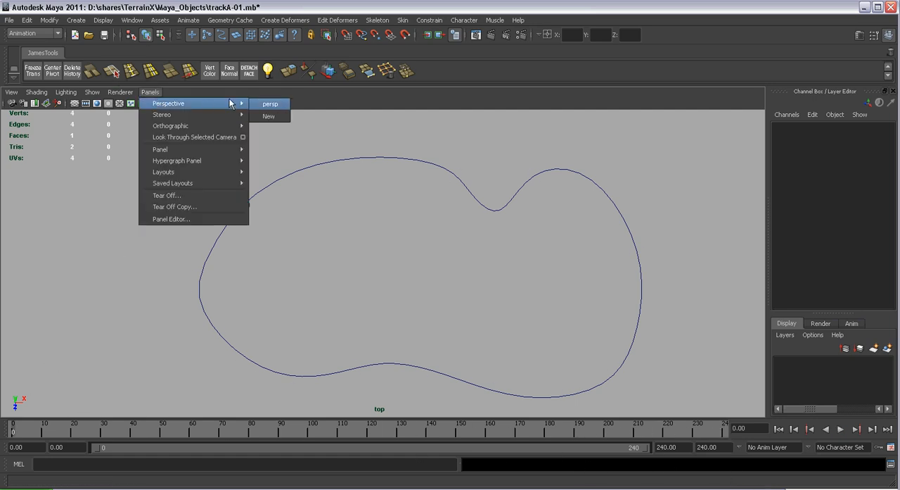
pyautogui.click(264, 105)
pyautogui.scroll(-5, 275, 171)
pyautogui.keyDown('alt'); pyautogui.moveTo(321, 209); pyautogui.dragTo(492, 303); pyautogui.keyUp('alt')
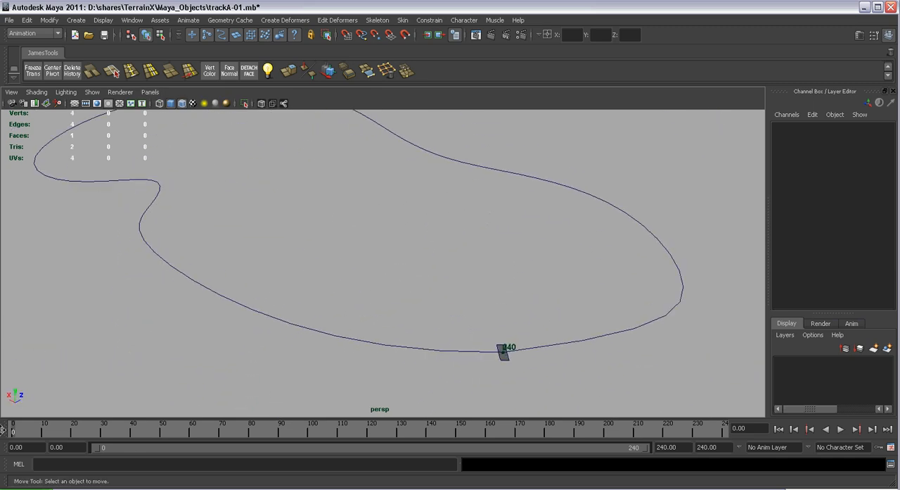
# Select the road piece and play the animation to examine its motion along the path, returning to frame 0
pyautogui.moveTo(21, 437); pyautogui.dragTo(0, 420)
pyautogui.moveTo(461, 313)
pyautogui.keyDown('alt'); pyautogui.mouseDown()
pyautogui.moveTo(448, 296)
pyautogui.moveTo(470, 275)
pyautogui.moveTo(467, 303)
pyautogui.mouseUp(); pyautogui.keyUp('alt')
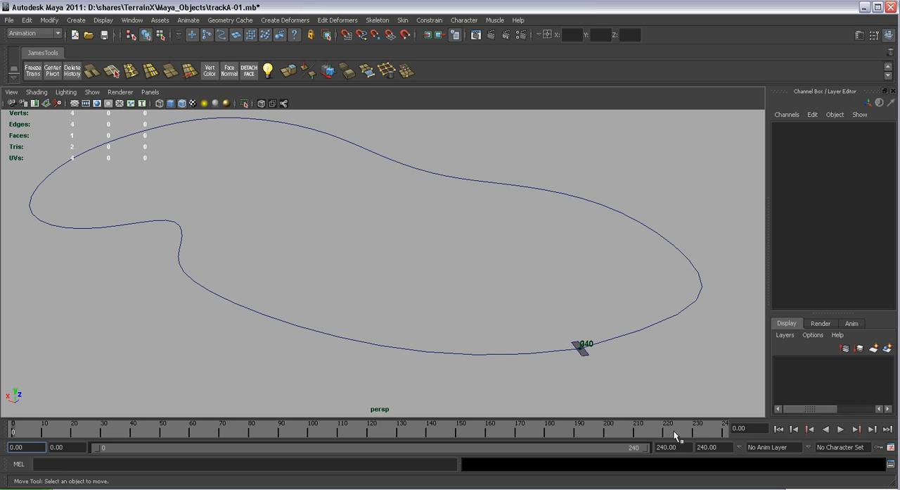
pyautogui.click(588, 353)
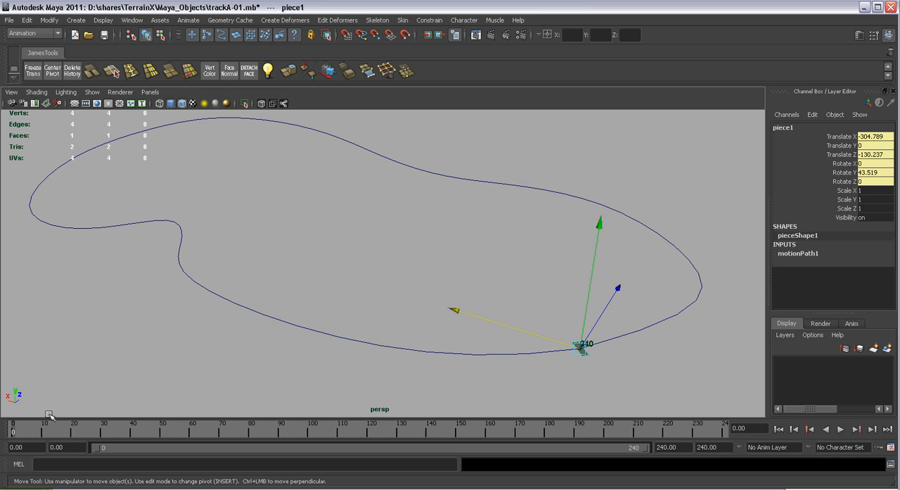
pyautogui.hotkey('alt', 'v')
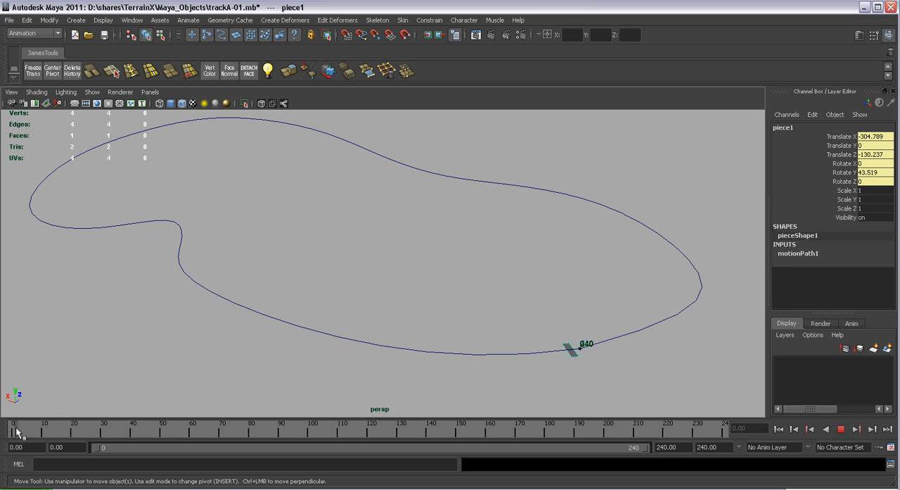
pyautogui.moveTo(23, 432); pyautogui.dragTo(6, 431)
# Rename the road piece on the motion path as road1
pyautogui.keyDown('alt'); pyautogui.moveTo(415, 296); pyautogui.dragTo(382, 265, button='right'); pyautogui.keyUp('alt')
pyautogui.keyDown('alt'); pyautogui.moveTo(382, 265); pyautogui.dragTo(430, 267); pyautogui.keyUp('alt')
pyautogui.keyDown('alt'); pyautogui.moveTo(429, 267); pyautogui.dragTo(430, 289, button='middle'); pyautogui.keyUp('alt')
pyautogui.keyDown('alt'); pyautogui.moveTo(430, 289); pyautogui.dragTo(441, 289, button='right'); pyautogui.keyUp('alt')
pyautogui.keyDown('alt'); pyautogui.moveTo(440, 289); pyautogui.dragTo(463, 287); pyautogui.keyUp('alt')
pyautogui.click(542, 164)
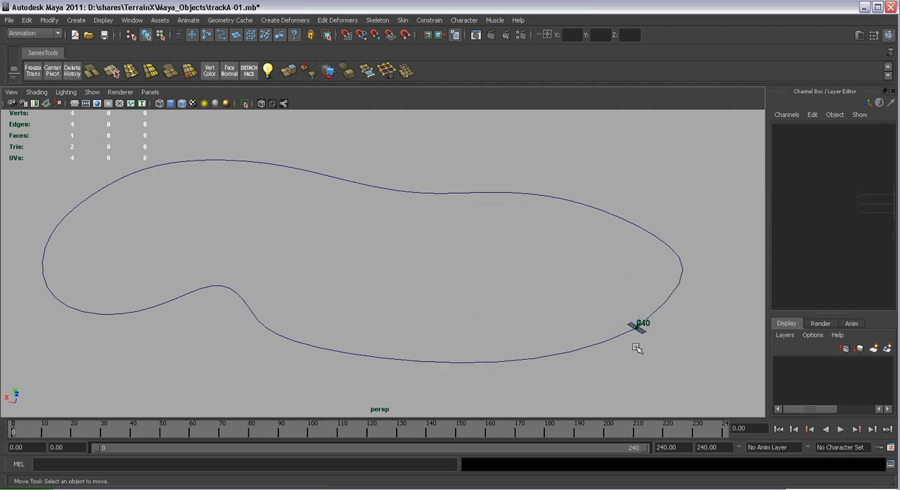
pyautogui.click(639, 328)
pyautogui.keyDown('alt'); pyautogui.moveTo(663, 342); pyautogui.dragTo(612, 354); pyautogui.keyUp('alt')
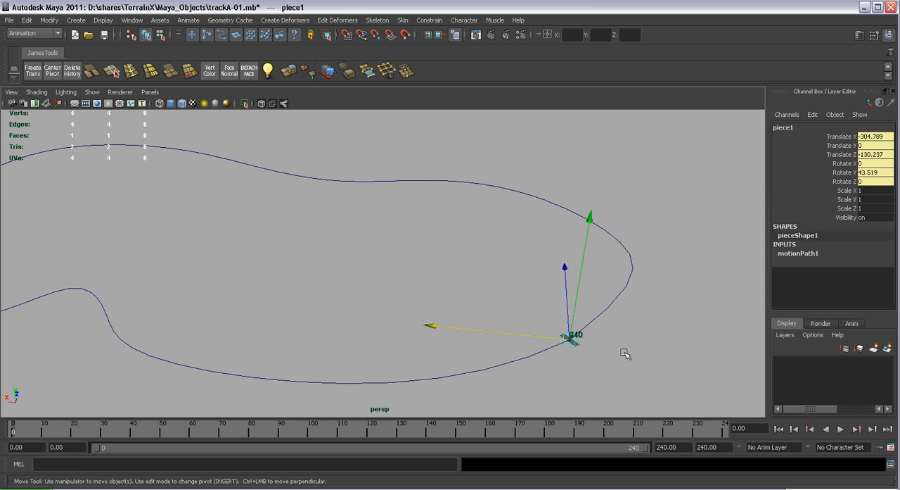
pyautogui.doubleClick(783, 127)
pyautogui.write('r')
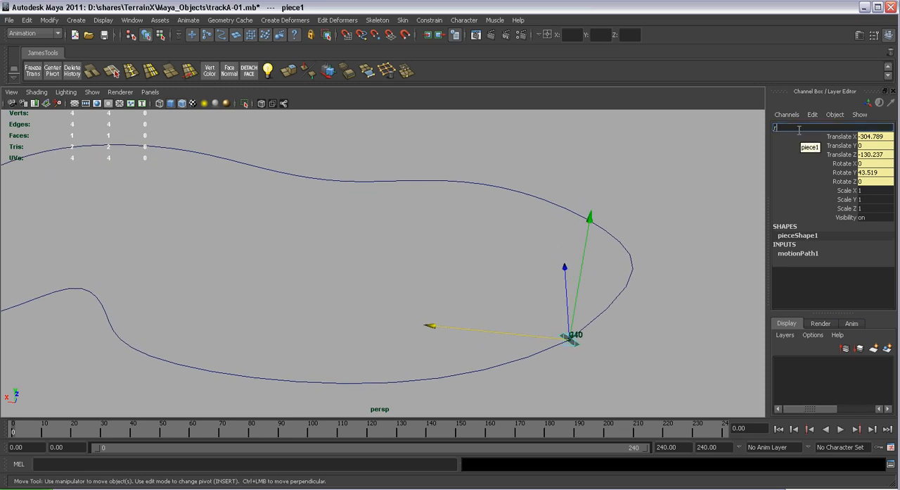
pyautogui.write('oad1')
pyautogui.press('Return')
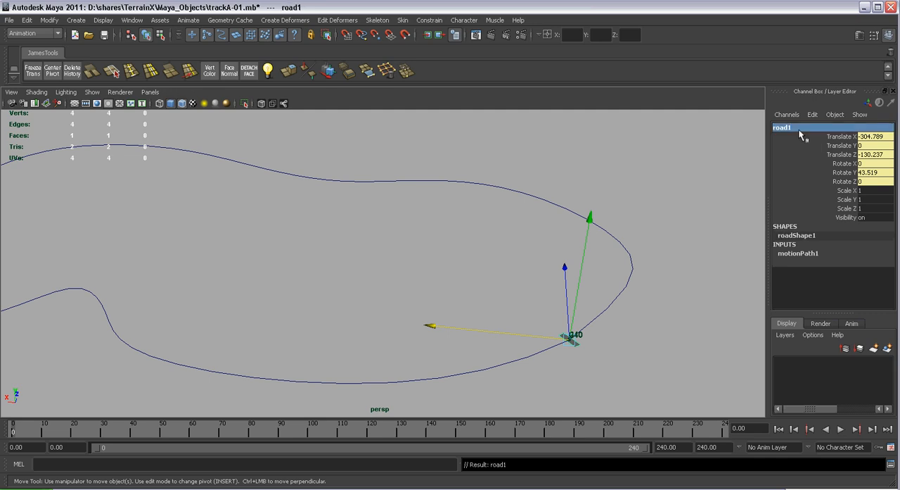
pyautogui.keyDown('alt'); pyautogui.moveTo(613, 302); pyautogui.dragTo(633, 294, button='middle'); pyautogui.keyUp('alt')
pyautogui.keyDown('alt'); pyautogui.moveTo(632, 295); pyautogui.dragTo(602, 292, button='right'); pyautogui.keyUp('alt')
pyautogui.keyDown('alt'); pyautogui.moveTo(602, 292); pyautogui.dragTo(628, 291, button='middle'); pyautogui.keyUp('alt')
pyautogui.keyDown('alt'); pyautogui.moveTo(629, 291); pyautogui.dragTo(653, 339, button='right'); pyautogui.keyUp('alt')
pyautogui.keyDown('alt'); pyautogui.moveTo(608, 317); pyautogui.dragTo(654, 331, button='middle'); pyautogui.keyUp('alt')
pyautogui.keyDown('alt'); pyautogui.moveTo(654, 331); pyautogui.dragTo(655, 336, button='right'); pyautogui.keyUp('alt')
pyautogui.click(686, 339)
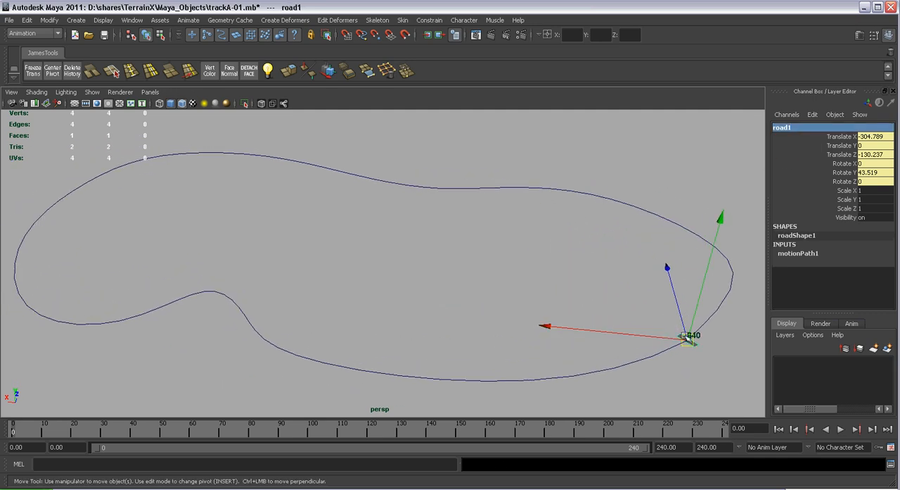
# Open the Script Editor with the MEL duplication script and clear its history output
pyautogui.click(890, 465)
pyautogui.click(424, 55)
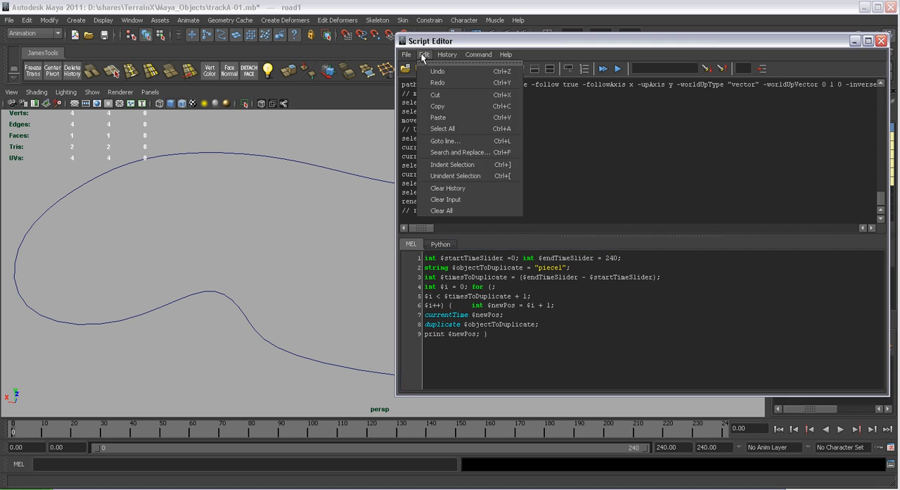
pyautogui.click(448, 188)
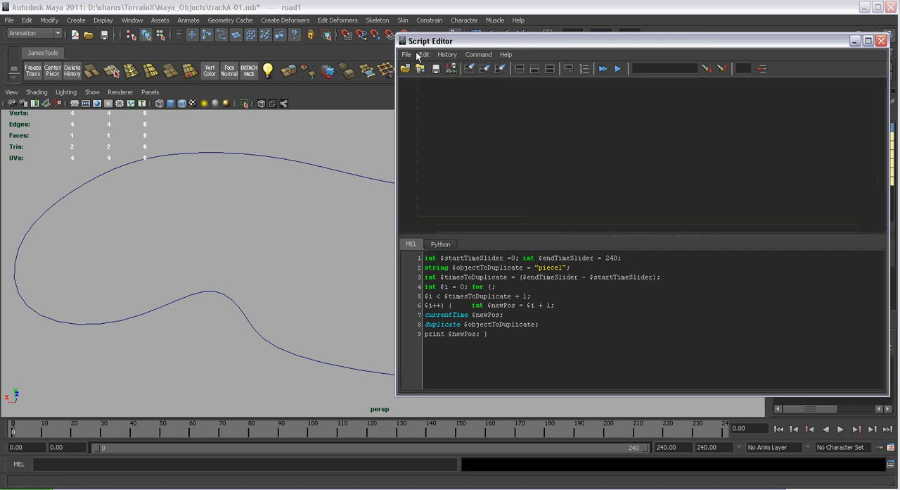
pyautogui.moveTo(521, 43); pyautogui.dragTo(529, 60)
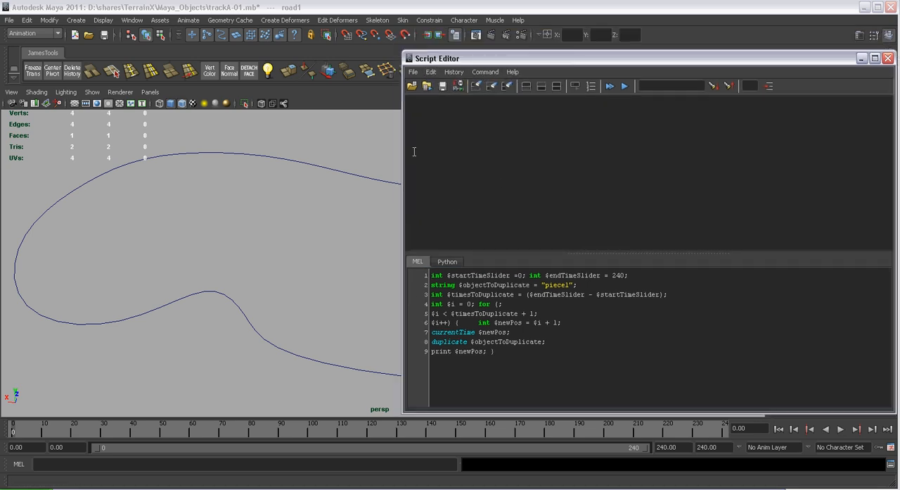
# Review the MEL duplication script's start and end time values with the Script Editor placed beside the track path
pyautogui.moveTo(418, 149); pyautogui.dragTo(516, 153)
pyautogui.moveTo(392, 209)
pyautogui.keyDown('alt'); pyautogui.mouseDown()
pyautogui.moveTo(382, 187)
pyautogui.moveTo(422, 227)
pyautogui.moveTo(369, 203)
pyautogui.moveTo(392, 201)
pyautogui.moveTo(396, 217)
pyautogui.mouseUp(); pyautogui.keyUp('alt')
pyautogui.moveTo(609, 353); pyautogui.dragTo(544, 275)
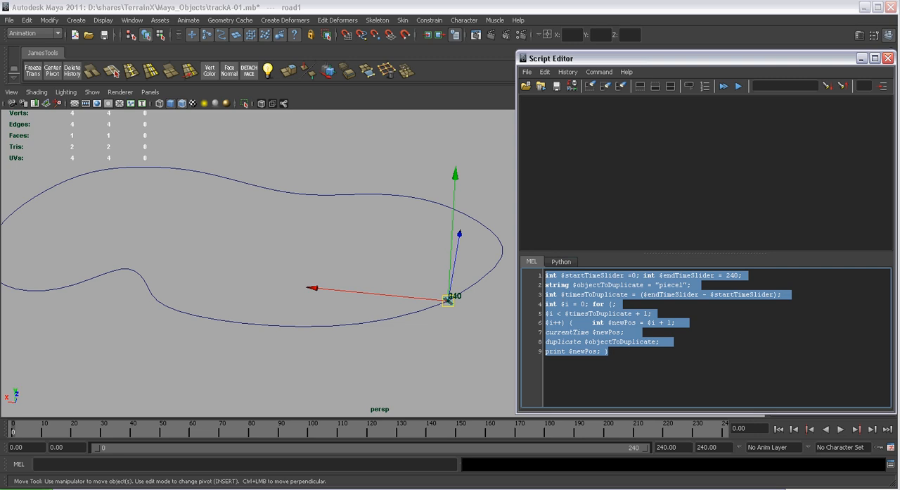
pyautogui.click(658, 357)
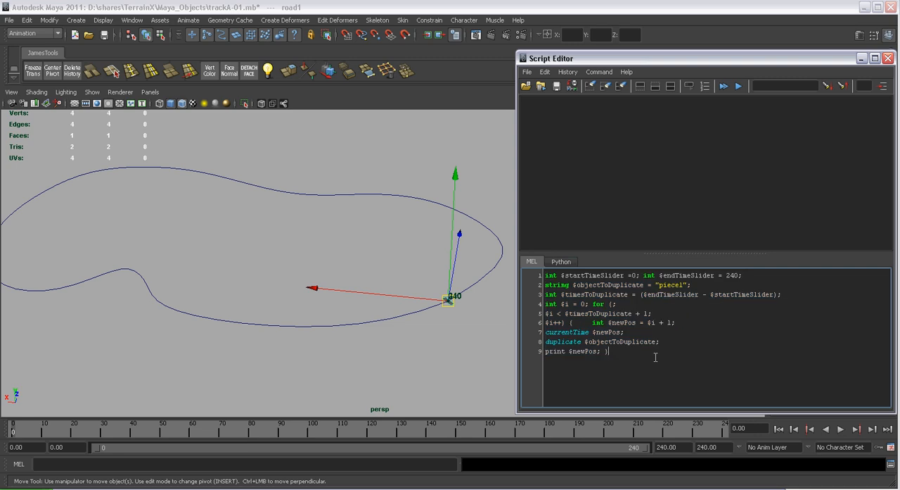
pyautogui.moveTo(698, 56); pyautogui.dragTo(546, 75)
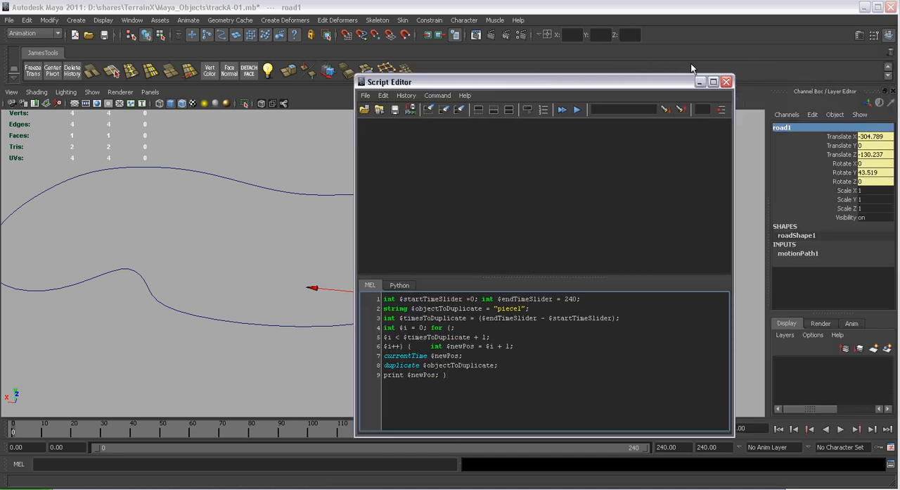
pyautogui.moveTo(675, 82); pyautogui.dragTo(834, 67)
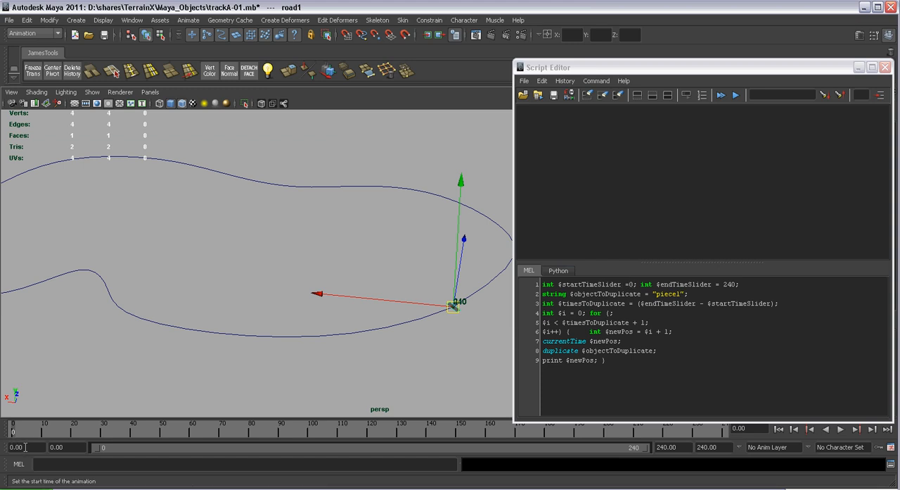
pyautogui.click(631, 284)
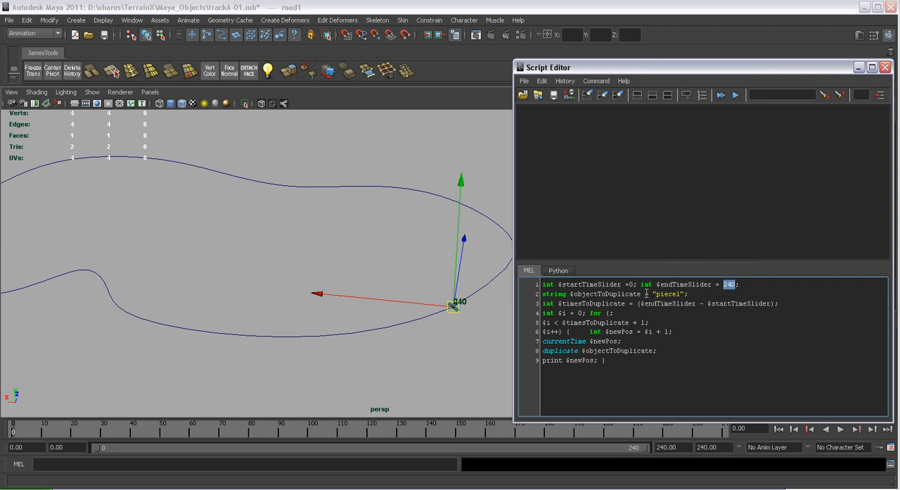
# Replace the object name in the script's $objectToDuplicate line with road1
pyautogui.moveTo(656, 293); pyautogui.dragTo(675, 294)
pyautogui.moveTo(593, 68); pyautogui.dragTo(457, 63)
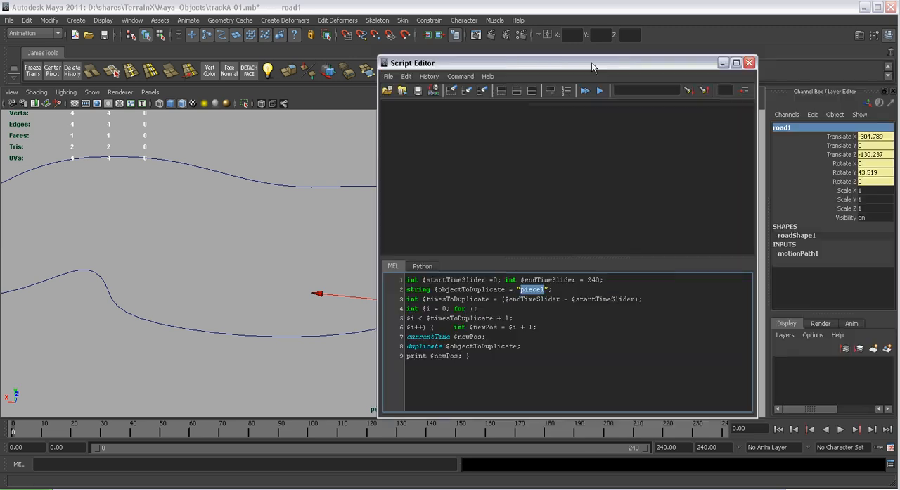
pyautogui.moveTo(591, 66); pyautogui.dragTo(599, 72)
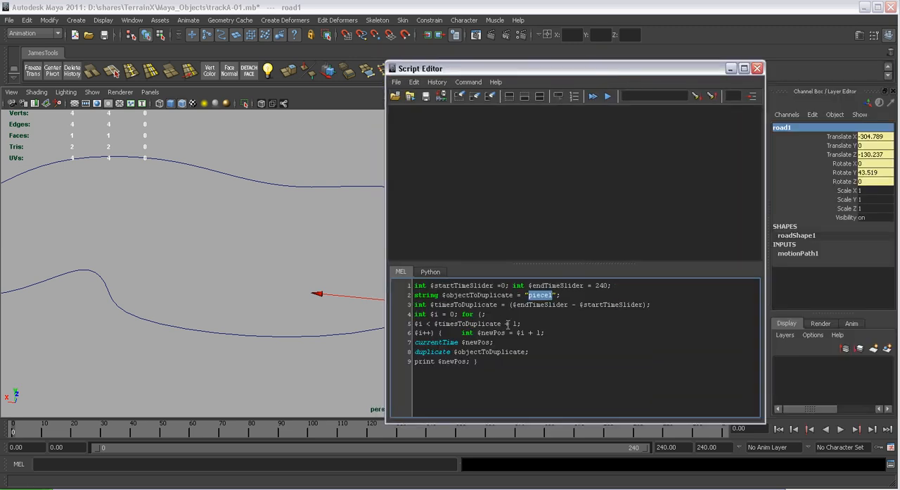
pyautogui.write('road')
# Execute the whole MEL script to duplicate road1 along the path, and minimize the Script Editor
pyautogui.moveTo(675, 65); pyautogui.dragTo(807, 59)
pyautogui.keyDown('alt'); pyautogui.moveTo(491, 315); pyautogui.dragTo(415, 283, button='right'); pyautogui.keyUp('alt')
pyautogui.keyDown('alt'); pyautogui.moveTo(387, 276); pyautogui.dragTo(408, 278, button='middle'); pyautogui.keyUp('alt')
pyautogui.moveTo(613, 357); pyautogui.dragTo(547, 279)
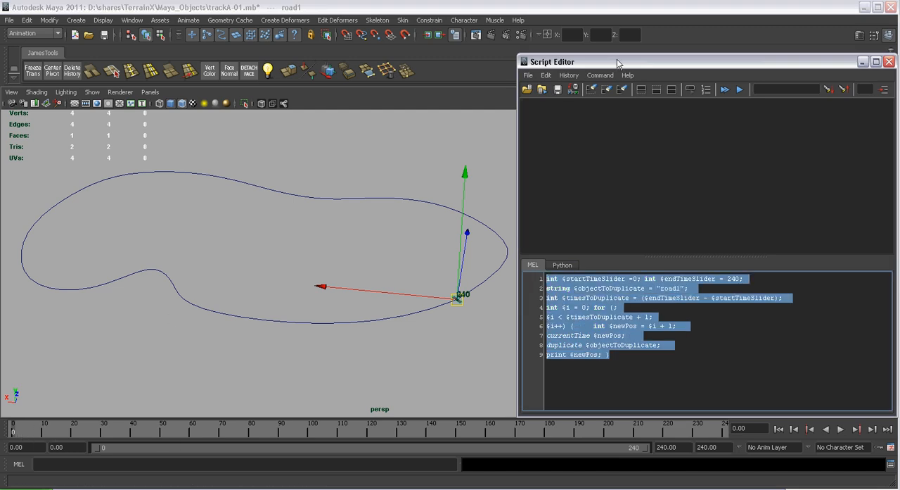
pyautogui.click(600, 75)
pyautogui.click(613, 194)
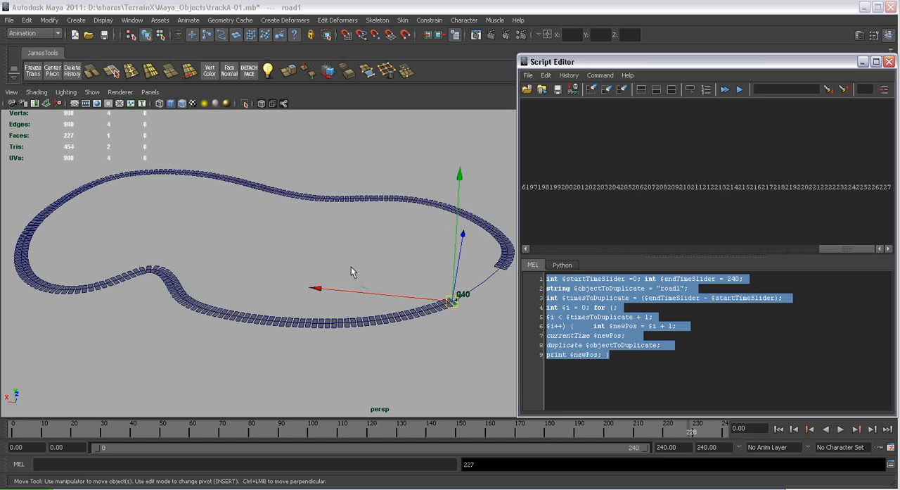
pyautogui.click(863, 63)
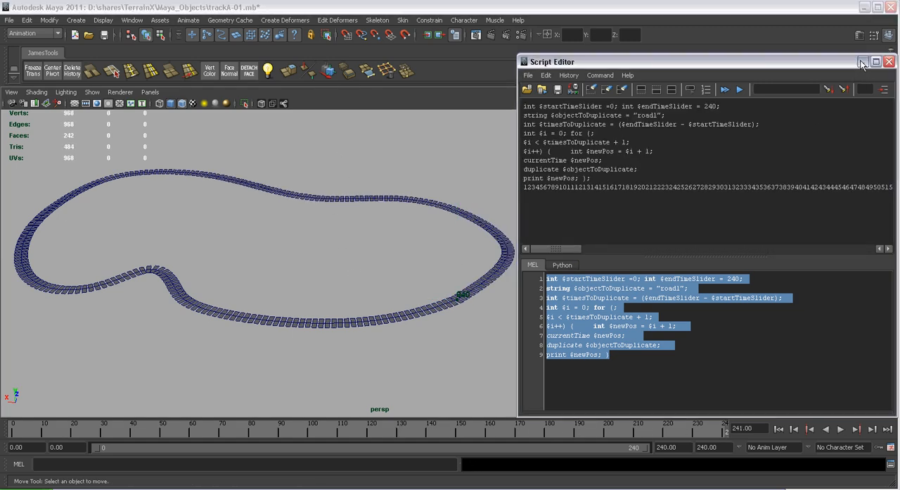
# Examine the duplicated road pieces around the track and where the loop's start and end meet
pyautogui.keyDown('alt'); pyautogui.moveTo(416, 258); pyautogui.dragTo(529, 338, button='right'); pyautogui.keyUp('alt')
pyautogui.keyDown('alt'); pyautogui.moveTo(529, 339); pyautogui.dragTo(599, 331); pyautogui.keyUp('alt')
pyautogui.keyDown('alt'); pyautogui.moveTo(611, 329); pyautogui.dragTo(424, 415, button='middle'); pyautogui.keyUp('alt')
pyautogui.keyDown('alt'); pyautogui.moveTo(424, 415); pyautogui.dragTo(317, 261); pyautogui.keyUp('alt')
pyautogui.keyDown('alt'); pyautogui.moveTo(317, 261); pyautogui.dragTo(515, 338, button='right'); pyautogui.keyUp('alt')
pyautogui.keyDown('alt'); pyautogui.moveTo(514, 339); pyautogui.dragTo(204, 260); pyautogui.keyUp('alt')
pyautogui.keyDown('alt'); pyautogui.moveTo(203, 260); pyautogui.dragTo(328, 274, button='middle'); pyautogui.keyUp('alt')
pyautogui.keyDown('alt'); pyautogui.moveTo(328, 274); pyautogui.dragTo(429, 317, button='right'); pyautogui.keyUp('alt')
pyautogui.keyDown('alt'); pyautogui.moveTo(429, 317); pyautogui.dragTo(365, 343); pyautogui.keyUp('alt')
pyautogui.keyDown('alt'); pyautogui.moveTo(327, 259); pyautogui.dragTo(460, 265); pyautogui.keyUp('alt')
pyautogui.keyDown('alt'); pyautogui.moveTo(460, 265); pyautogui.dragTo(347, 242, button='middle'); pyautogui.keyUp('alt')
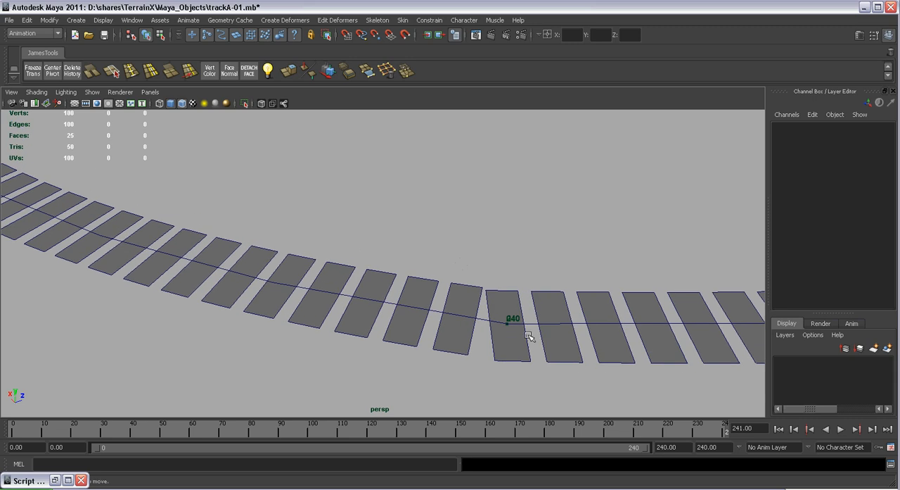
pyautogui.keyDown('alt'); pyautogui.moveTo(531, 337); pyautogui.dragTo(525, 326); pyautogui.keyUp('alt')
pyautogui.keyDown('alt'); pyautogui.moveTo(525, 325); pyautogui.dragTo(482, 305, button='middle'); pyautogui.keyUp('alt')
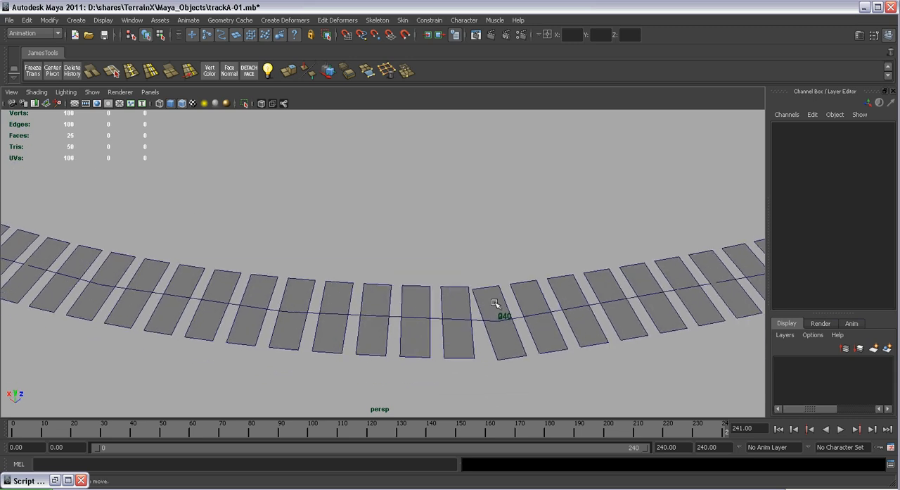
# Select road1 at the loop's seam and return to frame 0 to compare its position with the neighbouring duplicates
pyautogui.click(495, 302)
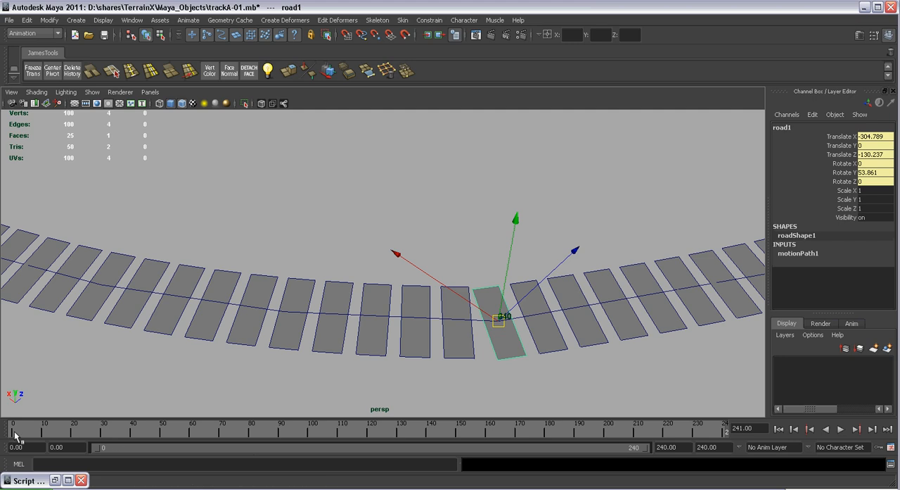
pyautogui.click(16, 432)
pyautogui.hotkey('alt', 'v')
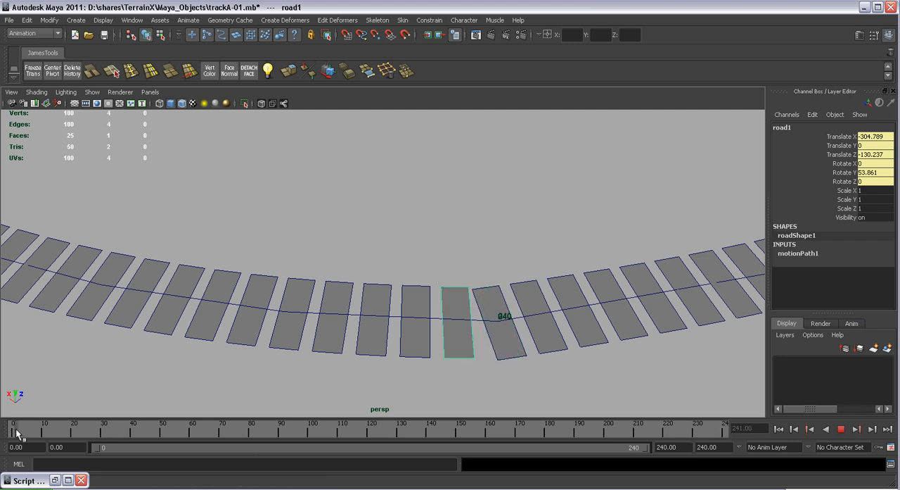
pyautogui.moveTo(19, 431); pyautogui.dragTo(8, 429)
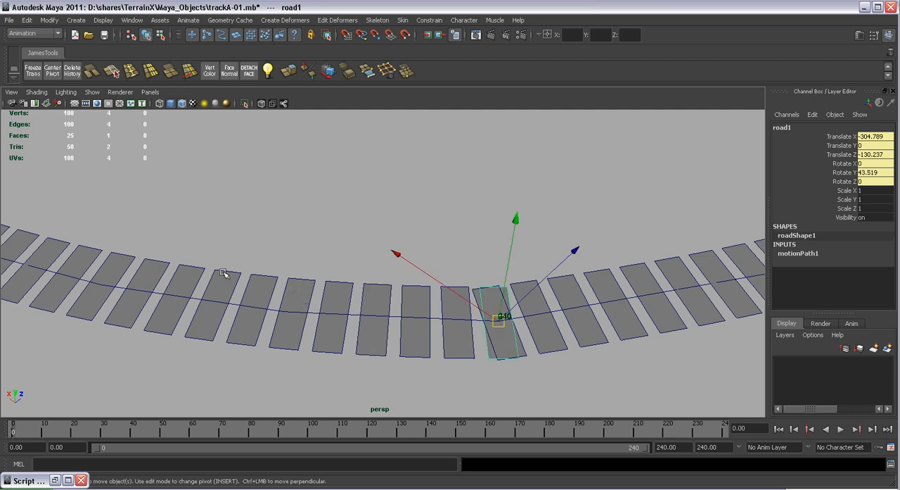
pyautogui.scroll(-2, 383, 265)
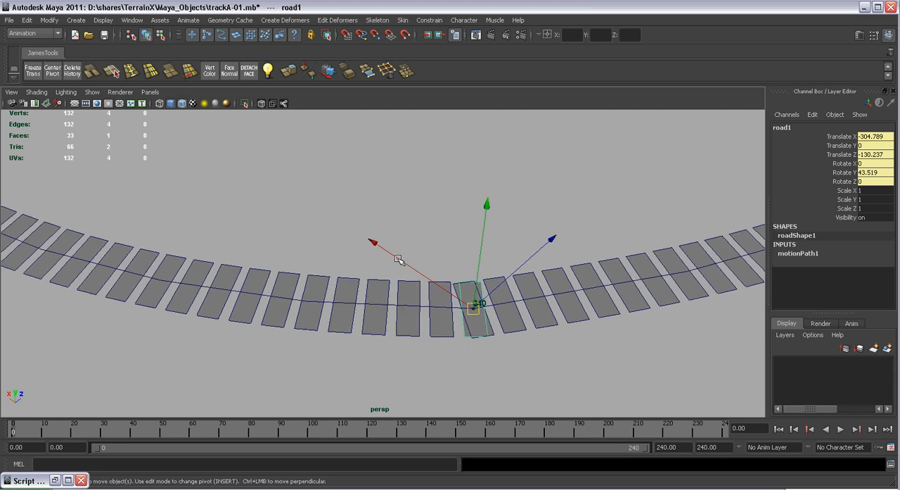
pyautogui.scroll(-5, 382, 265)
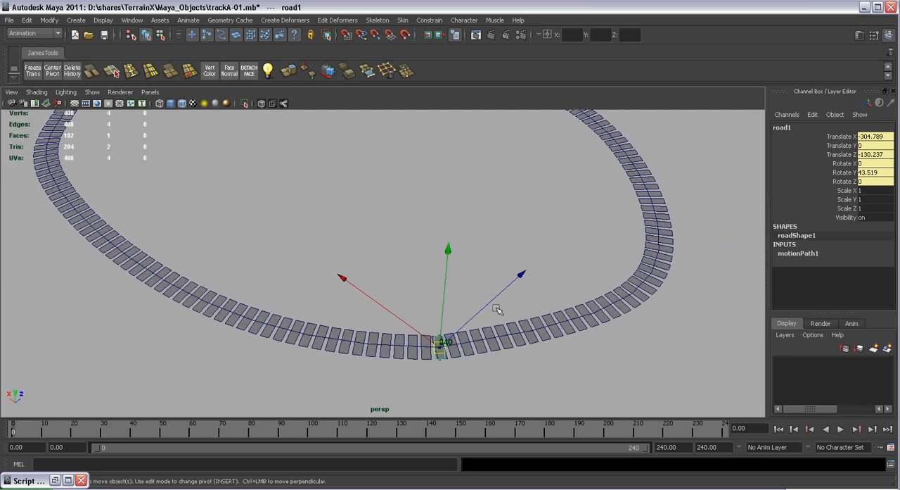
pyautogui.scroll(5, 539, 355)
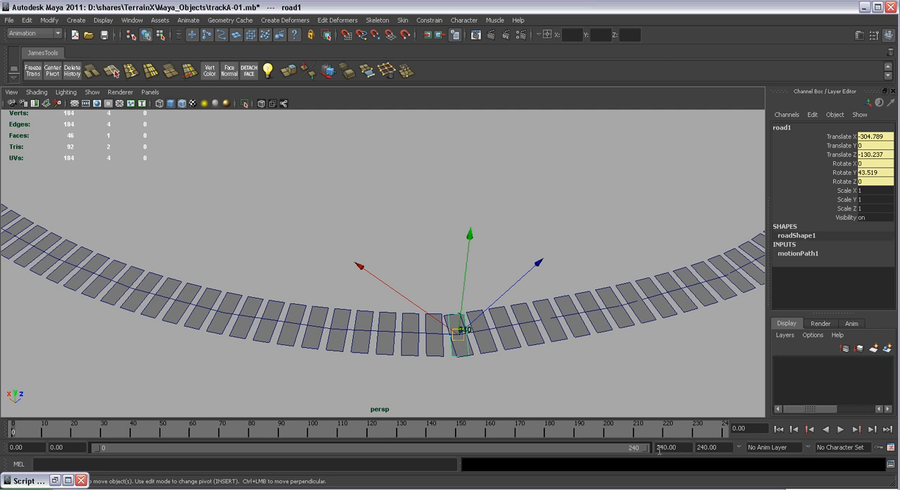
pyautogui.scroll(3, 429, 314)
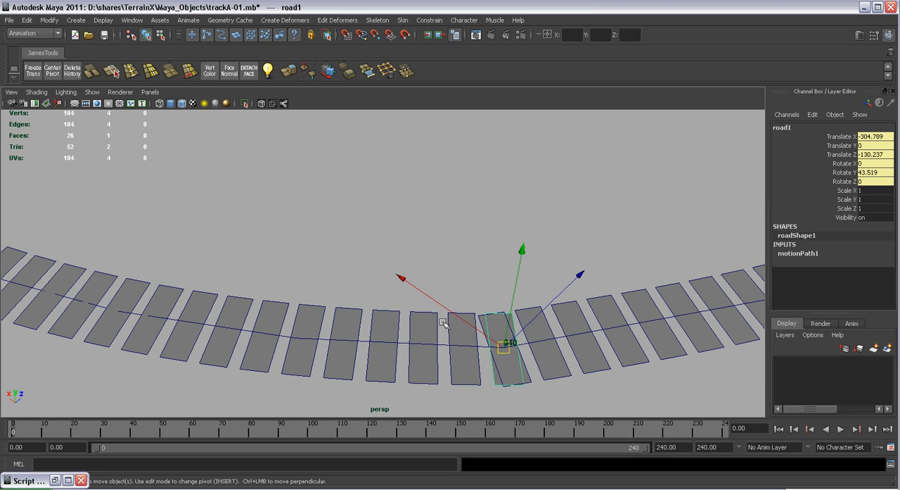
# Undo the frame change, the selection and the scripted duplication back to the single road1 piece at frame 0
pyautogui.hotkey('ctrl', 'z')
pyautogui.hotkey('ctrl', 'z')
pyautogui.hotkey('ctrl', 'z')
pyautogui.hotkey('ctrl', 'z')
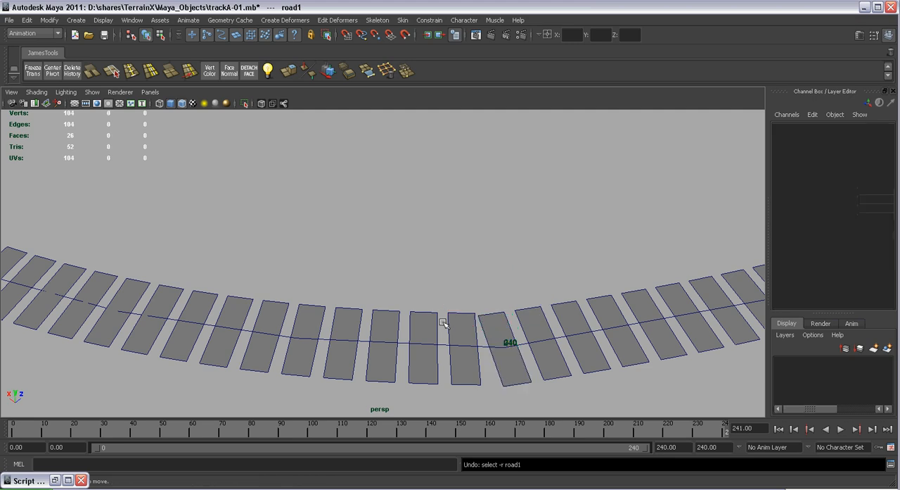
pyautogui.keyDown('alt'); pyautogui.moveTo(516, 332); pyautogui.dragTo(609, 379, button='right'); pyautogui.keyUp('alt')
pyautogui.keyDown('alt'); pyautogui.moveTo(608, 379); pyautogui.dragTo(539, 327, button='middle'); pyautogui.keyUp('alt')
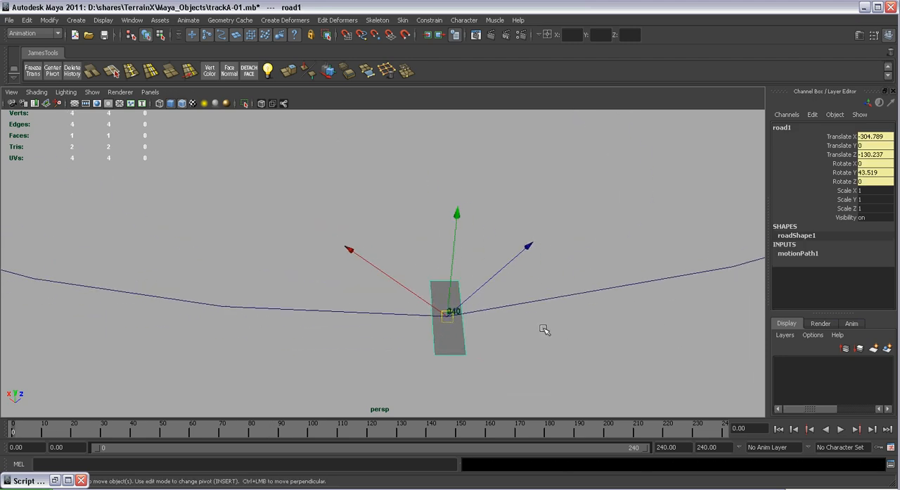
# Set the end time of the playback range to 280
pyautogui.click(666, 447)
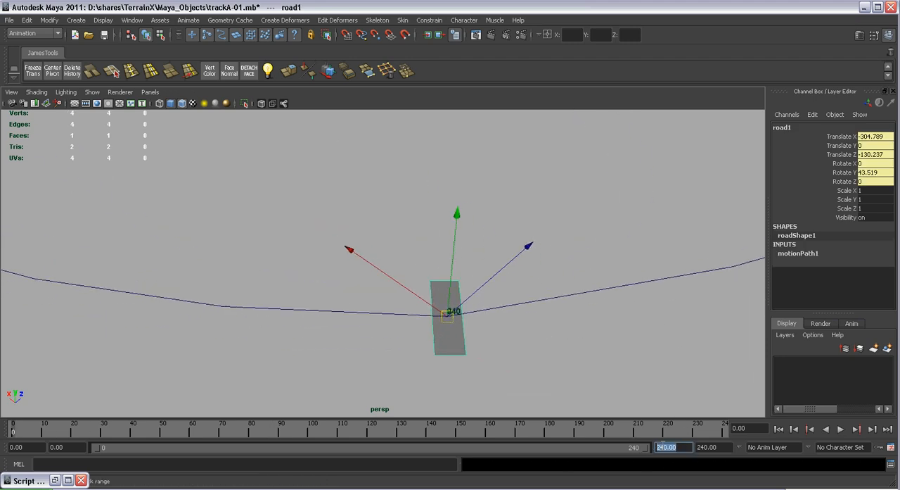
pyautogui.write('25')
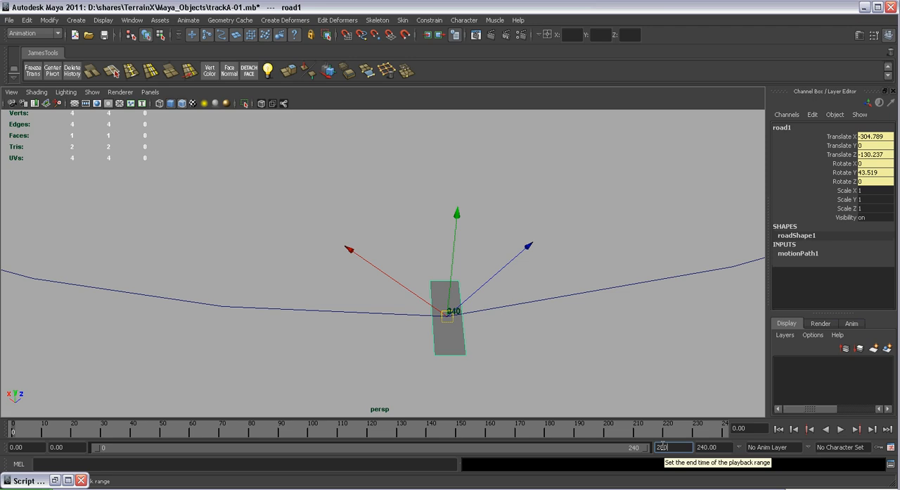
pyautogui.write('0')
pyautogui.press('Tab')
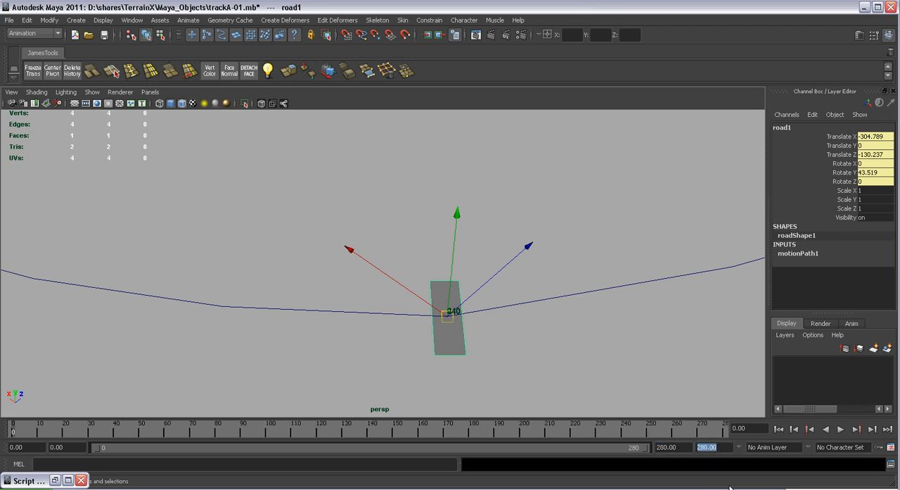
# Try to select the end position marker on the path beneath the road piece
pyautogui.click(593, 266)
pyautogui.keyDown('alt'); pyautogui.moveTo(595, 265); pyautogui.dragTo(607, 333, button='right'); pyautogui.keyUp('alt')
pyautogui.keyDown('alt'); pyautogui.moveTo(607, 333); pyautogui.dragTo(569, 295, button='middle'); pyautogui.keyUp('alt')
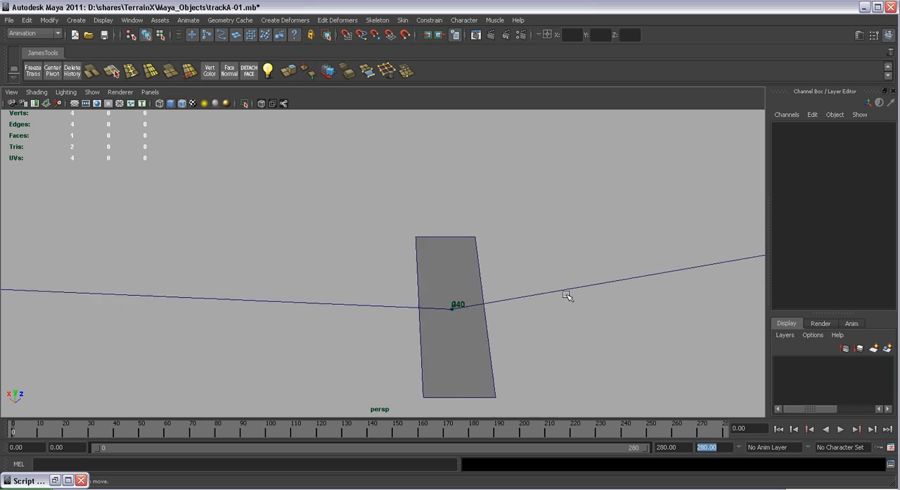
pyautogui.click(458, 304)
pyautogui.click(496, 285)
pyautogui.click(454, 304)
pyautogui.press('q')
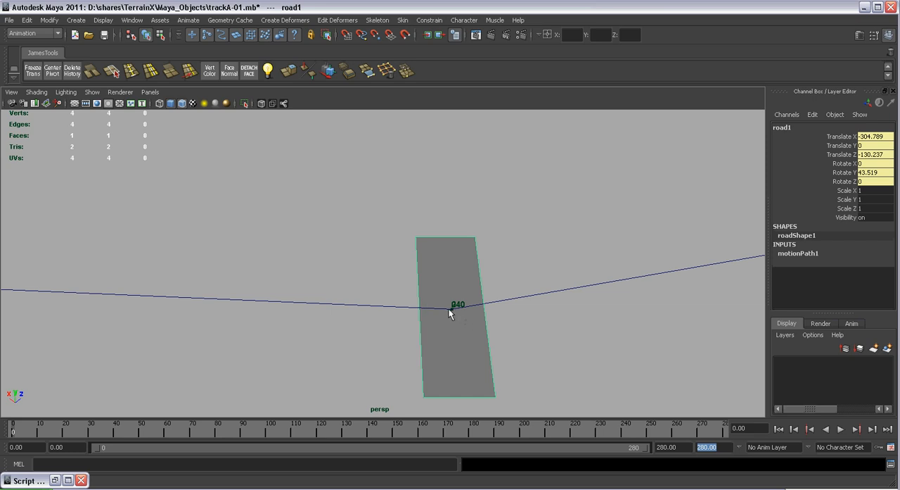
pyautogui.press('w')
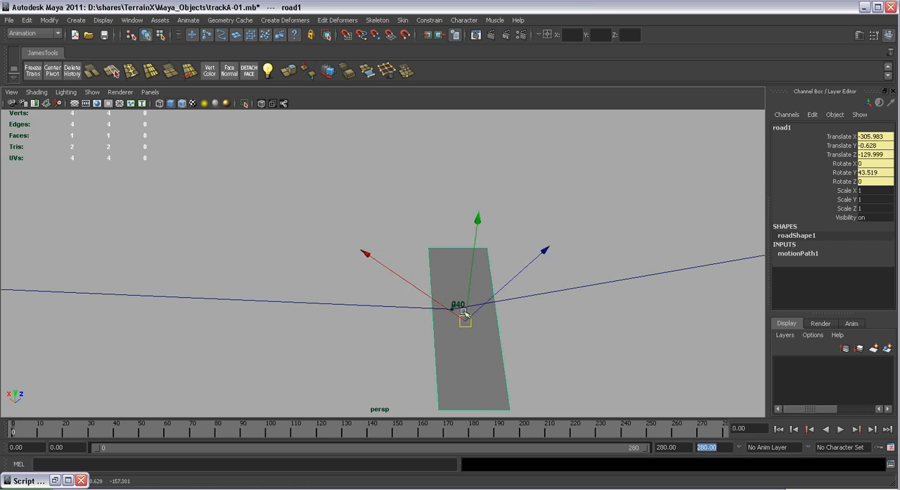
pyautogui.click(476, 304)
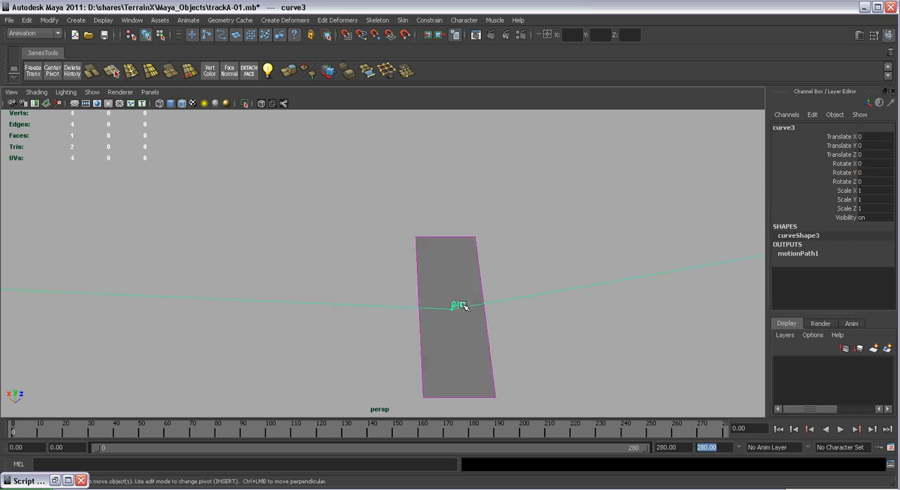
pyautogui.click(461, 304)
pyautogui.keyDown('alt'); pyautogui.moveTo(464, 306); pyautogui.dragTo(508, 331, button='right'); pyautogui.keyUp('alt')
pyautogui.press('q')
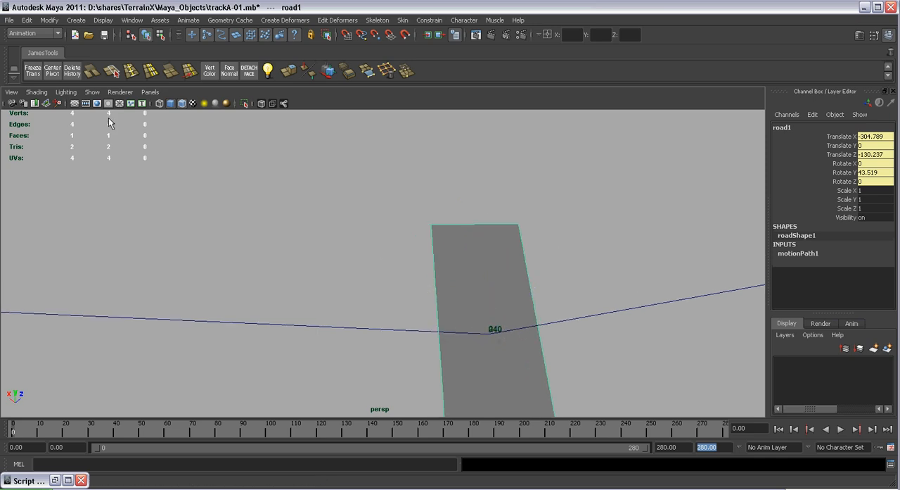
# Hide polygons in the persp view and select the end position marker, positionMarker2, on the path curve
pyautogui.click(94, 92)
pyautogui.click(122, 167)
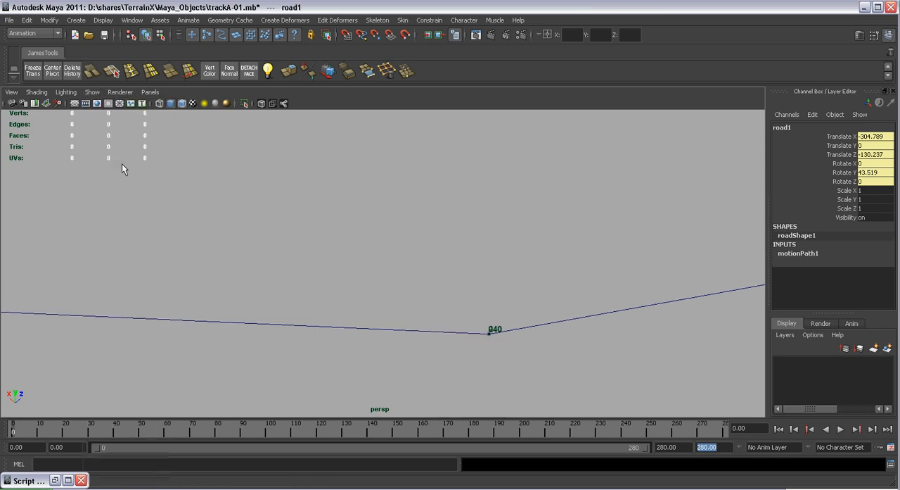
pyautogui.click(494, 329)
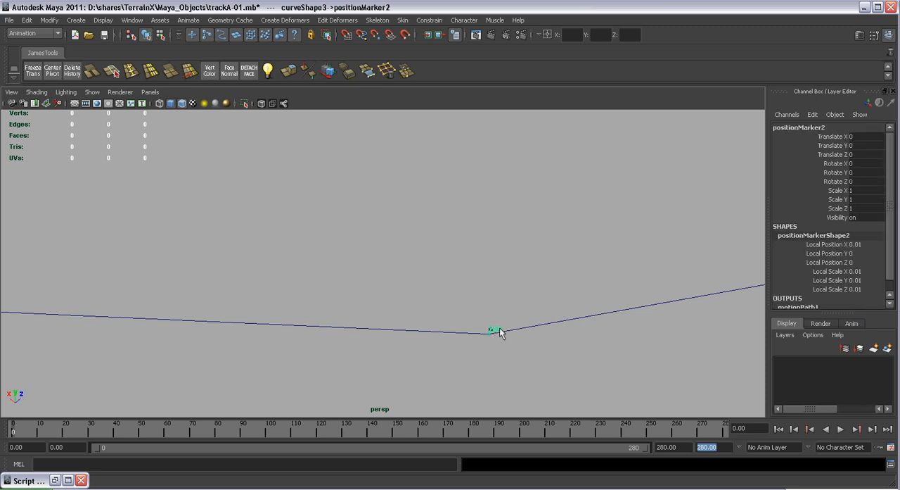
# Set the Time attribute of positionMarkerShape2 to 280 in the Attribute Editor and close the editor
pyautogui.keyDown('alt'); pyautogui.moveTo(485, 335); pyautogui.dragTo(651, 380, button='right'); pyautogui.keyUp('alt')
pyautogui.moveTo(651, 373)
pyautogui.keyDown('alt'); pyautogui.mouseDown(button='middle')
pyautogui.moveTo(597, 317)
pyautogui.moveTo(556, 296)
pyautogui.mouseUp(button='middle'); pyautogui.keyUp('alt')
pyautogui.keyDown('alt'); pyautogui.moveTo(558, 299); pyautogui.dragTo(567, 319, button='right'); pyautogui.keyUp('alt')
pyautogui.keyDown('alt'); pyautogui.moveTo(567, 319); pyautogui.dragTo(577, 322, button='middle'); pyautogui.keyUp('alt')
pyautogui.keyDown('alt'); pyautogui.moveTo(450, 255); pyautogui.dragTo(484, 265, button='middle'); pyautogui.keyUp('alt')
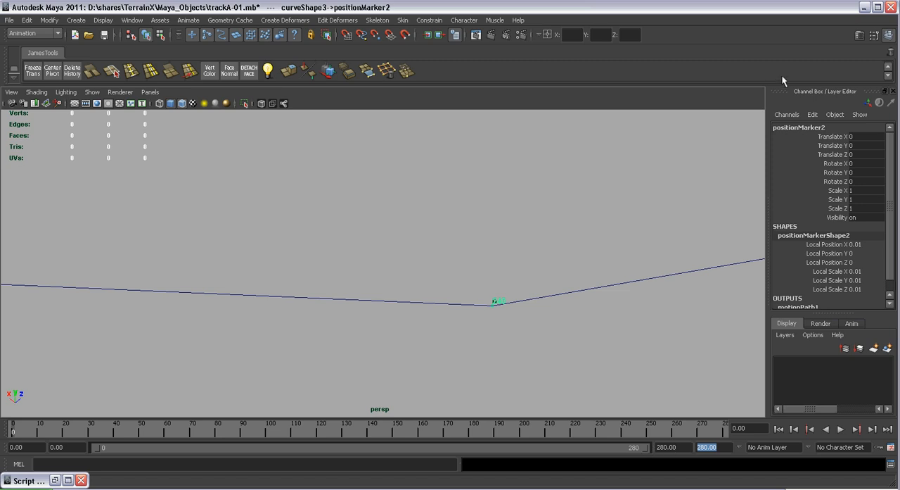
pyautogui.click(859, 35)
pyautogui.moveTo(777, 47); pyautogui.dragTo(787, 43)
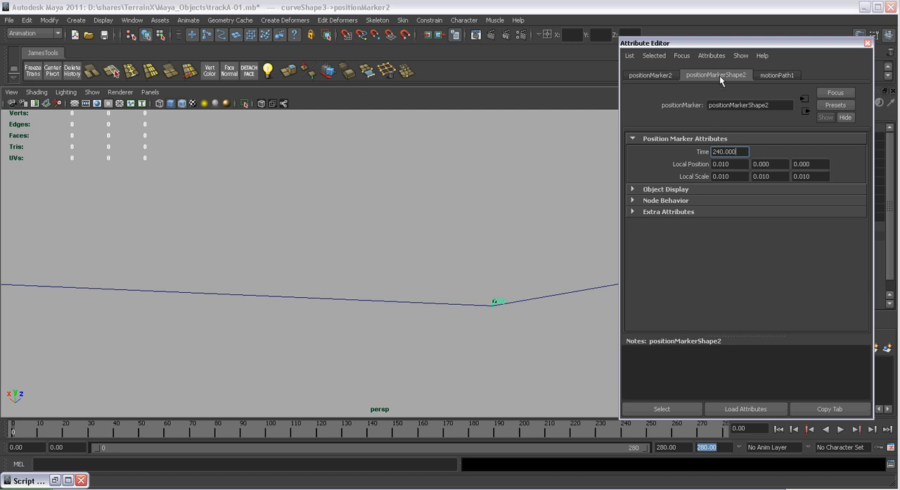
pyautogui.moveTo(741, 149); pyautogui.dragTo(697, 149)
pyautogui.write('280')
pyautogui.click(868, 43)
# Show polygons in the persp view again so the road piece is displayed with the path
pyautogui.click(92, 92)
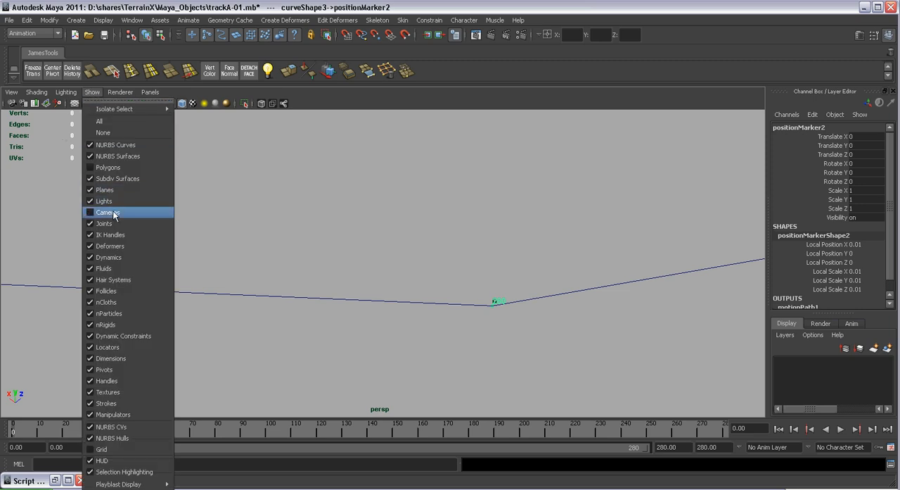
pyautogui.click(108, 168)
pyautogui.scroll(-3, 522, 203)
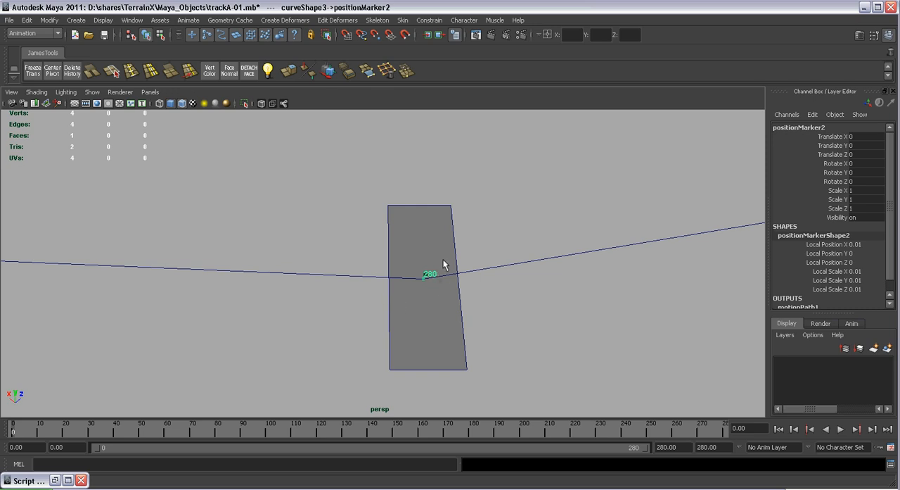
# Set the end time slider value in the MEL duplication script to 280 and select the whole script
pyautogui.moveTo(894, 208); pyautogui.dragTo(891, 239)
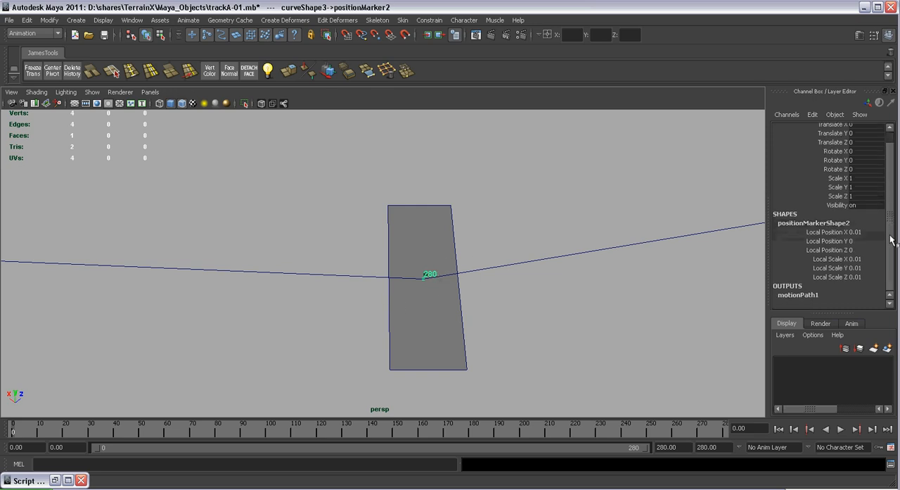
pyautogui.click(891, 468)
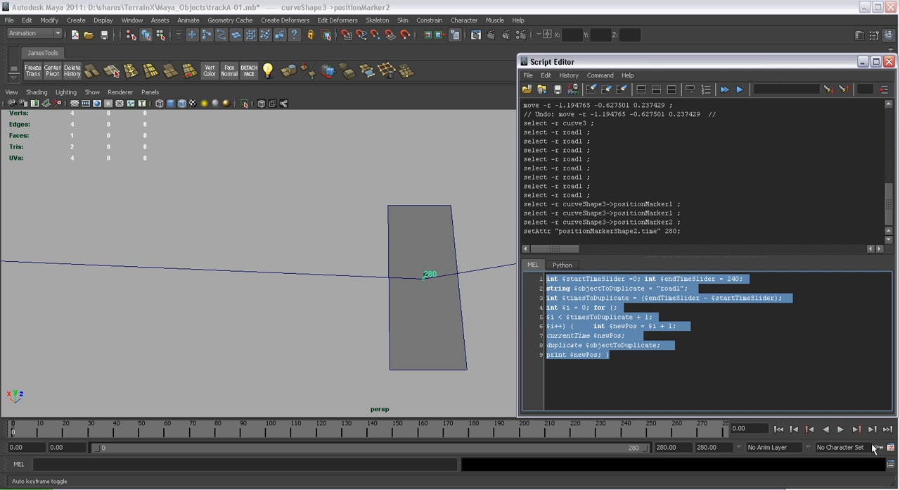
pyautogui.click(664, 298)
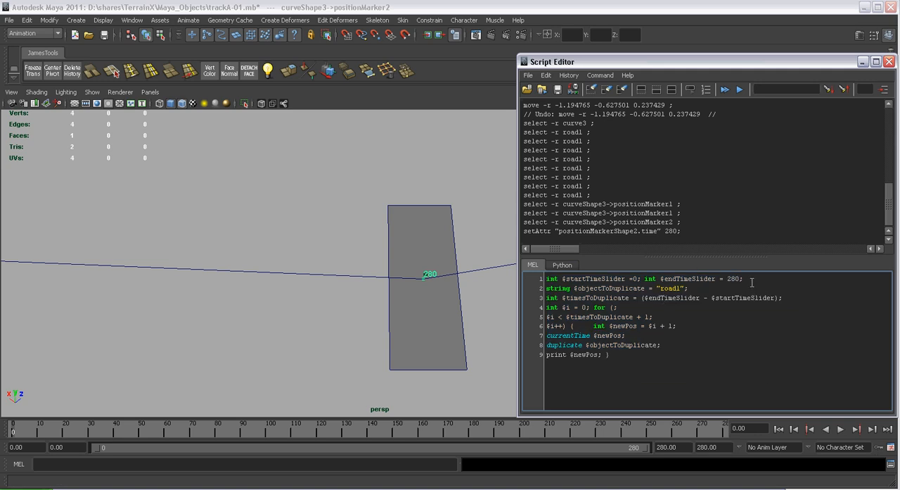
pyautogui.hotkey('ctrl', 'a')
# Execute the duplication script to copy road1 along the whole path with the end time of 280
pyautogui.keyDown('alt'); pyautogui.moveTo(305, 246); pyautogui.dragTo(373, 258); pyautogui.keyUp('alt')
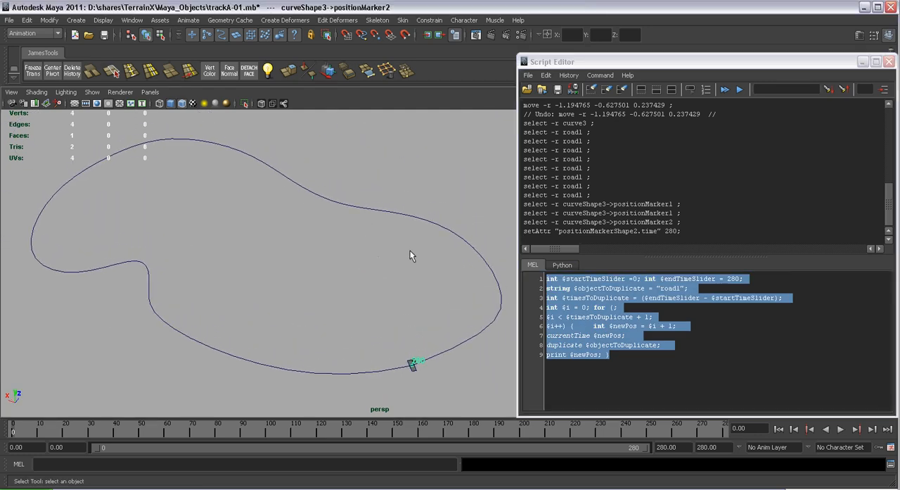
pyautogui.click(600, 76)
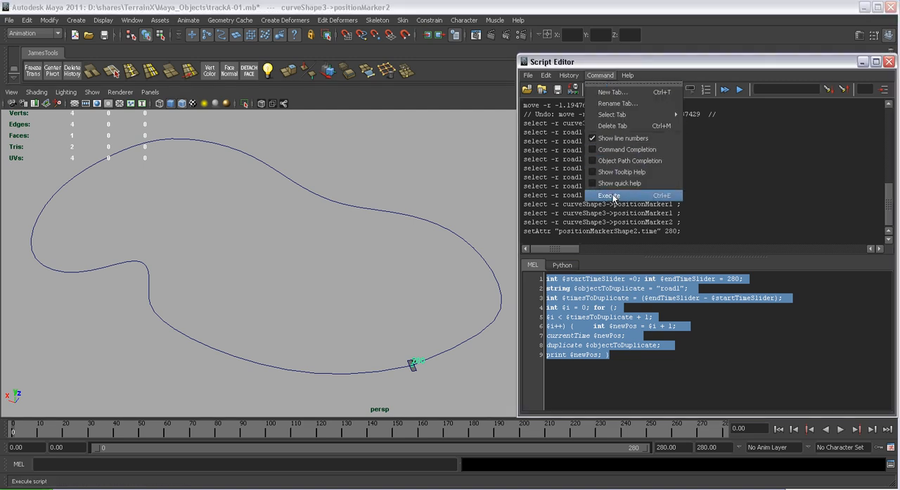
pyautogui.click(614, 198)
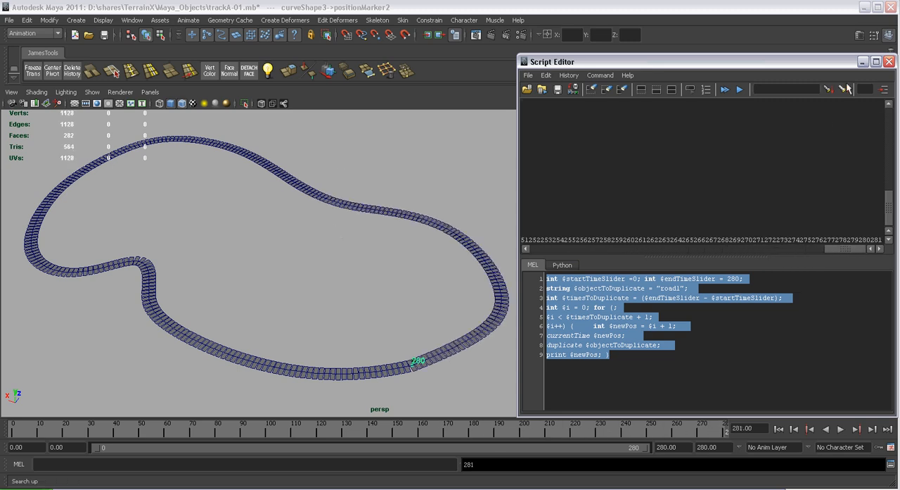
# Minimize the Script Editor and examine the spacing of the duplicated road pieces around the end marker and along the track
pyautogui.click(863, 62)
pyautogui.keyDown('alt'); pyautogui.moveTo(512, 351); pyautogui.dragTo(506, 335, button='right'); pyautogui.keyUp('alt')
pyautogui.keyDown('alt'); pyautogui.moveTo(506, 335); pyautogui.dragTo(481, 274, button='middle'); pyautogui.keyUp('alt')
pyautogui.keyDown('alt'); pyautogui.moveTo(481, 274); pyautogui.dragTo(633, 439, button='right'); pyautogui.keyUp('alt')
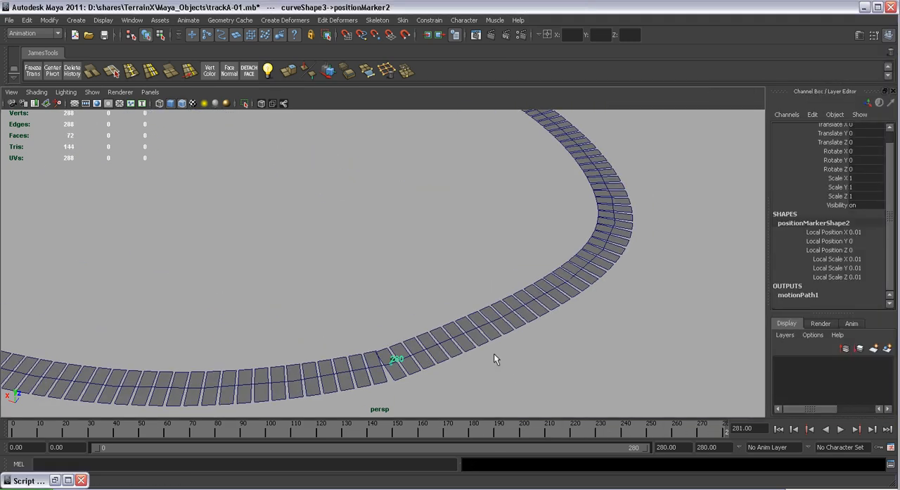
pyautogui.keyDown('alt'); pyautogui.moveTo(444, 349); pyautogui.dragTo(457, 286, button='middle'); pyautogui.keyUp('alt')
pyautogui.keyDown('alt'); pyautogui.moveTo(458, 285); pyautogui.dragTo(502, 337, button='right'); pyautogui.keyUp('alt')
pyautogui.keyDown('alt'); pyautogui.moveTo(406, 285); pyautogui.dragTo(415, 260, button='middle'); pyautogui.keyUp('alt')
pyautogui.moveTo(415, 260)
pyautogui.keyDown('alt'); pyautogui.mouseDown(button='right')
pyautogui.moveTo(490, 382)
pyautogui.moveTo(527, 405)
pyautogui.mouseUp(button='right'); pyautogui.keyUp('alt')
pyautogui.keyDown('alt'); pyautogui.moveTo(477, 341); pyautogui.dragTo(467, 290, button='middle'); pyautogui.keyUp('alt')
pyautogui.moveTo(467, 290)
pyautogui.keyDown('alt'); pyautogui.mouseDown(button='right')
pyautogui.moveTo(508, 375)
pyautogui.moveTo(436, 272)
pyautogui.mouseUp(button='right'); pyautogui.keyUp('alt')
pyautogui.keyDown('alt'); pyautogui.moveTo(436, 272); pyautogui.dragTo(492, 304, button='middle'); pyautogui.keyUp('alt')
pyautogui.keyDown('alt'); pyautogui.moveTo(492, 304); pyautogui.dragTo(484, 263, button='right'); pyautogui.keyUp('alt')
pyautogui.keyDown('alt'); pyautogui.moveTo(484, 263); pyautogui.dragTo(545, 316, button='middle'); pyautogui.keyUp('alt')
pyautogui.keyDown('alt'); pyautogui.moveTo(601, 355); pyautogui.dragTo(498, 276, button='right'); pyautogui.keyUp('alt')
pyautogui.keyDown('alt'); pyautogui.moveTo(498, 276); pyautogui.dragTo(571, 337, button='middle'); pyautogui.keyUp('alt')
pyautogui.moveTo(571, 338)
pyautogui.keyDown('alt'); pyautogui.mouseDown(button='right')
pyautogui.moveTo(547, 293)
pyautogui.moveTo(503, 295)
pyautogui.mouseUp(button='right'); pyautogui.keyUp('alt')
pyautogui.keyDown('alt'); pyautogui.moveTo(504, 296); pyautogui.dragTo(539, 323, button='middle'); pyautogui.keyUp('alt')
pyautogui.keyDown('alt'); pyautogui.moveTo(539, 323); pyautogui.dragTo(547, 326); pyautogui.keyUp('alt')
pyautogui.keyDown('alt'); pyautogui.moveTo(547, 325); pyautogui.dragTo(556, 327, button='middle'); pyautogui.keyUp('alt')
# Undo the road duplication and extend the playback range's end to 300 frames
pyautogui.hotkey('ctrl', 'z')
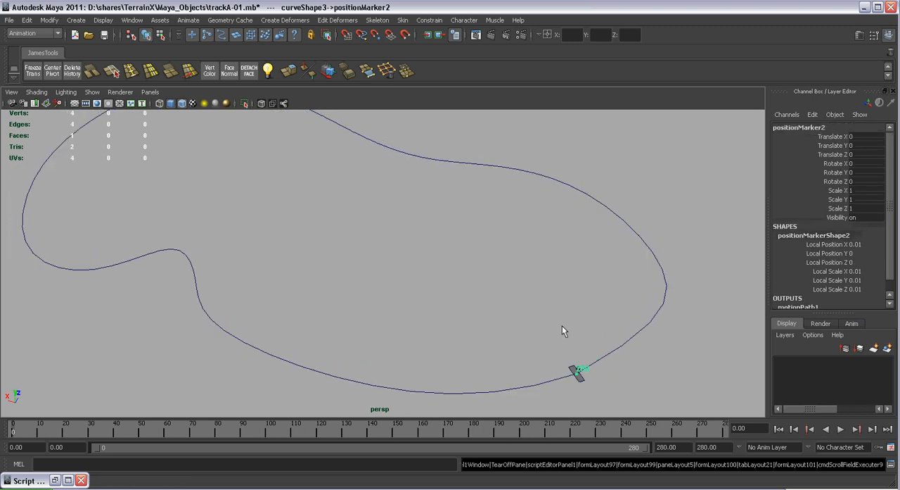
pyautogui.click(679, 447)
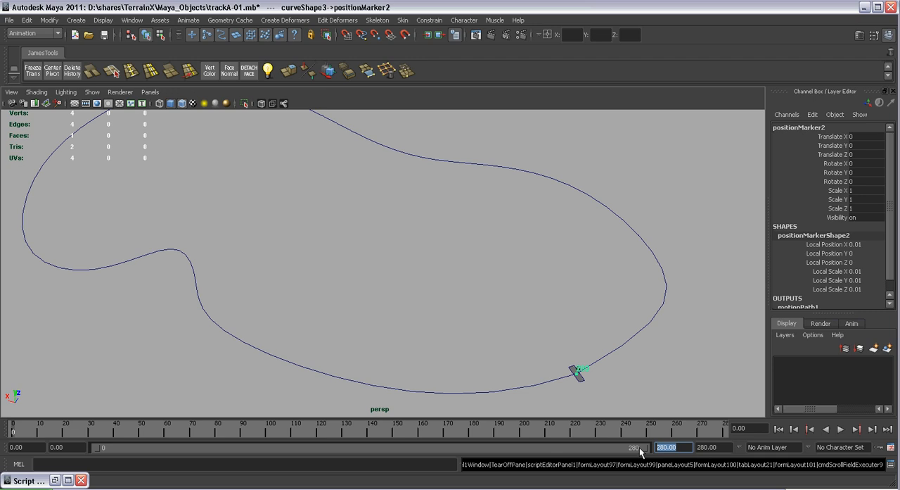
pyautogui.write('300')
pyautogui.press('Tab')
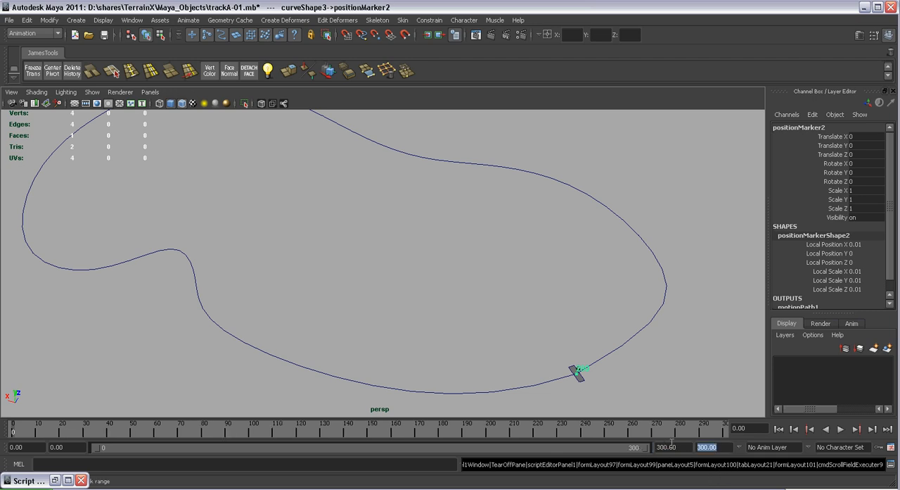
# Hide polygons in the persp view and select positionMarker2 at the road piece's location on the path
pyautogui.keyDown('alt'); pyautogui.moveTo(626, 329); pyautogui.dragTo(543, 303, button='middle'); pyautogui.keyUp('alt')
pyautogui.keyDown('alt'); pyautogui.moveTo(543, 302); pyautogui.dragTo(581, 345, button='right'); pyautogui.keyUp('alt')
pyautogui.keyDown('alt'); pyautogui.moveTo(580, 344); pyautogui.dragTo(515, 268, button='middle'); pyautogui.keyUp('alt')
pyautogui.keyDown('alt'); pyautogui.moveTo(514, 267); pyautogui.dragTo(598, 358, button='right'); pyautogui.keyUp('alt')
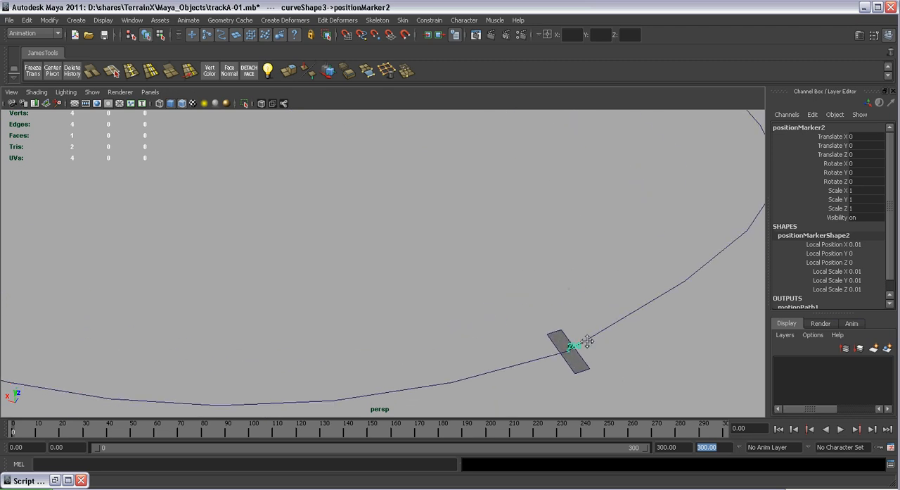
pyautogui.keyDown('alt'); pyautogui.moveTo(599, 358); pyautogui.dragTo(458, 295, button='middle'); pyautogui.keyUp('alt')
pyautogui.keyDown('alt'); pyautogui.moveTo(458, 295); pyautogui.dragTo(560, 394, button='right'); pyautogui.keyUp('alt')
pyautogui.click(491, 308)
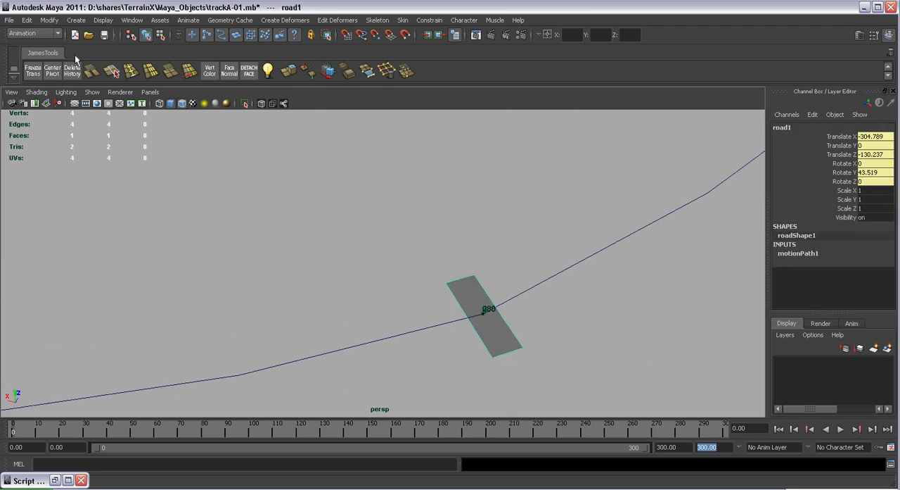
pyautogui.click(92, 92)
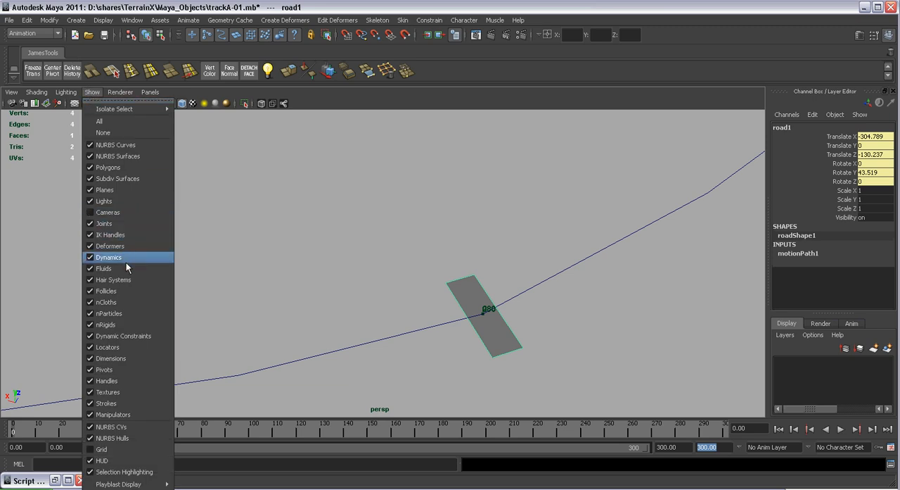
pyautogui.click(109, 167)
pyautogui.click(484, 310)
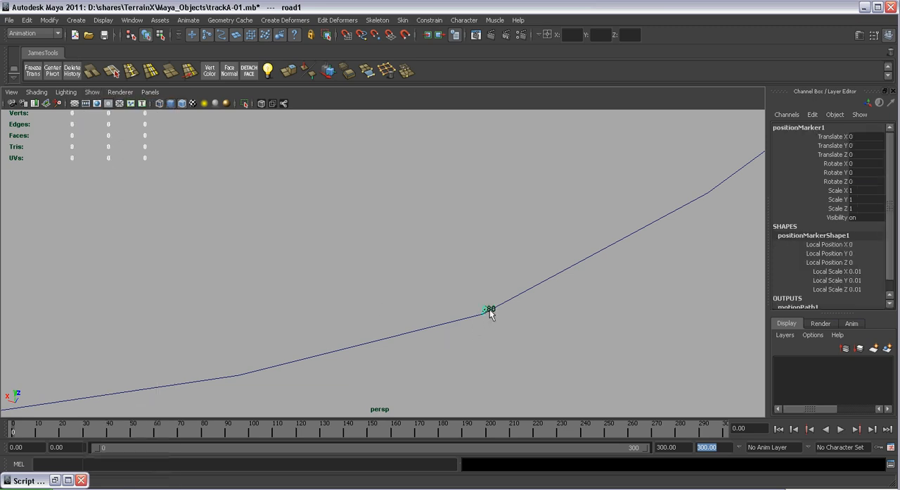
pyautogui.click(491, 309)
# Set the Time attribute of positionMarkerShape2 to 300 and close the Attribute Editor
pyautogui.click(854, 37)
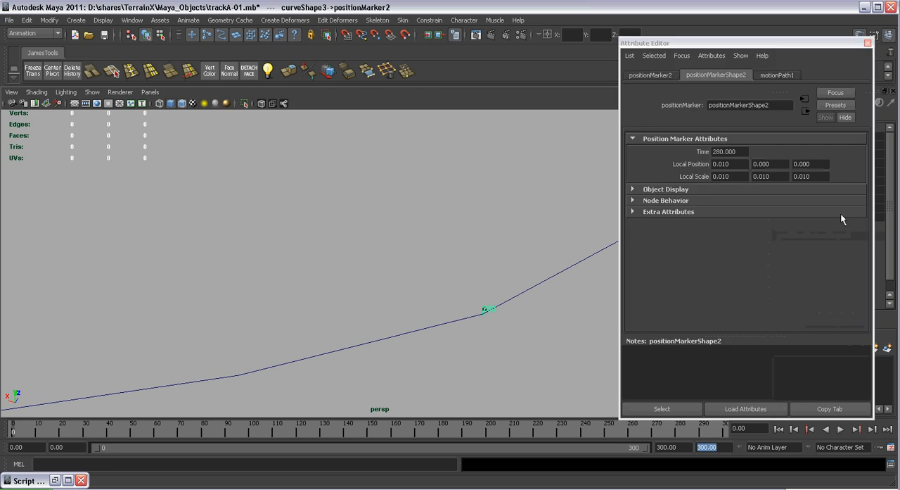
pyautogui.doubleClick(731, 151)
pyautogui.write('3000')
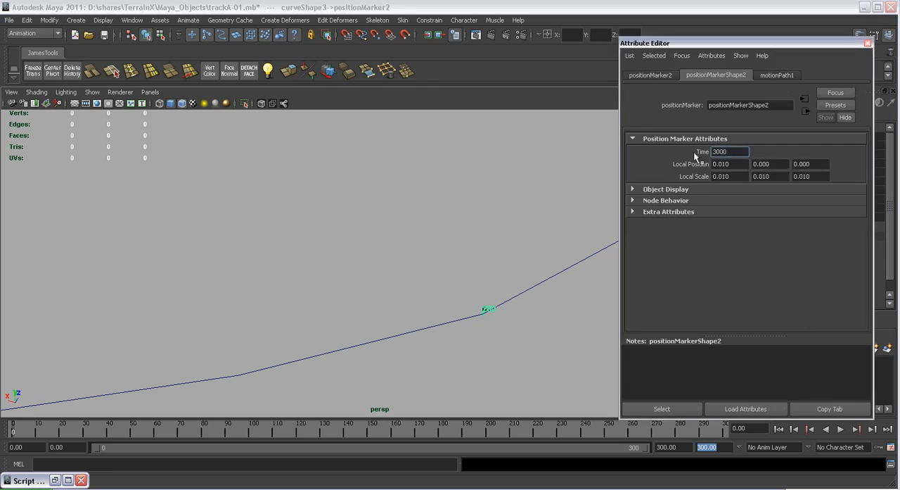
pyautogui.press('BackSpace')
pyautogui.write('.000')
pyautogui.click(868, 44)
# Show polygons in the persp view again with the full path in view
pyautogui.keyDown('alt'); pyautogui.moveTo(479, 299); pyautogui.dragTo(579, 346, button='right'); pyautogui.keyUp('alt')
pyautogui.keyDown('alt'); pyautogui.moveTo(621, 358); pyautogui.dragTo(554, 310, button='middle'); pyautogui.keyUp('alt')
pyautogui.keyDown('alt'); pyautogui.moveTo(505, 301); pyautogui.dragTo(342, 131, button='right'); pyautogui.keyUp('alt')
pyautogui.keyDown('alt'); pyautogui.moveTo(396, 195); pyautogui.dragTo(457, 253, button='middle'); pyautogui.keyUp('alt')
pyautogui.keyDown('alt'); pyautogui.moveTo(464, 260); pyautogui.dragTo(430, 214, button='right'); pyautogui.keyUp('alt')
pyautogui.keyDown('alt'); pyautogui.moveTo(430, 214); pyautogui.dragTo(568, 307, button='middle'); pyautogui.keyUp('alt')
pyautogui.keyDown('alt'); pyautogui.moveTo(570, 312); pyautogui.dragTo(508, 253, button='right'); pyautogui.keyUp('alt')
pyautogui.keyDown('alt'); pyautogui.moveTo(508, 253); pyautogui.dragTo(584, 267, button='middle'); pyautogui.keyUp('alt')
pyautogui.keyDown('alt'); pyautogui.moveTo(585, 266); pyautogui.dragTo(330, 160, button='right'); pyautogui.keyUp('alt')
pyautogui.click(100, 92)
pyautogui.click(118, 169)
pyautogui.keyDown('alt'); pyautogui.moveTo(550, 320); pyautogui.dragTo(533, 316, button='middle'); pyautogui.keyUp('alt')
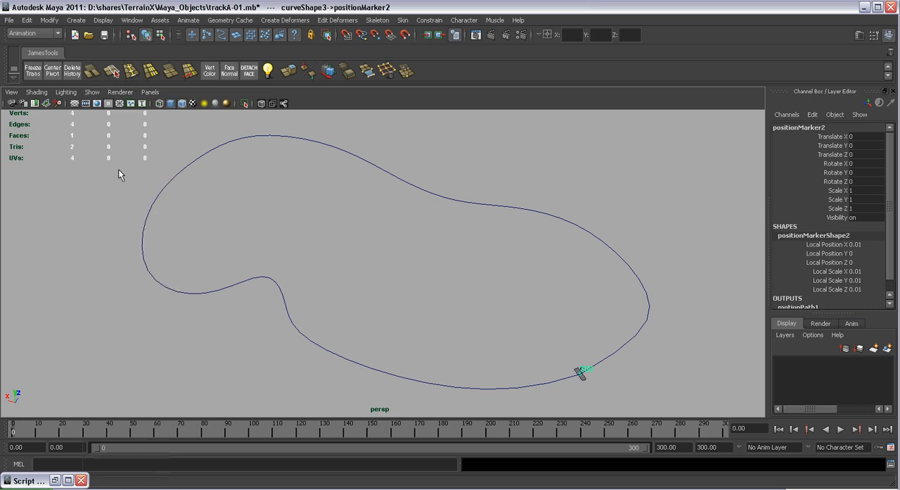
pyautogui.keyDown('alt'); pyautogui.moveTo(532, 316); pyautogui.dragTo(602, 364, button='right'); pyautogui.keyUp('alt')
# Change the end time slider value in the MEL duplication script to 300 and select the entire script
pyautogui.click(891, 464)
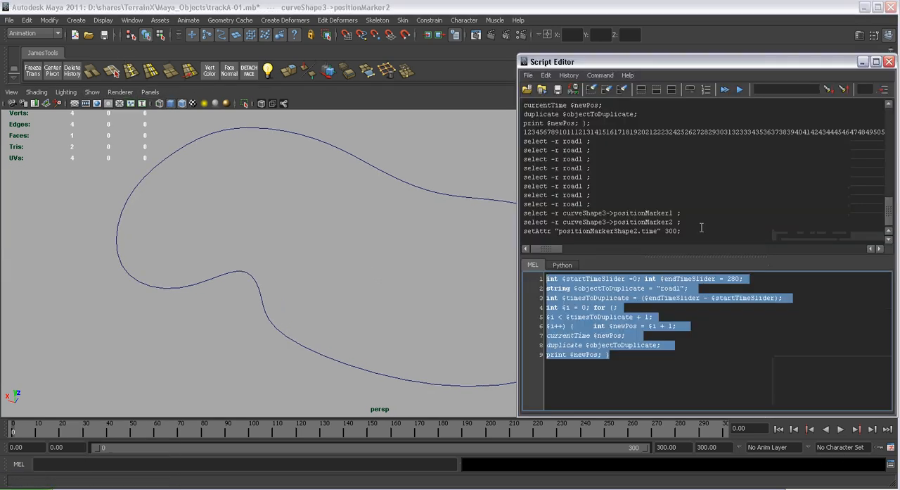
pyautogui.click(696, 288)
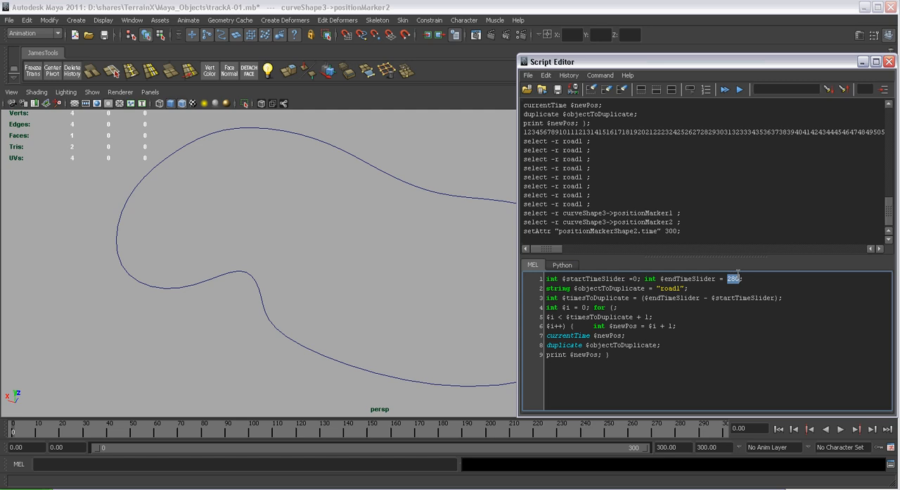
pyautogui.write('3')
pyautogui.hotkey('ctrl', 'a')
# Execute the script to duplicate road1 along the path up to frame 300, and minimize the Script Editor
pyautogui.keyDown('alt'); pyautogui.moveTo(441, 238); pyautogui.dragTo(369, 230, button='middle'); pyautogui.keyUp('alt')
pyautogui.keyDown('alt'); pyautogui.moveTo(368, 231); pyautogui.dragTo(353, 208, button='right'); pyautogui.keyUp('alt')
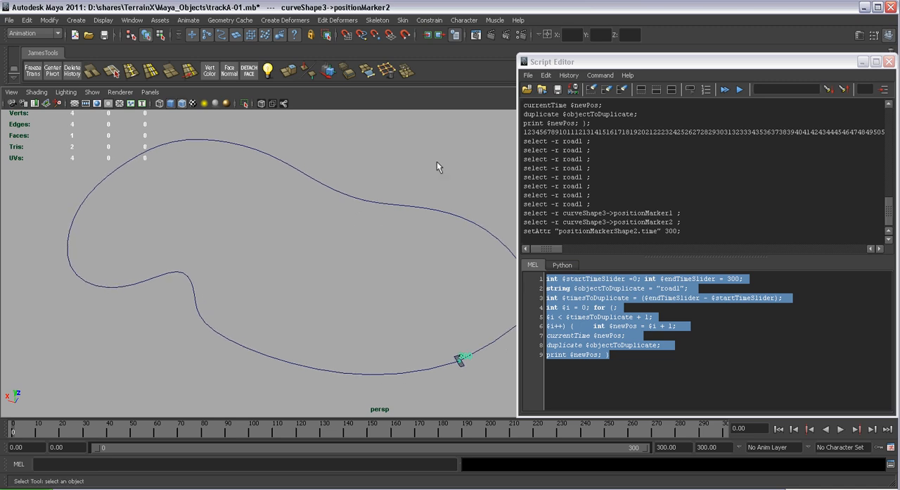
pyautogui.click(595, 76)
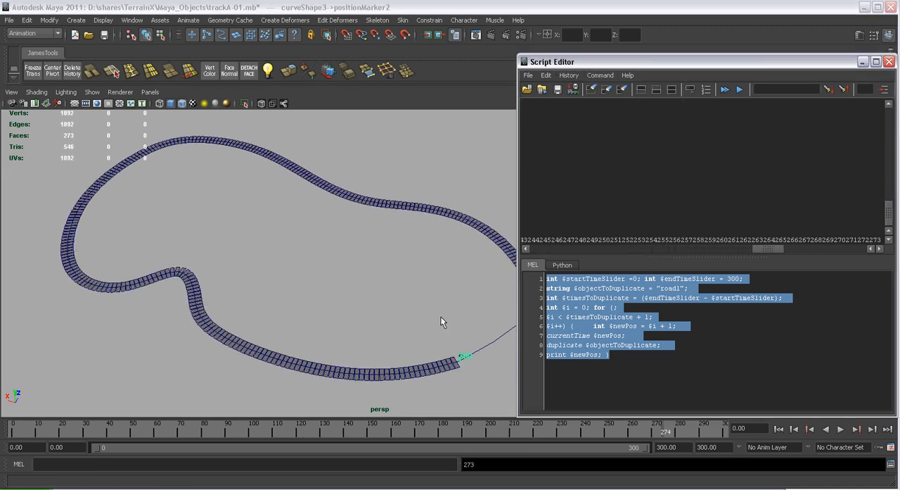
pyautogui.keyDown('alt'); pyautogui.moveTo(441, 317); pyautogui.dragTo(353, 272, button='middle'); pyautogui.keyUp('alt')
pyautogui.scroll(3, 353, 272)
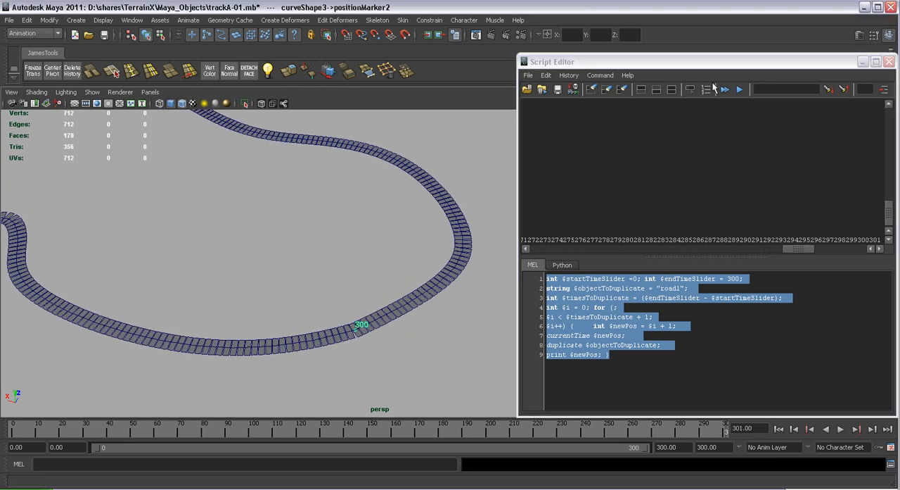
pyautogui.click(861, 62)
# Examine the gaps between road pieces at the end marker and along the lower curve, and clear the selection
pyautogui.scroll(3, 603, 274)
pyautogui.keyDown('alt'); pyautogui.moveTo(348, 313); pyautogui.dragTo(474, 261, button='middle'); pyautogui.keyUp('alt')
pyautogui.scroll(3, 485, 373)
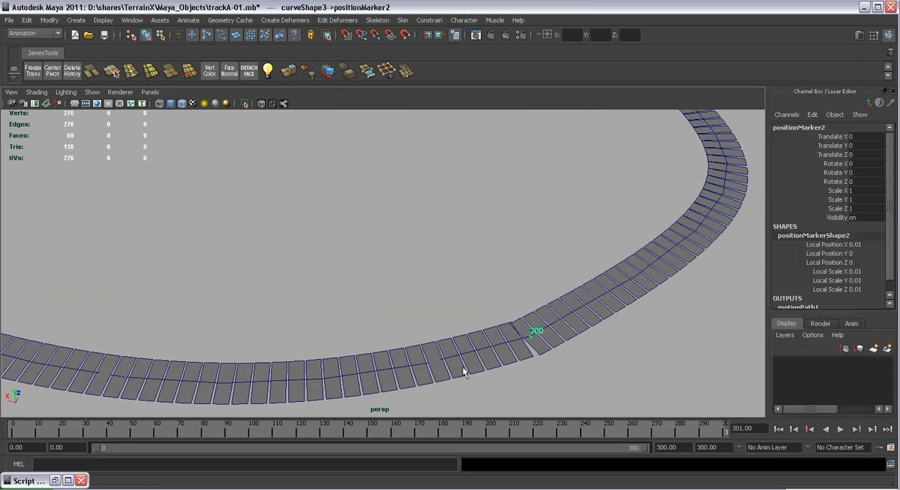
pyautogui.keyDown('alt'); pyautogui.moveTo(485, 372); pyautogui.dragTo(503, 340, button='middle'); pyautogui.keyUp('alt')
pyautogui.scroll(2, 517, 398)
pyautogui.scroll(-4, 518, 391)
pyautogui.keyDown('alt'); pyautogui.moveTo(438, 284); pyautogui.dragTo(485, 340, button='middle'); pyautogui.keyUp('alt')
pyautogui.scroll(-4, 428, 238)
pyautogui.scroll(-1, 428, 239)
pyautogui.keyDown('alt'); pyautogui.moveTo(428, 239); pyautogui.dragTo(475, 275, button='middle'); pyautogui.keyUp('alt')
pyautogui.keyDown('alt'); pyautogui.moveTo(476, 275); pyautogui.dragTo(502, 279); pyautogui.keyUp('alt')
pyautogui.keyDown('alt'); pyautogui.moveTo(381, 250); pyautogui.dragTo(457, 280, button='middle'); pyautogui.keyUp('alt')
pyautogui.scroll(2, 450, 291)
pyautogui.scroll(6, 446, 318)
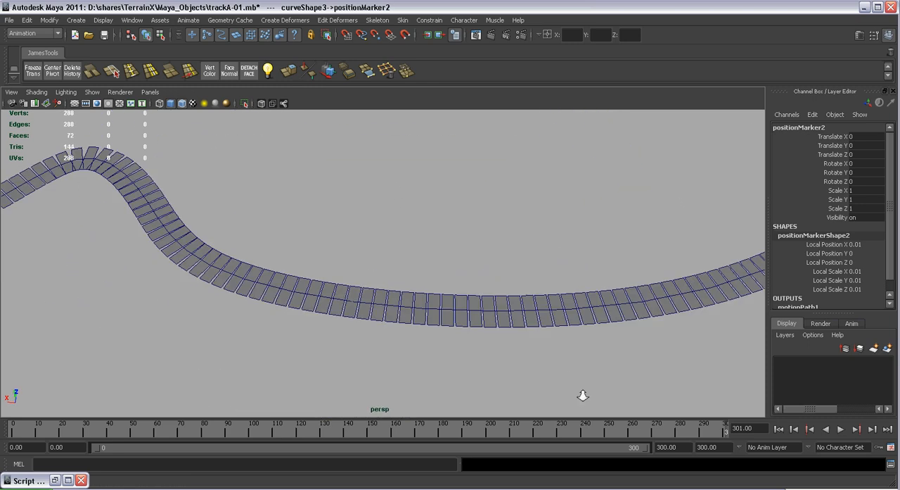
pyautogui.click(448, 335)
pyautogui.keyDown('shift'); pyautogui.click(430, 332); pyautogui.keyUp('shift')
pyautogui.keyDown('shift'); pyautogui.click(481, 330); pyautogui.keyUp('shift')
pyautogui.click(583, 316)
pyautogui.scroll(-8, 429, 230)
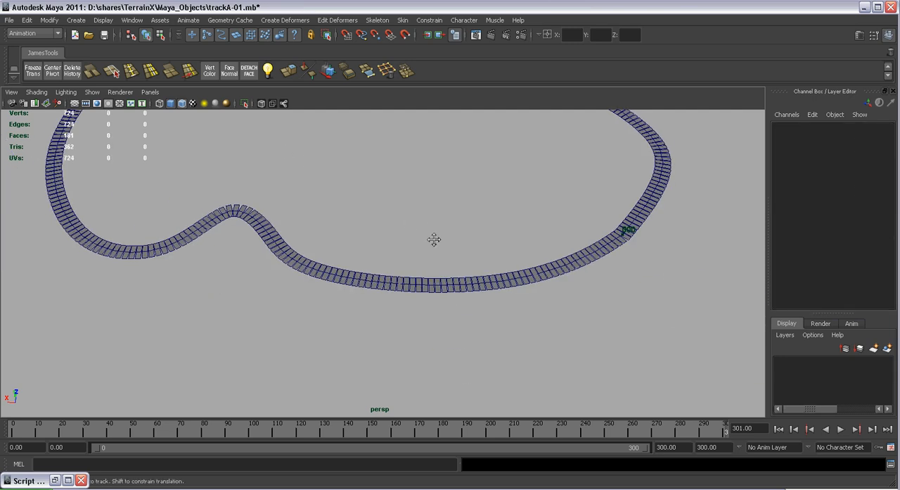
# Display only polygons in the persp view, select all the road pieces and frame them
pyautogui.click(92, 92)
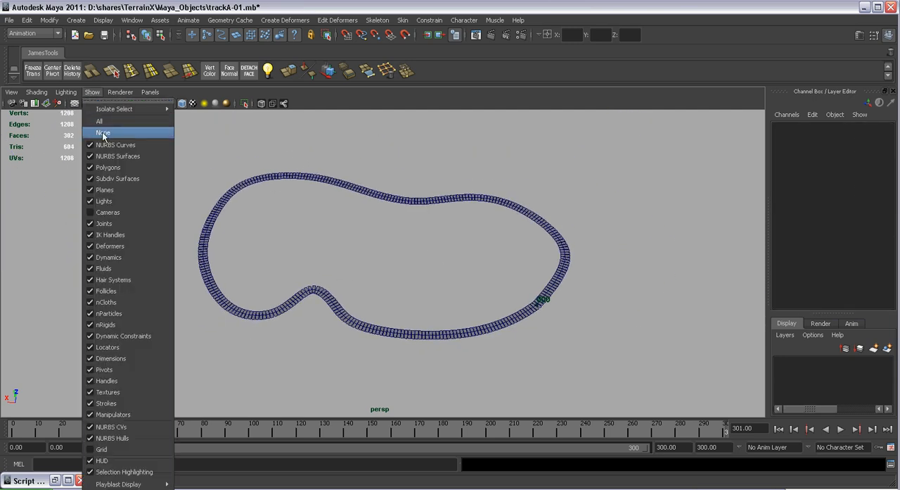
pyautogui.click(102, 131)
pyautogui.click(92, 92)
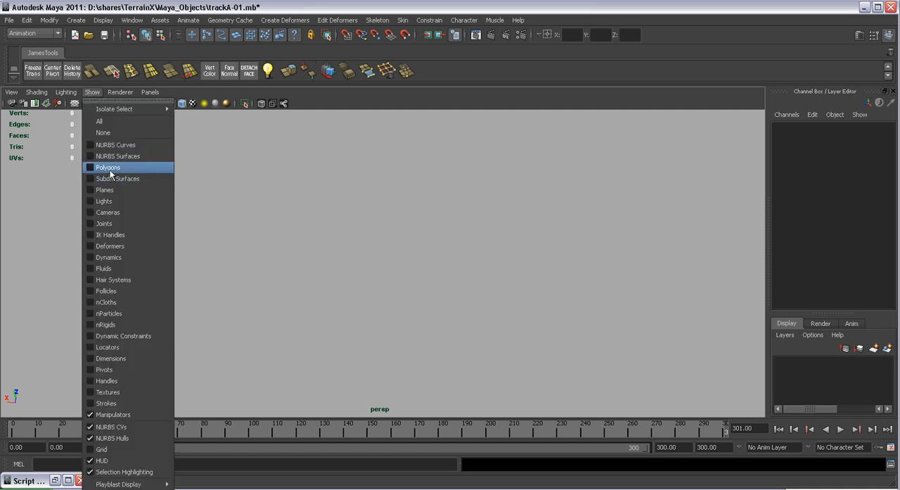
pyautogui.click(151, 168)
pyautogui.moveTo(610, 349); pyautogui.dragTo(612, 350)
pyautogui.press('f')
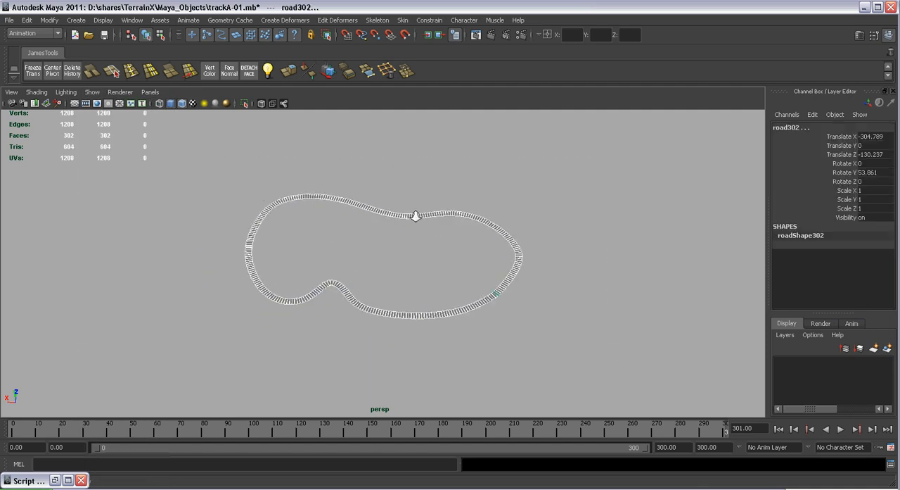
# Switch to the Polygons menu set, combine all selected road pieces into one mesh and deselect it
pyautogui.click(58, 34)
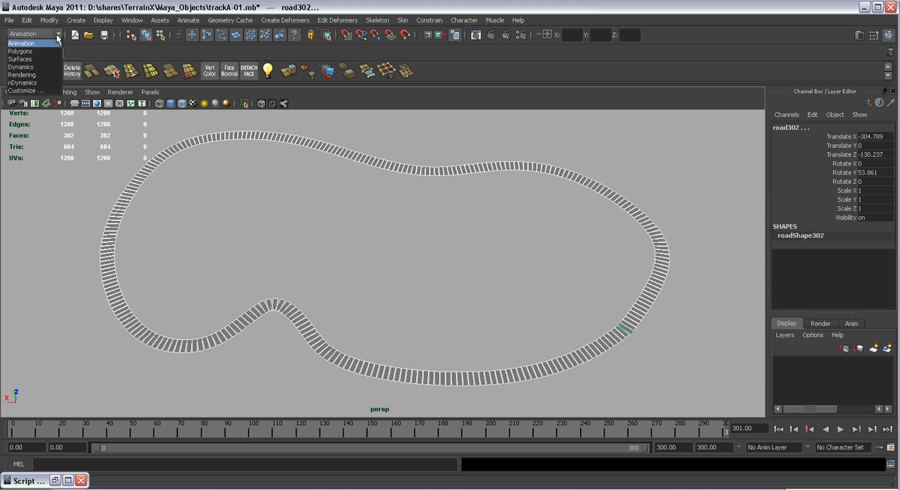
pyautogui.click(38, 49)
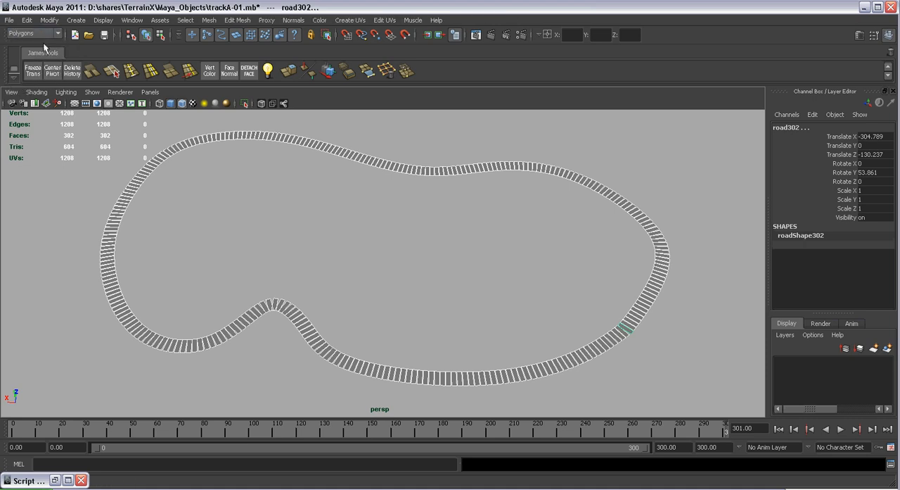
pyautogui.click(210, 22)
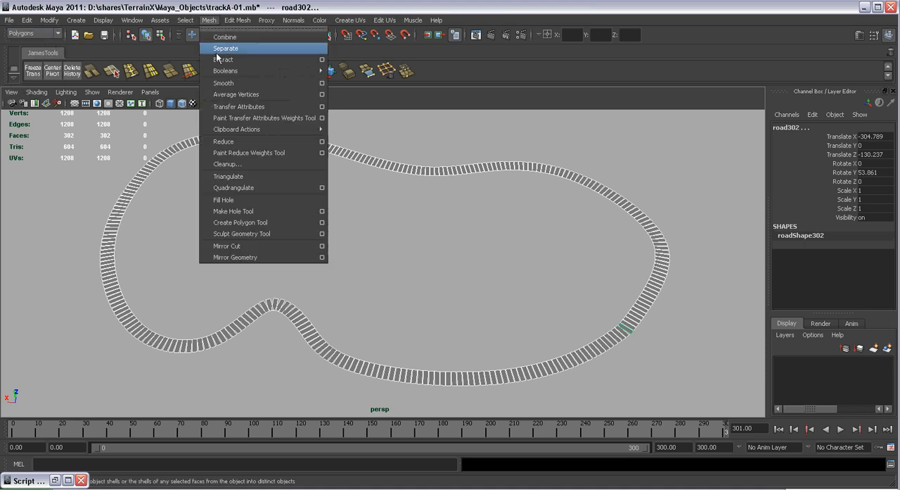
pyautogui.moveTo(232, 21)
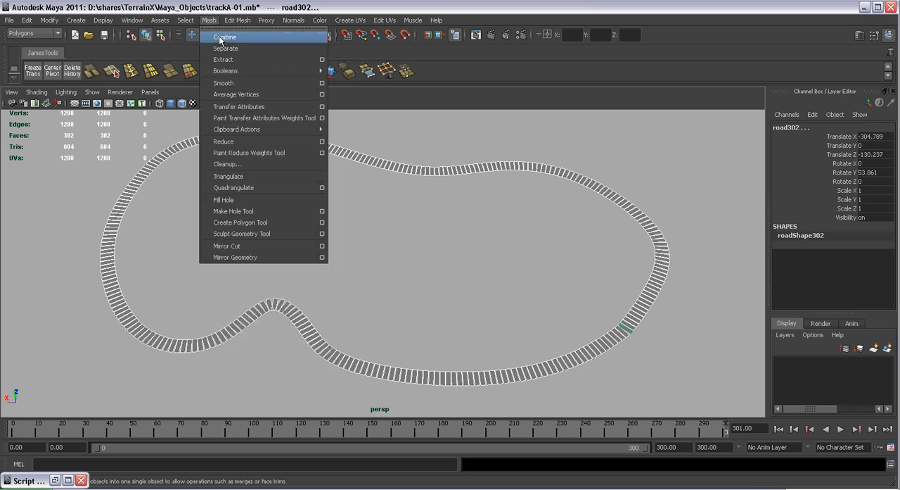
pyautogui.click(221, 39)
pyautogui.click(547, 264)
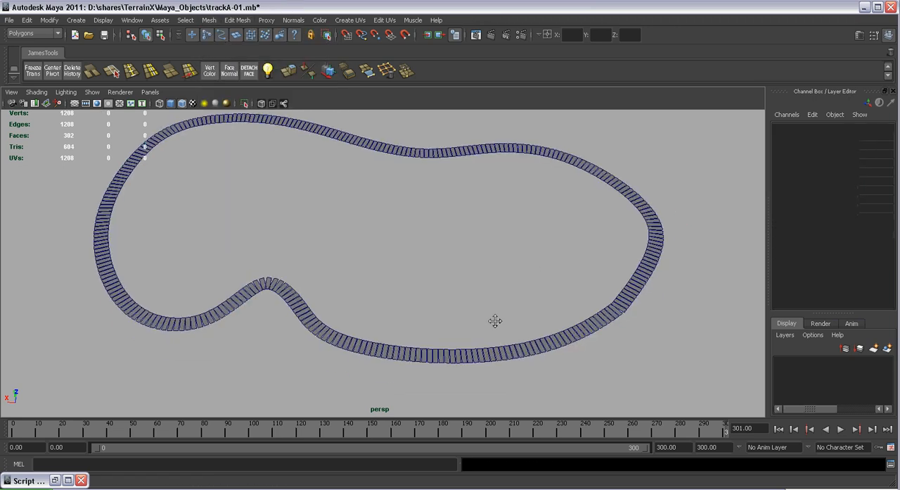
# Select the combined track mesh, delete its construction history and activate the Move tool
pyautogui.keyDown('alt'); pyautogui.moveTo(517, 377); pyautogui.dragTo(481, 244, button='middle'); pyautogui.keyUp('alt')
pyautogui.keyDown('alt'); pyautogui.moveTo(480, 244); pyautogui.dragTo(518, 285, button='right'); pyautogui.keyUp('alt')
pyautogui.click(447, 230)
pyautogui.keyDown('alt'); pyautogui.moveTo(448, 230); pyautogui.dragTo(456, 285, button='middle'); pyautogui.keyUp('alt')
pyautogui.keyDown('alt'); pyautogui.moveTo(456, 285); pyautogui.dragTo(61, 83, button='right'); pyautogui.keyUp('alt')
pyautogui.click(68, 73)
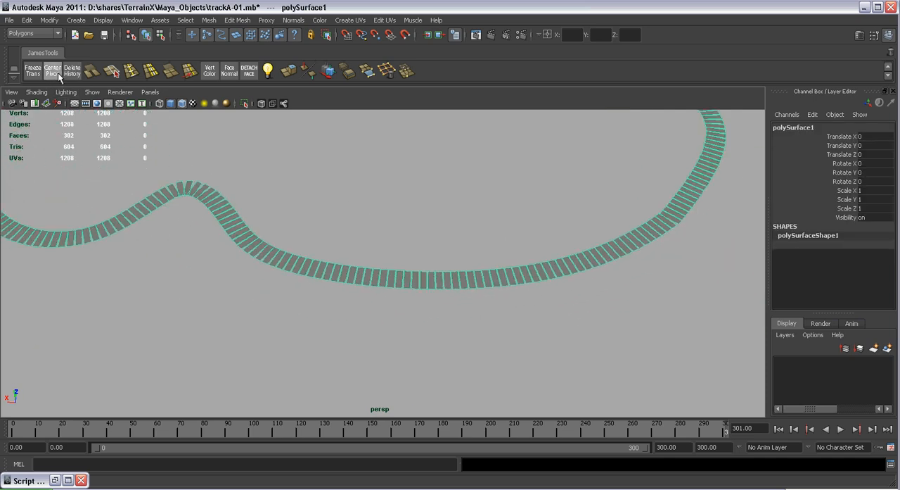
pyautogui.moveTo(492, 303)
pyautogui.keyDown('alt'); pyautogui.mouseDown(button='right')
pyautogui.moveTo(388, 231)
pyautogui.moveTo(504, 311)
pyautogui.mouseUp(button='right'); pyautogui.keyUp('alt')
pyautogui.press('w')
pyautogui.keyDown('alt'); pyautogui.moveTo(504, 312); pyautogui.dragTo(456, 270, button='middle'); pyautogui.keyUp('alt')
pyautogui.keyDown('alt'); pyautogui.moveTo(456, 269); pyautogui.dragTo(584, 400, button='right'); pyautogui.keyUp('alt')
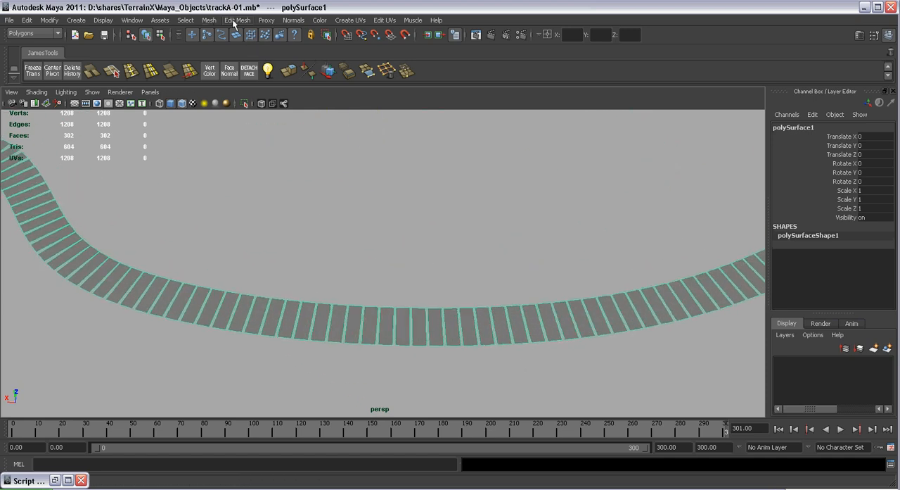
# Open the Merge Vertices options for the combined track mesh and reset the settings to their defaults
pyautogui.click(233, 21)
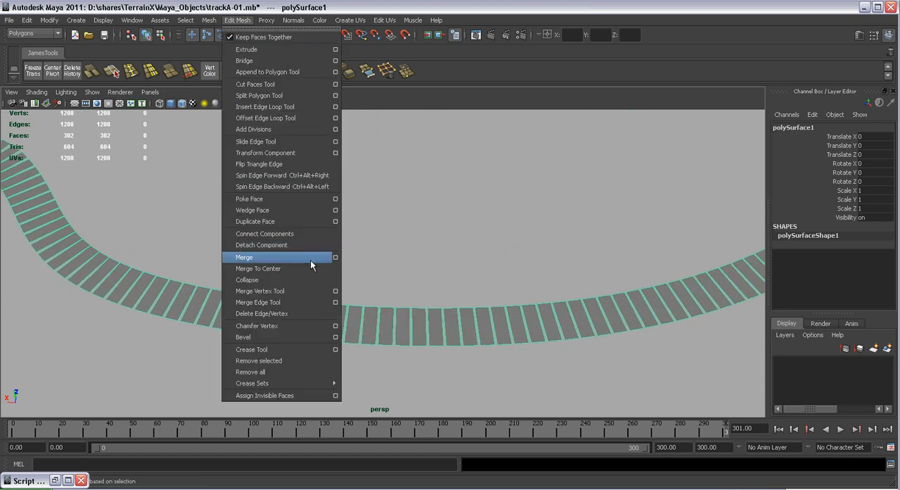
pyautogui.click(335, 257)
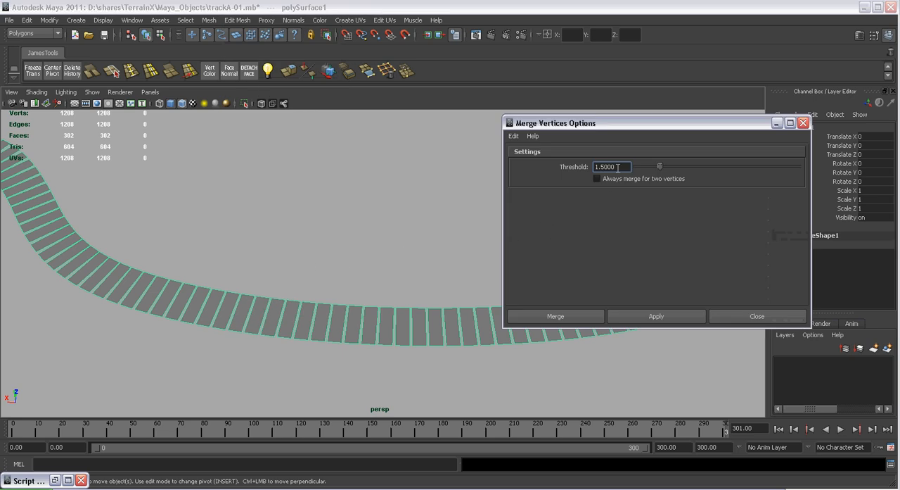
pyautogui.click(514, 136)
pyautogui.click(526, 160)
pyautogui.keyDown('alt'); pyautogui.moveTo(442, 280); pyautogui.dragTo(562, 206); pyautogui.keyUp('alt')
pyautogui.click(597, 180)
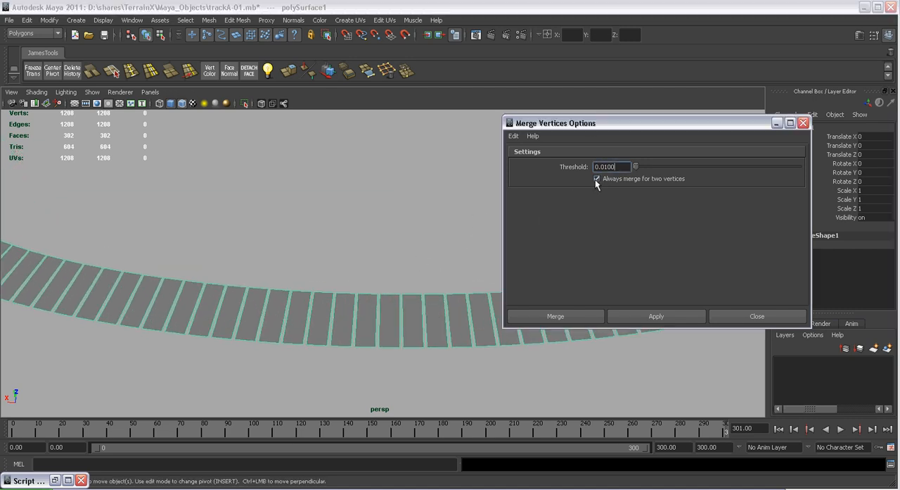
# Merge the track mesh's vertices at a 0.01 threshold with Always merge for two vertices turned off
pyautogui.moveTo(216, 296); pyautogui.dragTo(189, 297, button='right')
pyautogui.moveTo(219, 276); pyautogui.dragTo(256, 299)
pyautogui.moveTo(256, 292); pyautogui.dragTo(291, 249, button='right')
pyautogui.click(292, 304)
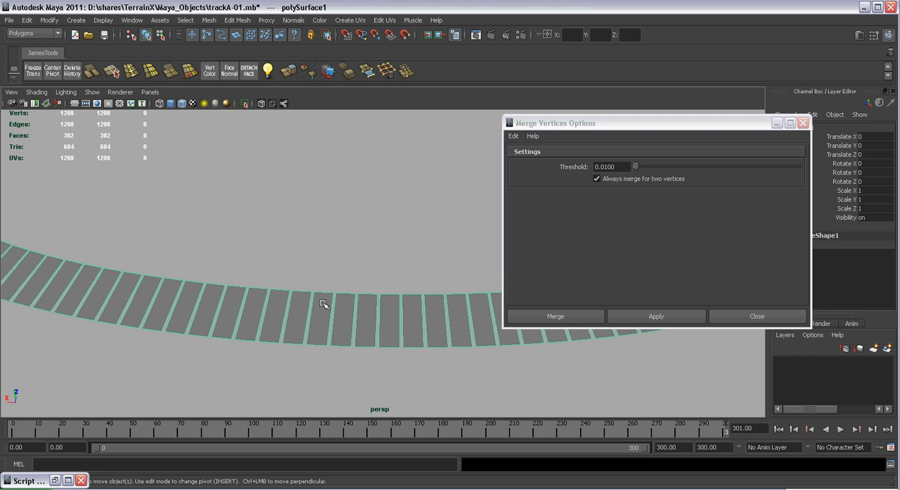
pyautogui.click(598, 183)
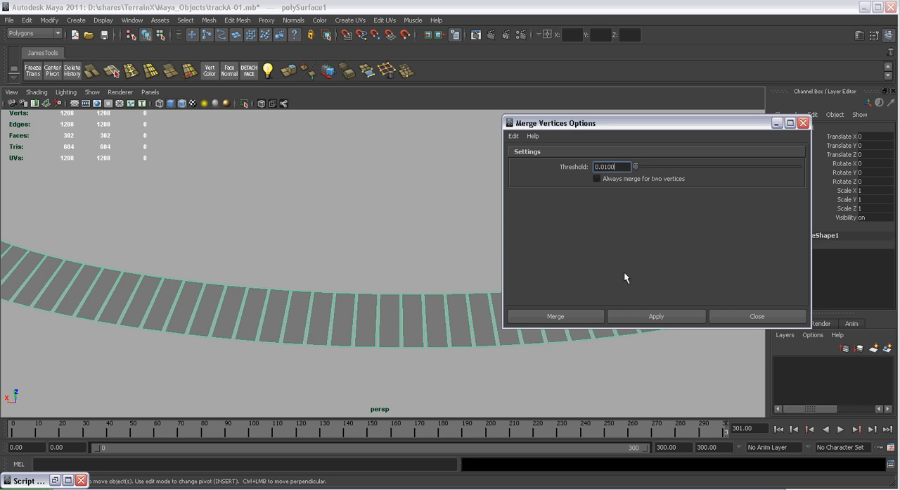
pyautogui.click(635, 318)
pyautogui.keyDown('alt'); pyautogui.moveTo(312, 277); pyautogui.dragTo(363, 314, button='right'); pyautogui.keyUp('alt')
pyautogui.press('F8')
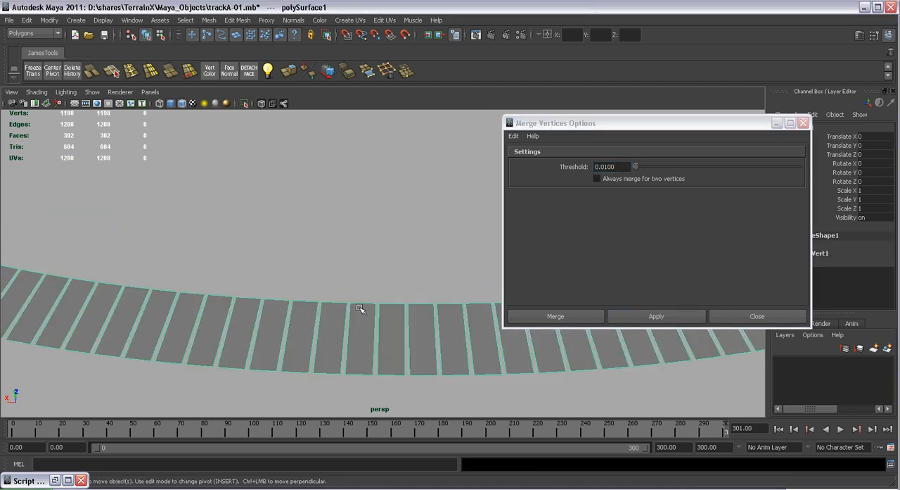
# Merge the track mesh's vertices again with the threshold set to 1
pyautogui.moveTo(623, 171); pyautogui.dragTo(567, 164)
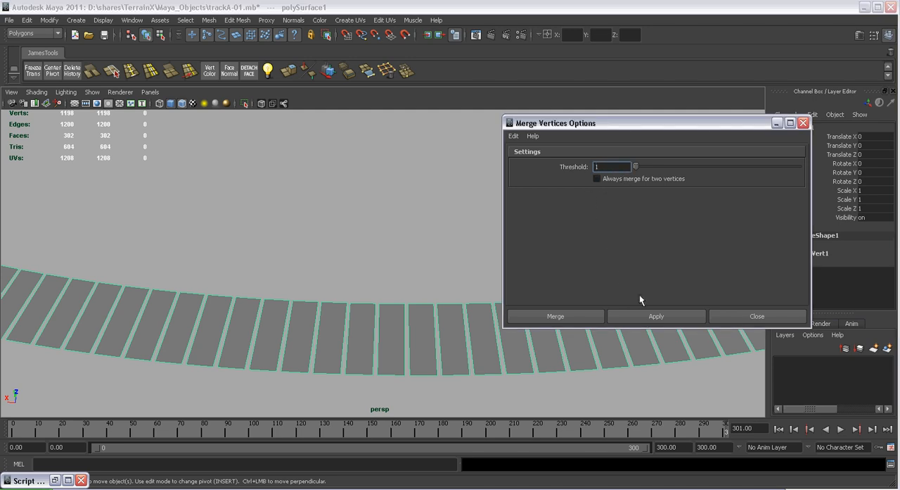
pyautogui.write('1')
pyautogui.click(644, 319)
pyautogui.keyDown('alt'); pyautogui.moveTo(338, 277); pyautogui.dragTo(416, 336, button='right'); pyautogui.keyUp('alt')
pyautogui.keyDown('alt'); pyautogui.moveTo(417, 336); pyautogui.dragTo(362, 286, button='middle'); pyautogui.keyUp('alt')
pyautogui.keyDown('alt'); pyautogui.moveTo(362, 286); pyautogui.dragTo(449, 366, button='right'); pyautogui.keyUp('alt')
pyautogui.keyDown('alt'); pyautogui.moveTo(360, 302); pyautogui.dragTo(310, 276, button='middle'); pyautogui.keyUp('alt')
# Test the seam by moving a vertex on the track's edge, and undo the move
pyautogui.click(364, 266)
pyautogui.moveTo(362, 257); pyautogui.dragTo(336, 227)
pyautogui.press('f')
pyautogui.scroll(-5, 326, 237)
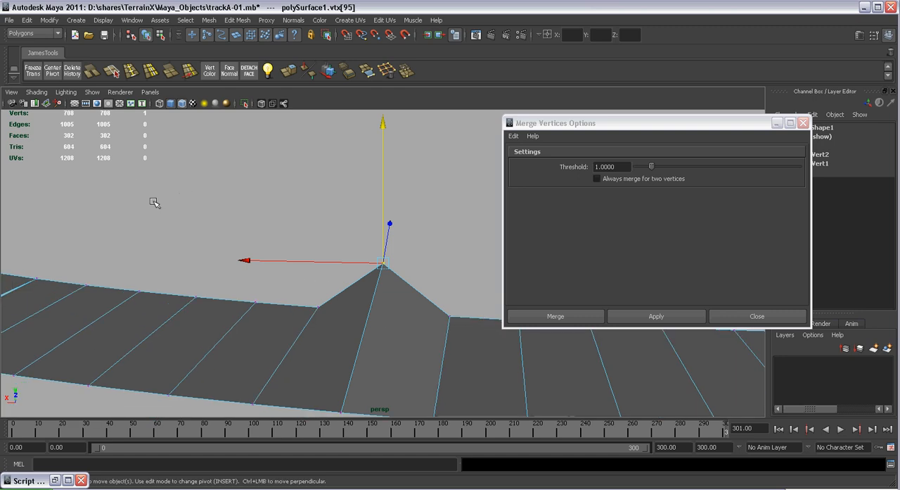
pyautogui.moveTo(388, 240); pyautogui.dragTo(388, 241)
pyautogui.hotkey('ctrl', 'z')
pyautogui.moveTo(384, 208); pyautogui.dragTo(382, 225)
pyautogui.hotkey('ctrl', 'z')
pyautogui.hotkey('ctrl', 'z')
# Examine the track's curves for gaps that remain between the road pieces
pyautogui.scroll(-3, 393, 326)
pyautogui.keyDown('alt'); pyautogui.moveTo(380, 288); pyautogui.dragTo(358, 302); pyautogui.keyUp('alt')
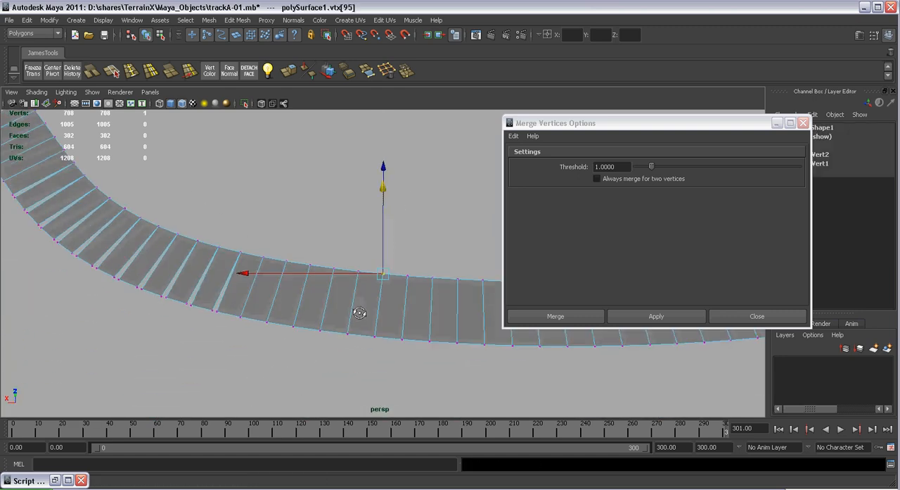
pyautogui.moveTo(261, 263); pyautogui.dragTo(287, 245, button='right')
pyautogui.click(281, 300)
pyautogui.keyDown('alt'); pyautogui.moveTo(271, 260); pyautogui.dragTo(362, 287, button='middle'); pyautogui.keyUp('alt')
pyautogui.scroll(-2, 338, 276)
pyautogui.keyDown('alt'); pyautogui.moveTo(328, 272); pyautogui.dragTo(366, 275); pyautogui.keyUp('alt')
pyautogui.keyDown('alt'); pyautogui.moveTo(137, 202); pyautogui.dragTo(271, 238, button='middle'); pyautogui.keyUp('alt')
pyautogui.scroll(-1, 365, 246)
# Undo the vertex merge made with the threshold of 1
pyautogui.hotkey('ctrl', 'z')
pyautogui.hotkey('ctrl', 'z')
pyautogui.hotkey('ctrl', 'z')
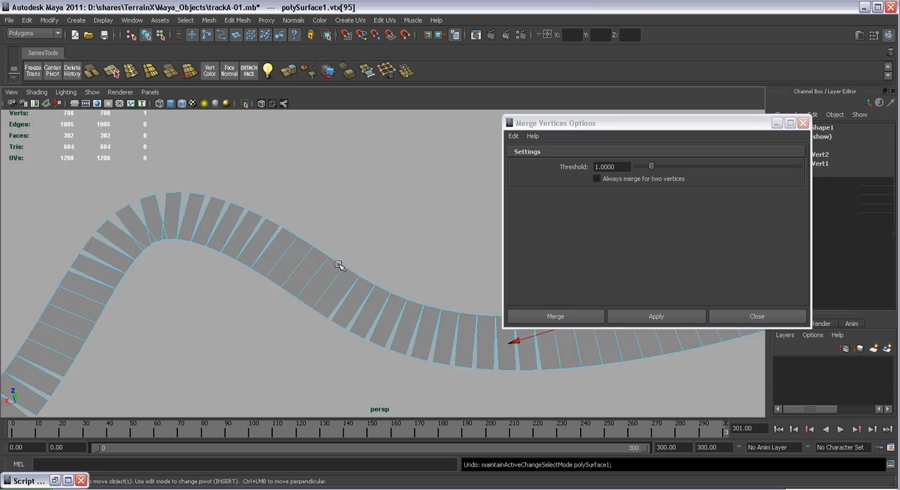
pyautogui.keyDown('alt'); pyautogui.moveTo(403, 294); pyautogui.dragTo(373, 243, button='right'); pyautogui.keyUp('alt')
pyautogui.hotkey('ctrl', 'z')
pyautogui.hotkey('ctrl', 'z')
pyautogui.hotkey('ctrl', 'z')
pyautogui.hotkey('ctrl', 'z')
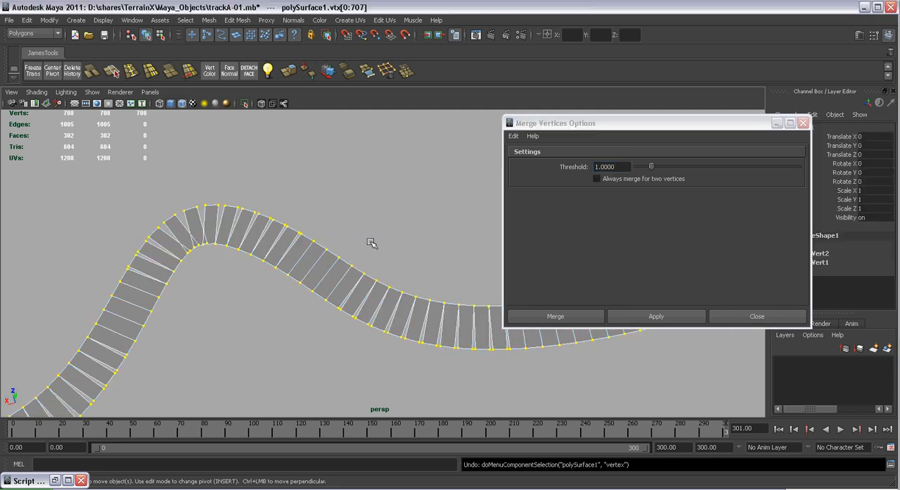
pyautogui.keyDown('alt'); pyautogui.moveTo(421, 261); pyautogui.dragTo(446, 312, button='right'); pyautogui.keyUp('alt')
pyautogui.keyDown('alt'); pyautogui.moveTo(446, 312); pyautogui.dragTo(398, 313, button='middle'); pyautogui.keyUp('alt')
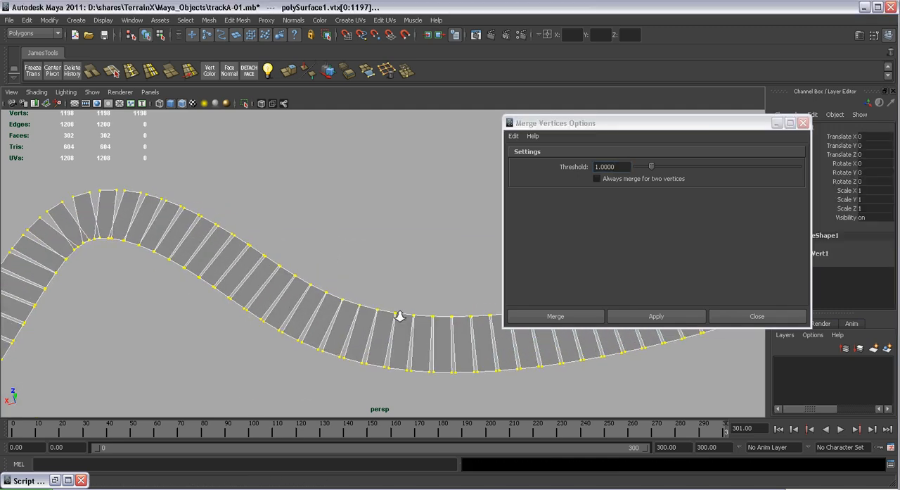
# Merge all vertices of the track mesh with the threshold set to 1.5
pyautogui.click(403, 325)
pyautogui.keyDown('alt'); pyautogui.moveTo(467, 323); pyautogui.dragTo(227, 273, button='middle'); pyautogui.keyUp('alt')
pyautogui.keyDown('alt'); pyautogui.moveTo(227, 272); pyautogui.dragTo(301, 326, button='right'); pyautogui.keyUp('alt')
pyautogui.moveTo(324, 280); pyautogui.dragTo(403, 246, button='right')
pyautogui.click(378, 271)
pyautogui.click(620, 166)
pyautogui.write('1.5')
pyautogui.click(631, 316)
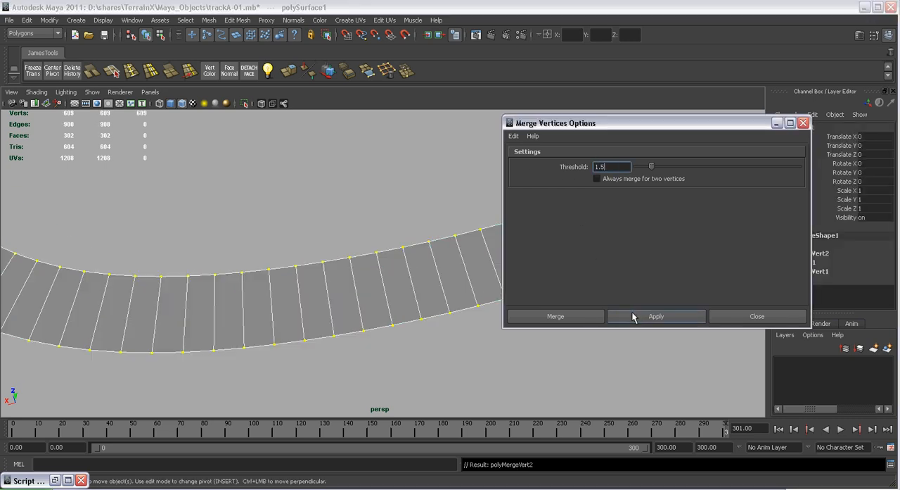
# Return the track to object mode and examine the merged loop, especially the sharp bend
pyautogui.keyDown('alt'); pyautogui.moveTo(204, 213); pyautogui.dragTo(387, 253, button='middle'); pyautogui.keyUp('alt')
pyautogui.keyDown('alt'); pyautogui.moveTo(388, 254); pyautogui.dragTo(294, 197, button='right'); pyautogui.keyUp('alt')
pyautogui.keyDown('alt'); pyautogui.moveTo(295, 197); pyautogui.dragTo(262, 327, button='middle'); pyautogui.keyUp('alt')
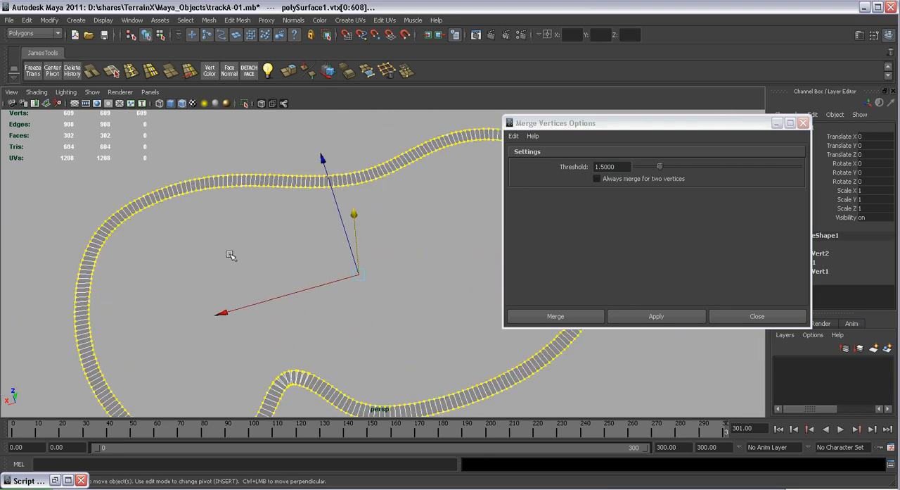
pyautogui.click(284, 151)
pyautogui.click(389, 169)
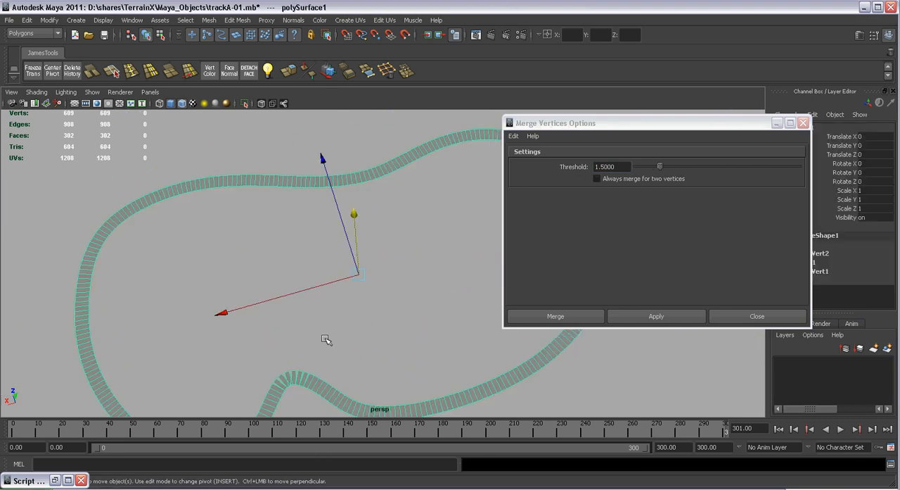
pyautogui.keyDown('alt'); pyautogui.moveTo(325, 338); pyautogui.dragTo(326, 237, button='middle'); pyautogui.keyUp('alt')
pyautogui.keyDown('alt'); pyautogui.moveTo(326, 237); pyautogui.dragTo(450, 429, button='right'); pyautogui.keyUp('alt')
pyautogui.keyDown('alt'); pyautogui.moveTo(264, 325); pyautogui.dragTo(303, 271, button='middle'); pyautogui.keyUp('alt')
pyautogui.keyDown('alt'); pyautogui.moveTo(303, 272); pyautogui.dragTo(355, 398, button='right'); pyautogui.keyUp('alt')
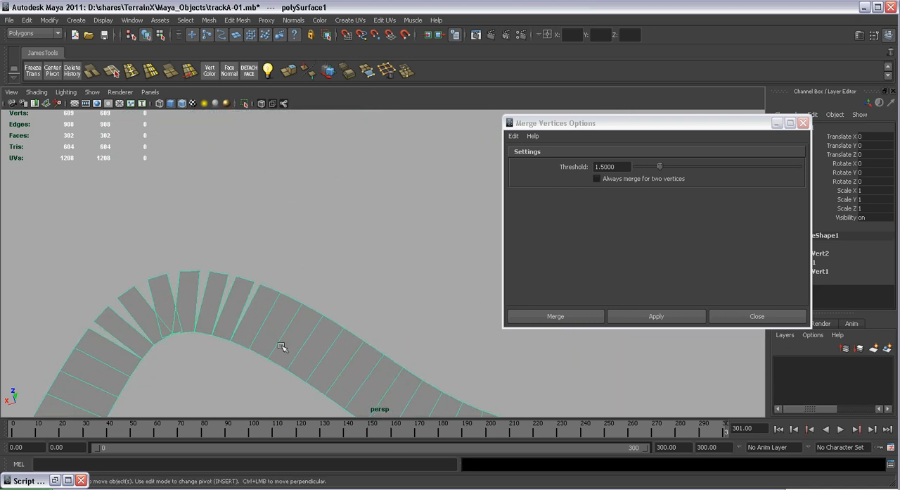
# Select the two outer vertices across one gap in the sharp bend and merge them with a threshold of 333333
pyautogui.moveTo(279, 329); pyautogui.dragTo(223, 307, button='right')
pyautogui.moveTo(220, 267); pyautogui.dragTo(271, 290)
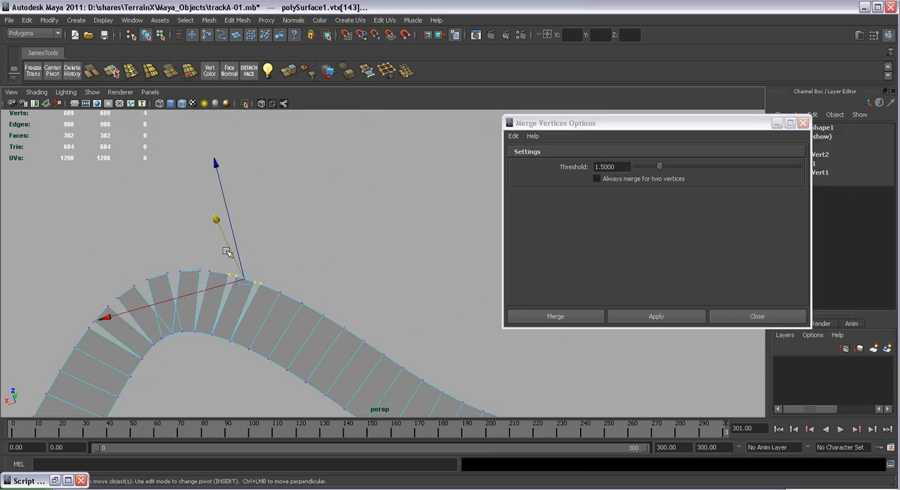
pyautogui.moveTo(222, 264); pyautogui.dragTo(254, 283)
pyautogui.moveTo(624, 165); pyautogui.dragTo(577, 178)
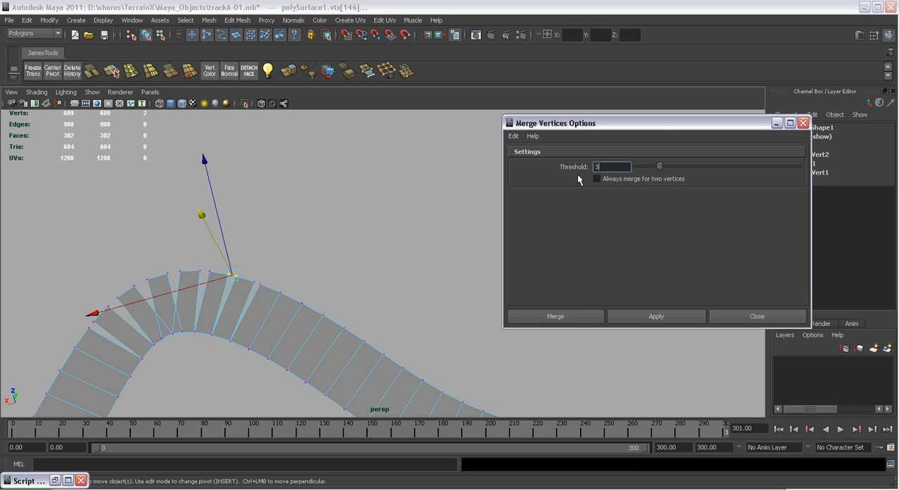
pyautogui.click(639, 318)
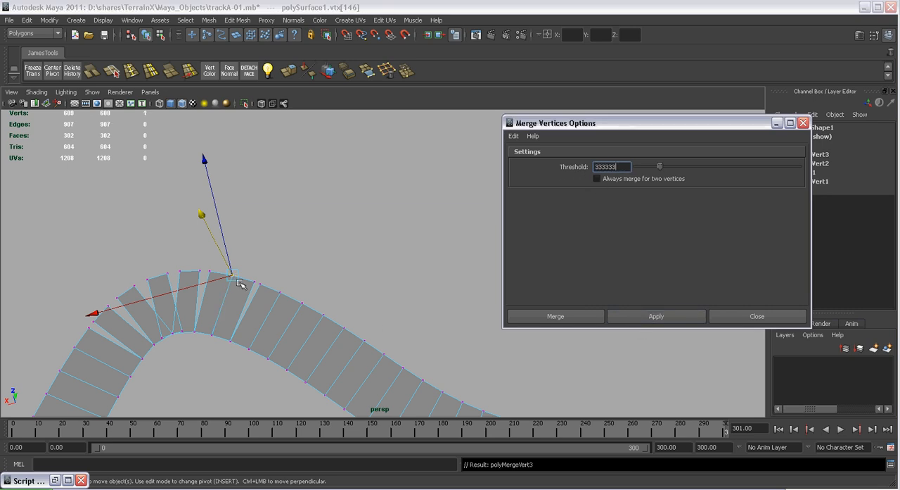
# Merge the outer vertex pairs at the remaining gaps around the sharp bend, one pair at a time
pyautogui.moveTo(247, 272); pyautogui.dragTo(268, 297)
pyautogui.press('g')
pyautogui.moveTo(192, 260); pyautogui.dragTo(217, 283)
pyautogui.press('g')
pyautogui.moveTo(157, 262); pyautogui.dragTo(186, 281)
pyautogui.press('g')
pyautogui.moveTo(129, 265); pyautogui.dragTo(156, 294)
pyautogui.press('g')
pyautogui.moveTo(96, 281); pyautogui.dragTo(127, 315)
pyautogui.press('g')
# Deselect the track, examine the whole merged loop and close the Merge Vertices options
pyautogui.click(244, 231)
pyautogui.keyDown('alt'); pyautogui.moveTo(245, 233); pyautogui.dragTo(396, 357); pyautogui.keyUp('alt')
pyautogui.scroll(-4, 394, 352)
pyautogui.keyDown('alt'); pyautogui.moveTo(384, 321); pyautogui.dragTo(309, 271); pyautogui.keyUp('alt')
pyautogui.keyDown('alt'); pyautogui.moveTo(309, 270); pyautogui.dragTo(294, 279, button='middle'); pyautogui.keyUp('alt')
pyautogui.keyDown('alt'); pyautogui.moveTo(294, 279); pyautogui.dragTo(249, 253); pyautogui.keyUp('alt')
pyautogui.keyDown('alt'); pyautogui.moveTo(249, 253); pyautogui.dragTo(374, 369, button='right'); pyautogui.keyUp('alt')
pyautogui.keyDown('alt'); pyautogui.moveTo(373, 369); pyautogui.dragTo(434, 387, button='middle'); pyautogui.keyUp('alt')
pyautogui.keyDown('alt'); pyautogui.moveTo(285, 255); pyautogui.dragTo(386, 309, button='right'); pyautogui.keyUp('alt')
pyautogui.keyDown('alt'); pyautogui.moveTo(387, 309); pyautogui.dragTo(433, 286); pyautogui.keyUp('alt')
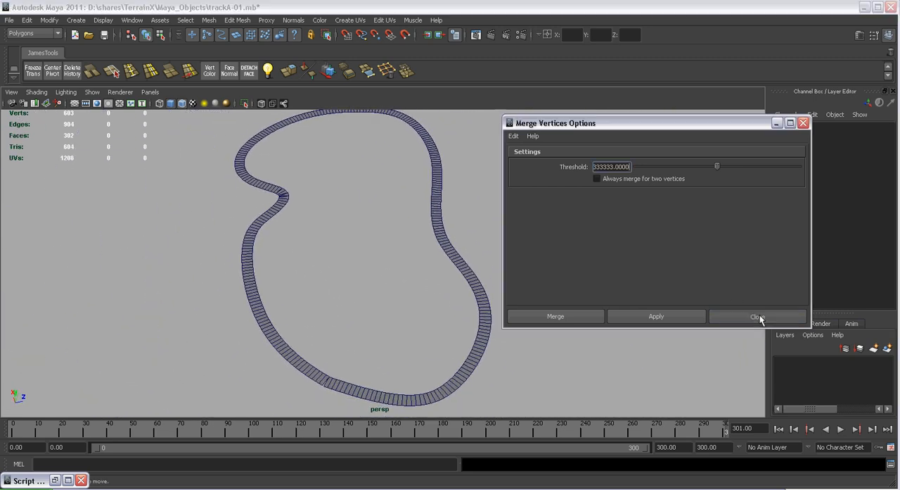
pyautogui.click(758, 316)
pyautogui.scroll(5, 536, 289)
# Undo all the vertex merges made on the track mesh
pyautogui.hotkey('ctrl', 'z')
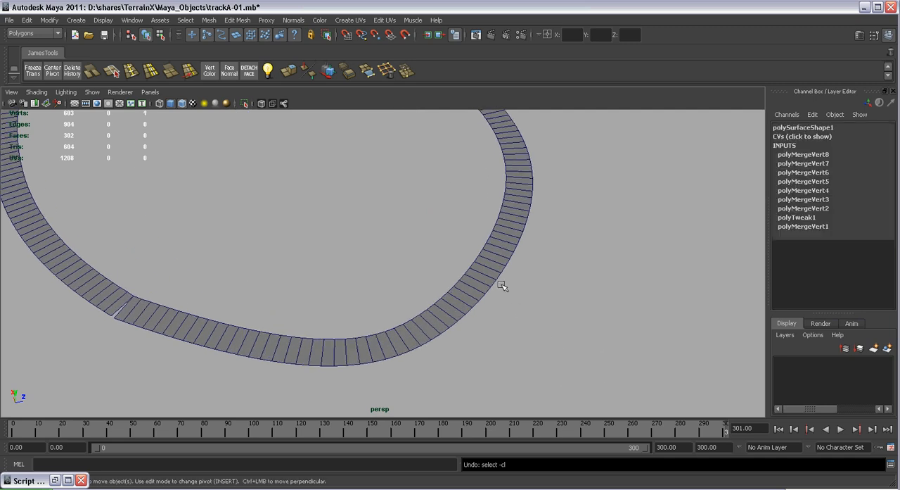
pyautogui.hotkey('ctrl', 'z')
pyautogui.hotkey('ctrl', 'z')
pyautogui.hotkey('ctrl', 'z')
pyautogui.hotkey('ctrl', 'z')
pyautogui.hotkey('ctrl', 'z')
pyautogui.hotkey('ctrl', 'z')
pyautogui.hotkey('ctrl', 'z')
pyautogui.hotkey('ctrl', 'z')
pyautogui.hotkey('ctrl', 'z')
pyautogui.hotkey('ctrl', 'z')
pyautogui.hotkey('ctrl', 'z')
pyautogui.hotkey('ctrl', 'z')
pyautogui.hotkey('ctrl', 'z')
pyautogui.hotkey('ctrl', 'z')
pyautogui.hotkey('ctrl', 'z')
pyautogui.hotkey('ctrl', 'z')
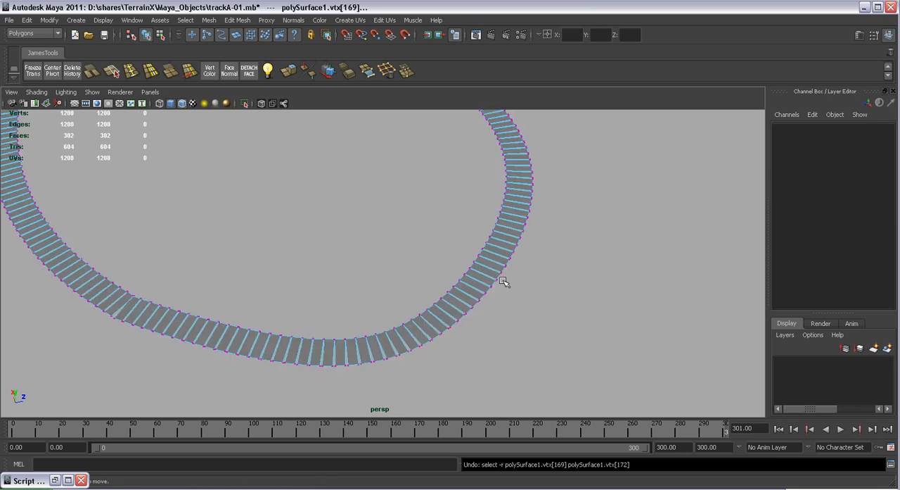
# Undo the history deletion, the combine and the scripted duplication so only the original road piece remains
pyautogui.hotkey('ctrl', 'z')
pyautogui.hotkey('ctrl', 'z')
pyautogui.hotkey('ctrl', 'z')
pyautogui.hotkey('ctrl', 'z')
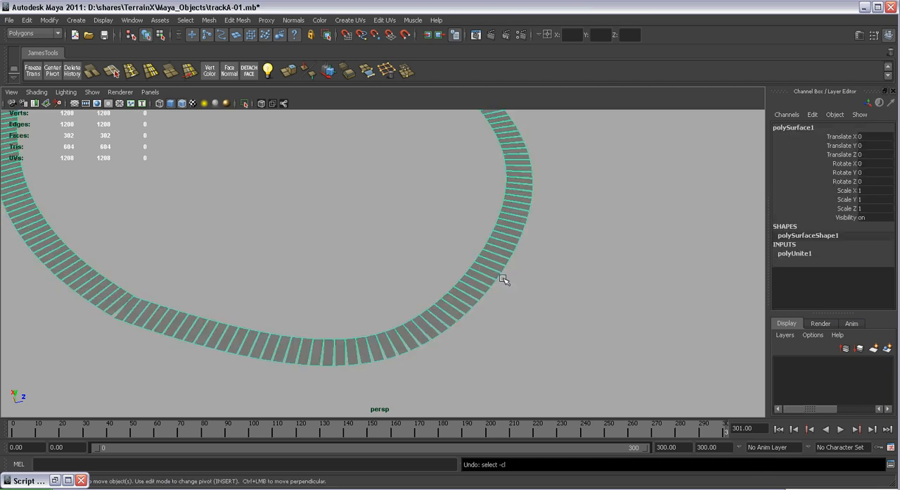
pyautogui.hotkey('ctrl', 'z')
pyautogui.hotkey('ctrl', 'z')
pyautogui.hotkey('ctrl', 'z')
pyautogui.hotkey('ctrl', 'z')
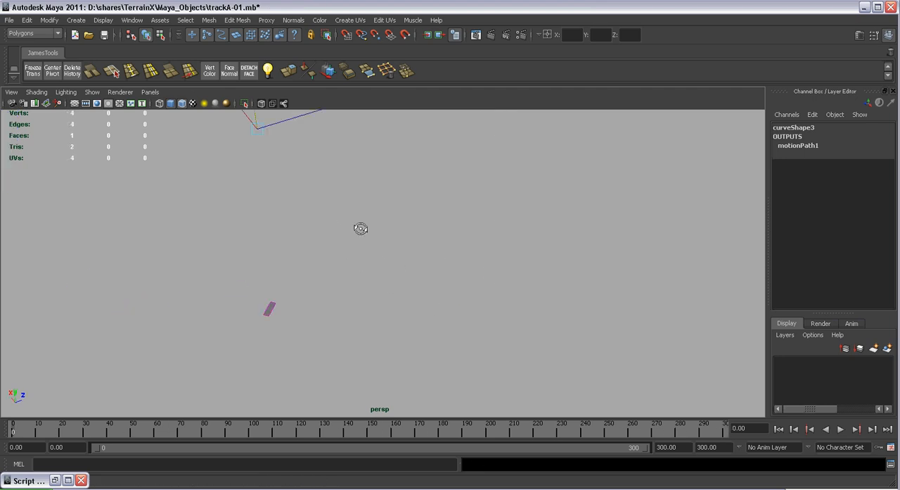
# Show NURBS curves in the persp view and select the road1 piece on the path
pyautogui.click(92, 92)
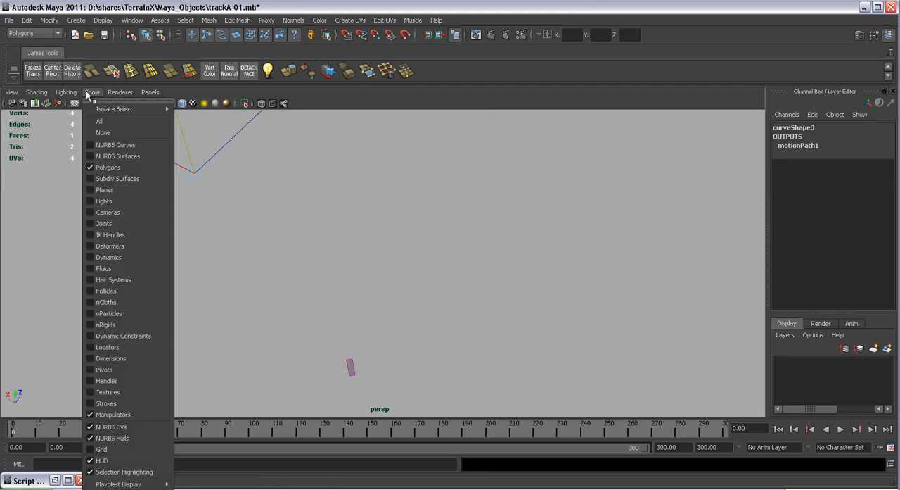
pyautogui.click(106, 145)
pyautogui.keyDown('alt'); pyautogui.moveTo(496, 355); pyautogui.dragTo(429, 317); pyautogui.keyUp('alt')
pyautogui.keyDown('alt'); pyautogui.moveTo(429, 318); pyautogui.dragTo(425, 328, button='right'); pyautogui.keyUp('alt')
pyautogui.keyDown('alt'); pyautogui.moveTo(395, 336); pyautogui.dragTo(406, 296, button='middle'); pyautogui.keyUp('alt')
pyautogui.keyDown('alt'); pyautogui.moveTo(406, 296); pyautogui.dragTo(425, 337, button='right'); pyautogui.keyUp('alt')
pyautogui.keyDown('alt'); pyautogui.moveTo(426, 337); pyautogui.dragTo(366, 294, button='middle'); pyautogui.keyUp('alt')
pyautogui.click(416, 309)
# Assign a new Lambert material to road1 and map a Checker texture to its color
pyautogui.keyDown('alt'); pyautogui.moveTo(394, 311); pyautogui.dragTo(393, 360, button='right'); pyautogui.keyUp('alt')
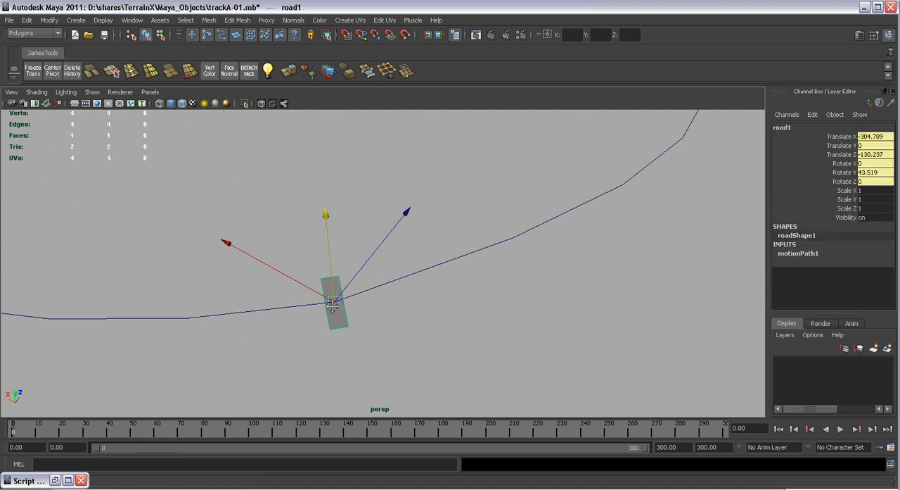
pyautogui.keyDown('alt'); pyautogui.moveTo(336, 328); pyautogui.dragTo(330, 249, button='middle'); pyautogui.keyUp('alt')
pyautogui.keyDown('alt'); pyautogui.moveTo(330, 249); pyautogui.dragTo(335, 269, button='right'); pyautogui.keyUp('alt')
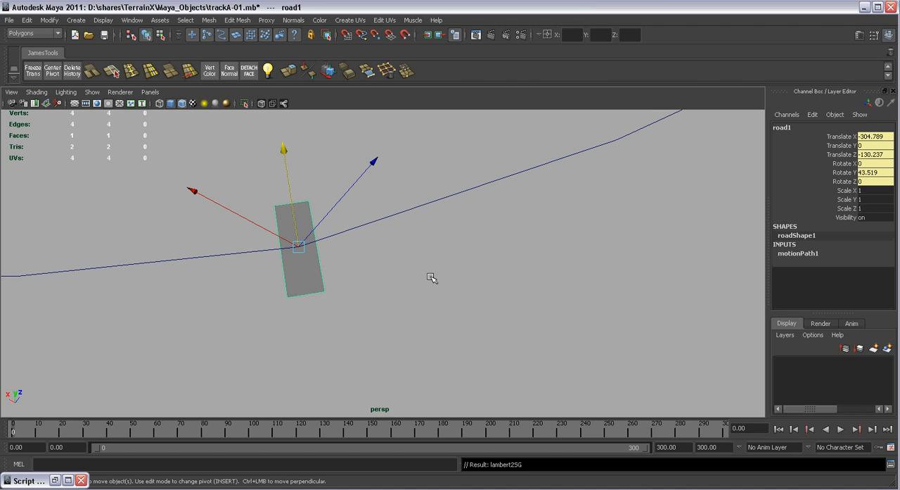
pyautogui.keyDown('alt'); pyautogui.moveTo(402, 266); pyautogui.dragTo(422, 283, button='right'); pyautogui.keyUp('alt')
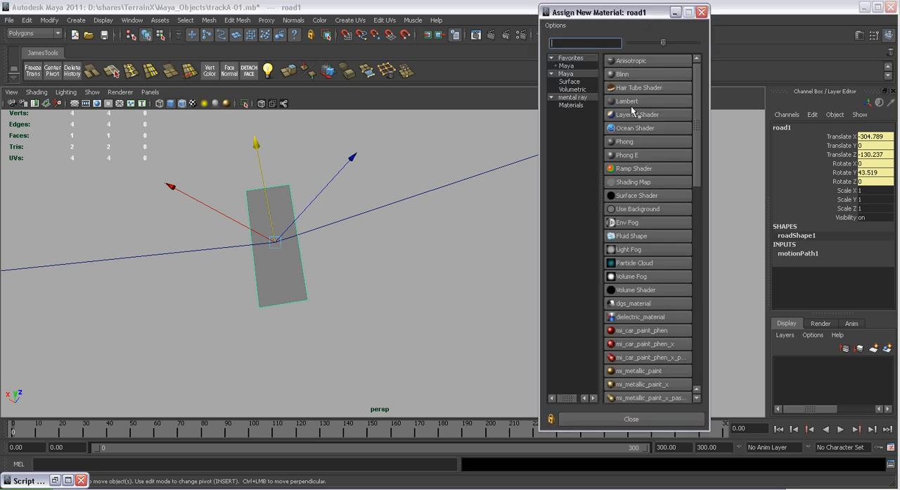
pyautogui.click(626, 102)
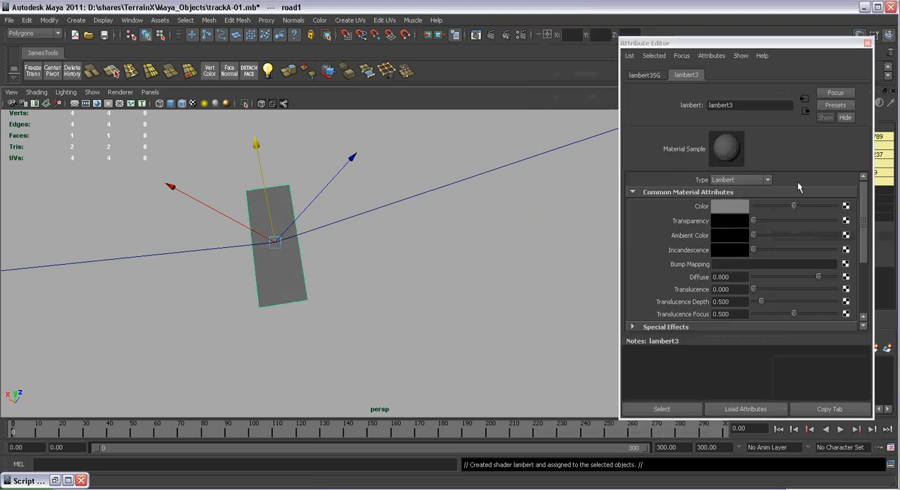
pyautogui.click(846, 205)
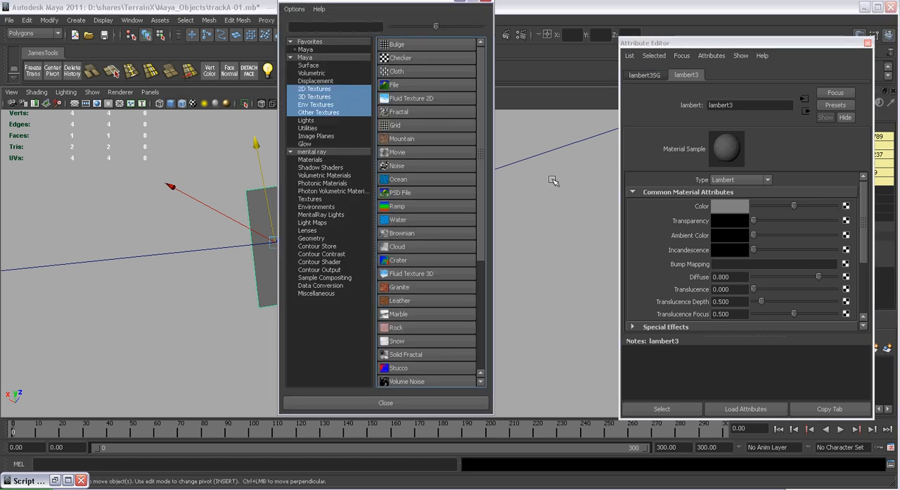
pyautogui.click(398, 58)
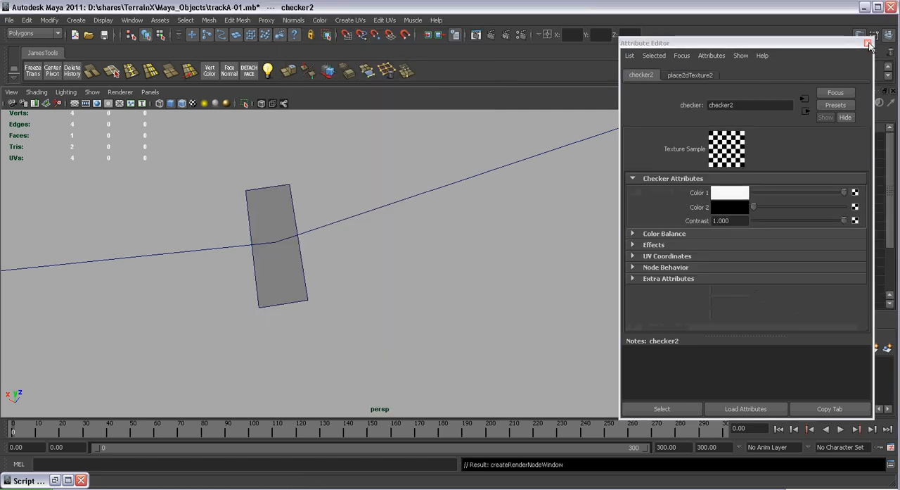
pyautogui.click(868, 43)
# Display textures in the persp view and reselect road1 to check its checker pattern up close
pyautogui.keyDown('alt'); pyautogui.moveTo(388, 134); pyautogui.dragTo(424, 157); pyautogui.keyUp('alt')
pyautogui.click(365, 209)
pyautogui.moveTo(366, 210)
pyautogui.keyDown('alt'); pyautogui.mouseDown()
pyautogui.moveTo(389, 223)
pyautogui.moveTo(349, 215)
pyautogui.mouseUp(); pyautogui.keyUp('alt')
pyautogui.keyDown('alt'); pyautogui.moveTo(309, 262); pyautogui.dragTo(376, 299, button='middle'); pyautogui.keyUp('alt')
pyautogui.keyDown('alt'); pyautogui.moveTo(376, 299); pyautogui.dragTo(391, 299, button='right'); pyautogui.keyUp('alt')
pyautogui.keyDown('alt'); pyautogui.moveTo(260, 211); pyautogui.dragTo(418, 309, button='middle'); pyautogui.keyUp('alt')
pyautogui.keyDown('alt'); pyautogui.moveTo(418, 309); pyautogui.dragTo(427, 338, button='right'); pyautogui.keyUp('alt')
pyautogui.keyDown('alt'); pyautogui.moveTo(401, 225); pyautogui.dragTo(451, 277, button='middle'); pyautogui.keyUp('alt')
pyautogui.keyDown('alt'); pyautogui.moveTo(450, 277); pyautogui.dragTo(444, 275, button='right'); pyautogui.keyUp('alt')
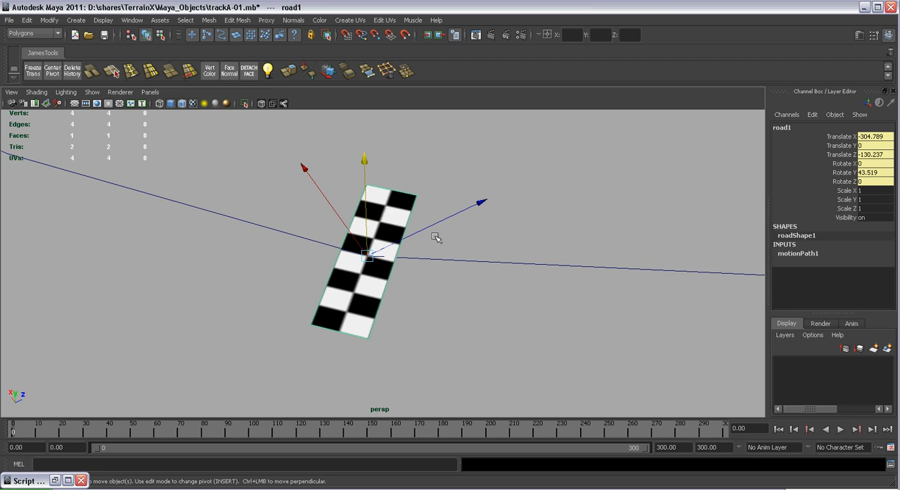
# Execute the MEL duplication script from the Script Editor to place textured copies of road1 along the path
pyautogui.keyDown('alt'); pyautogui.moveTo(536, 275); pyautogui.dragTo(331, 163, button='right'); pyautogui.keyUp('alt')
pyautogui.keyDown('alt'); pyautogui.moveTo(399, 215); pyautogui.dragTo(600, 323); pyautogui.keyUp('alt')
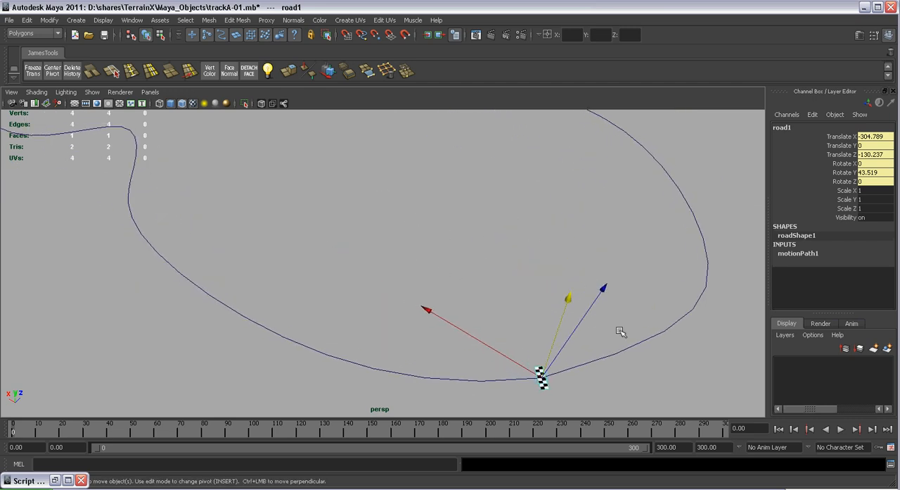
pyautogui.click(890, 465)
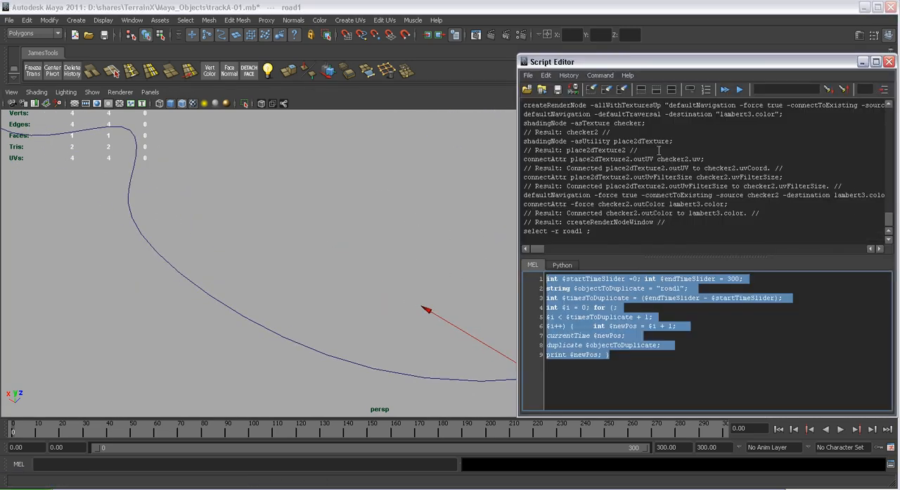
pyautogui.click(600, 75)
pyautogui.click(597, 194)
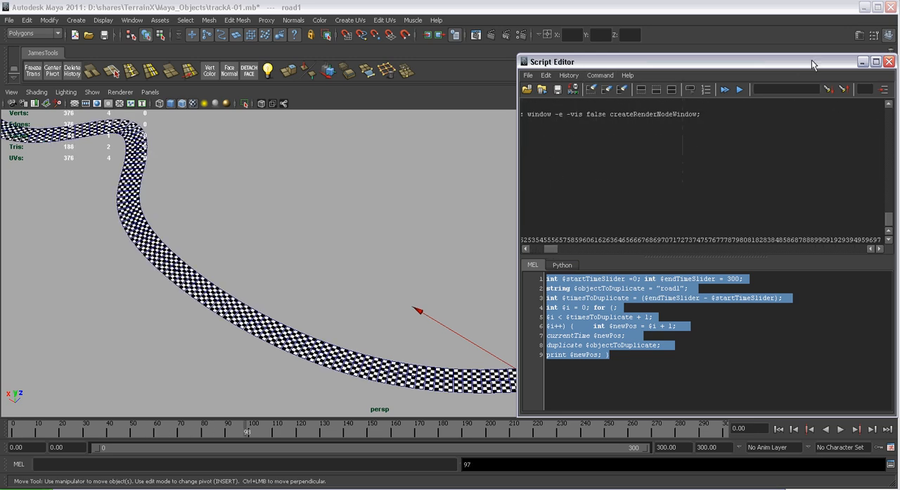
# Close the Script Editor and examine the checkered road copies along the curves of the track from several angles
pyautogui.click(890, 65)
pyautogui.keyDown('alt'); pyautogui.moveTo(587, 213); pyautogui.dragTo(392, 201); pyautogui.keyUp('alt')
pyautogui.keyDown('alt'); pyautogui.moveTo(392, 201); pyautogui.dragTo(408, 184, button='middle'); pyautogui.keyUp('alt')
pyautogui.keyDown('alt'); pyautogui.moveTo(408, 184); pyautogui.dragTo(393, 288, button='right'); pyautogui.keyUp('alt')
pyautogui.keyDown('alt'); pyautogui.moveTo(393, 289); pyautogui.dragTo(386, 246); pyautogui.keyUp('alt')
pyautogui.keyDown('alt'); pyautogui.moveTo(382, 236); pyautogui.dragTo(424, 279, button='middle'); pyautogui.keyUp('alt')
pyautogui.keyDown('alt'); pyautogui.moveTo(424, 280); pyautogui.dragTo(451, 303, button='right'); pyautogui.keyUp('alt')
pyautogui.keyDown('alt'); pyautogui.moveTo(370, 246); pyautogui.dragTo(422, 251, button='middle'); pyautogui.keyUp('alt')
pyautogui.keyDown('alt'); pyautogui.moveTo(422, 252); pyautogui.dragTo(463, 345, button='right'); pyautogui.keyUp('alt')
pyautogui.keyDown('alt'); pyautogui.moveTo(444, 314); pyautogui.dragTo(431, 354, button='middle'); pyautogui.keyUp('alt')
pyautogui.keyDown('alt'); pyautogui.moveTo(415, 316); pyautogui.dragTo(440, 345, button='right'); pyautogui.keyUp('alt')
pyautogui.keyDown('alt'); pyautogui.moveTo(429, 267); pyautogui.dragTo(421, 317); pyautogui.keyUp('alt')
pyautogui.keyDown('alt'); pyautogui.moveTo(420, 299); pyautogui.dragTo(438, 313, button='right'); pyautogui.keyUp('alt')
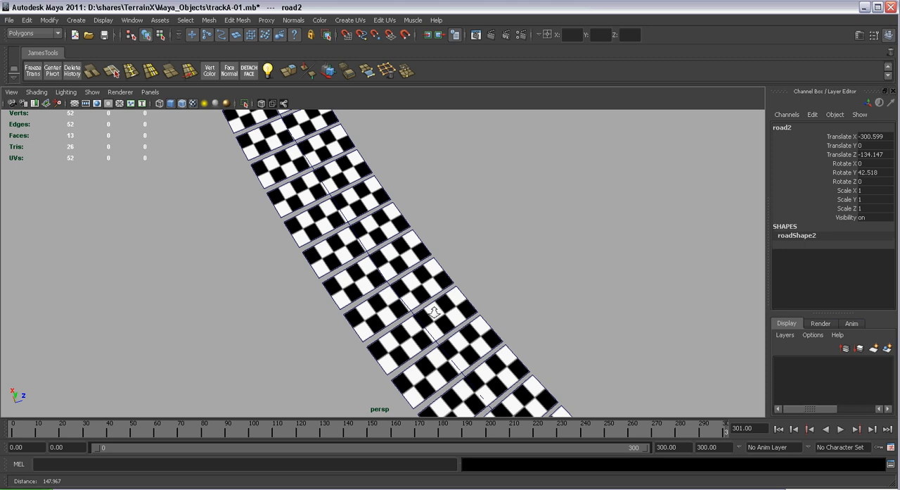
pyautogui.keyDown('alt'); pyautogui.moveTo(439, 313); pyautogui.dragTo(501, 316); pyautogui.keyUp('alt')
pyautogui.keyDown('alt'); pyautogui.moveTo(498, 310); pyautogui.dragTo(452, 253, button='right'); pyautogui.keyUp('alt')
pyautogui.keyDown('alt'); pyautogui.moveTo(485, 267); pyautogui.dragTo(376, 231, button='middle'); pyautogui.keyUp('alt')
pyautogui.keyDown('alt'); pyautogui.moveTo(375, 232); pyautogui.dragTo(424, 260, button='right'); pyautogui.keyUp('alt')
pyautogui.keyDown('alt'); pyautogui.moveTo(424, 260); pyautogui.dragTo(365, 242); pyautogui.keyUp('alt')
pyautogui.keyDown('alt'); pyautogui.moveTo(446, 239); pyautogui.dragTo(403, 184, button='right'); pyautogui.keyUp('alt')
pyautogui.moveTo(404, 184)
pyautogui.keyDown('alt'); pyautogui.mouseDown(button='middle')
pyautogui.moveTo(395, 215)
pyautogui.moveTo(371, 230)
pyautogui.mouseUp(button='middle'); pyautogui.keyUp('alt')
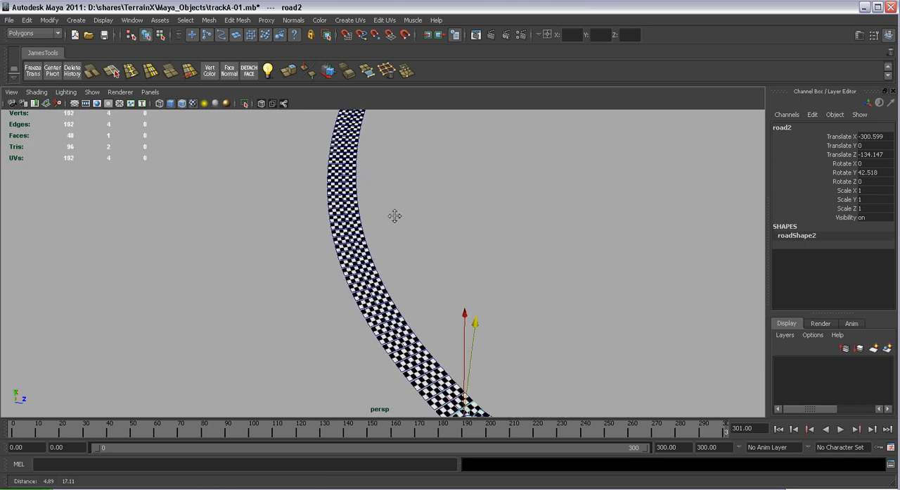
pyautogui.keyDown('alt'); pyautogui.moveTo(372, 229); pyautogui.dragTo(352, 193); pyautogui.keyUp('alt')
# Undo the scripted duplication of road1 along the path
pyautogui.hotkey('ctrl', 'z')
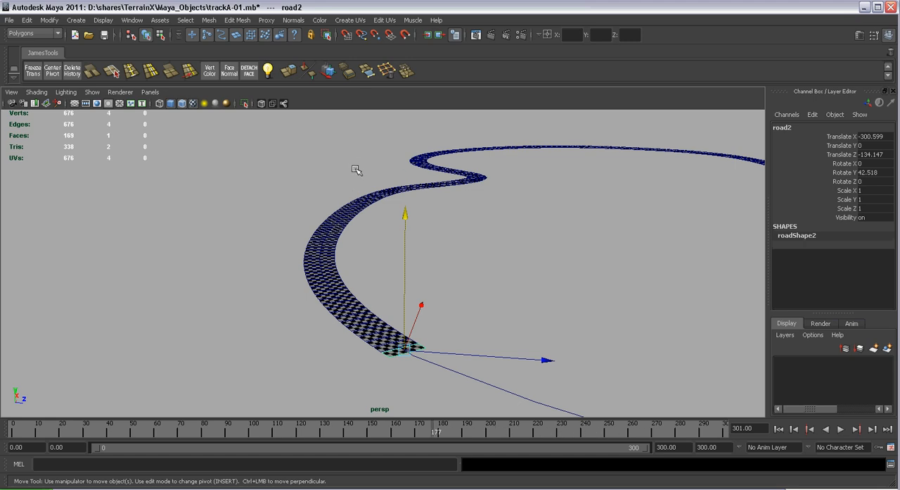
pyautogui.hotkey('ctrl', 'z')
pyautogui.hotkey('ctrl', 'z')
pyautogui.hotkey('ctrl', 'z')
pyautogui.hotkey('ctrl', 'z')
pyautogui.hotkey('ctrl', 'z')
pyautogui.hotkey('ctrl', 'z')
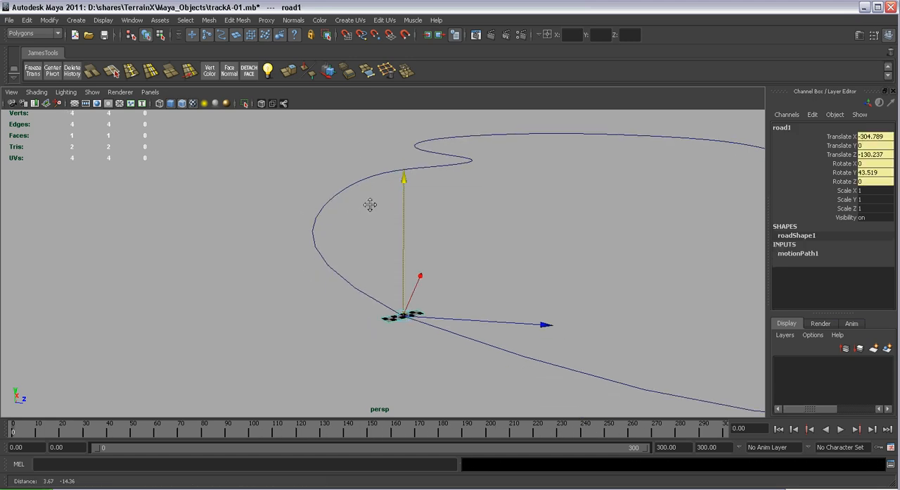
pyautogui.hotkey('ctrl', 'z')
pyautogui.hotkey('ctrl', 'z')
pyautogui.hotkey('ctrl', 'z')
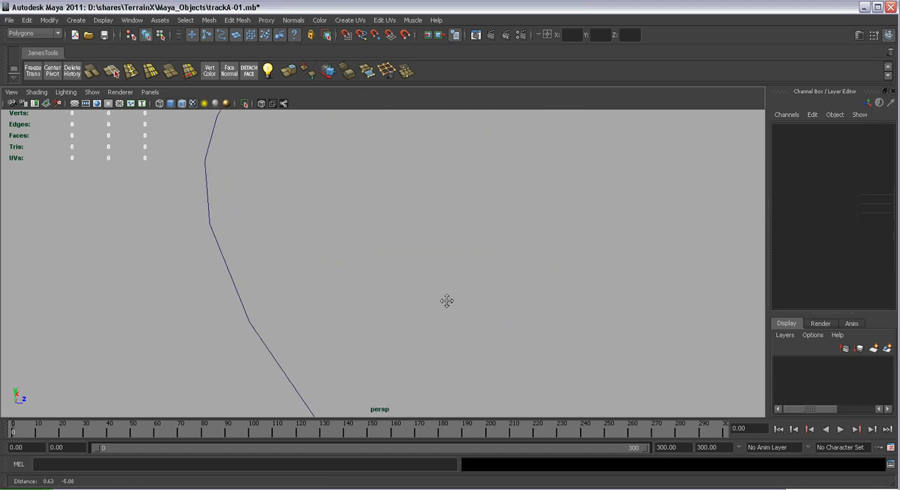
# Select road1 and try banking it with motionPath1's Front Twist, using values such as 30.94 and 18.335
pyautogui.click(432, 267)
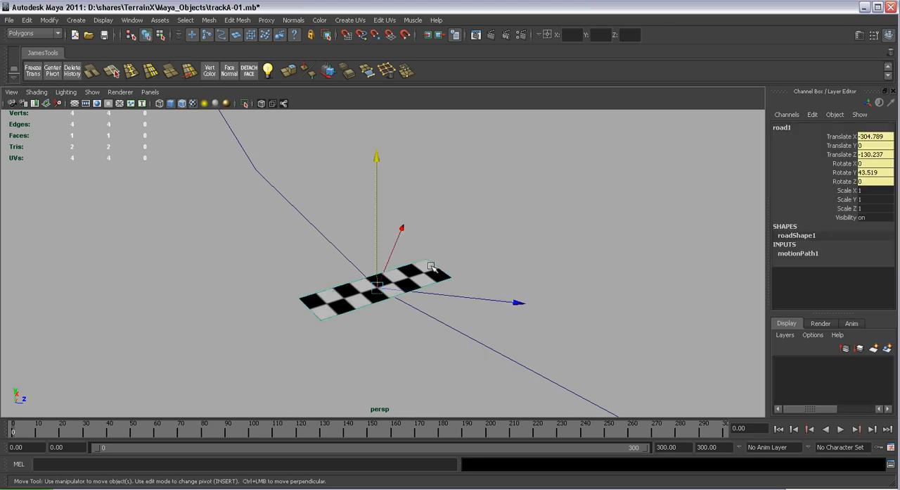
pyautogui.click(795, 253)
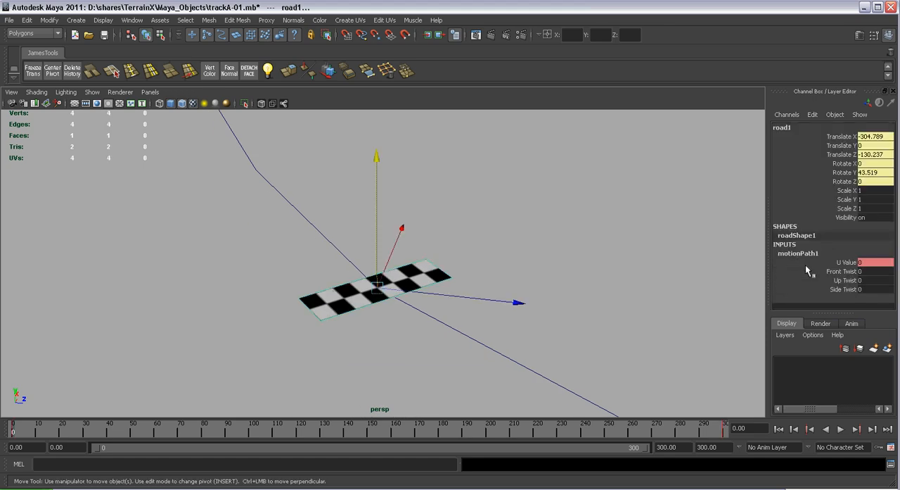
pyautogui.click(830, 270)
pyautogui.keyDown('alt'); pyautogui.moveTo(603, 243); pyautogui.dragTo(467, 255); pyautogui.keyUp('alt')
pyautogui.moveTo(459, 230); pyautogui.dragTo(475, 221, button='middle')
pyautogui.moveTo(474, 221)
pyautogui.keyDown('alt'); pyautogui.mouseDown()
pyautogui.moveTo(420, 203)
pyautogui.moveTo(480, 215)
pyautogui.mouseUp(); pyautogui.keyUp('alt')
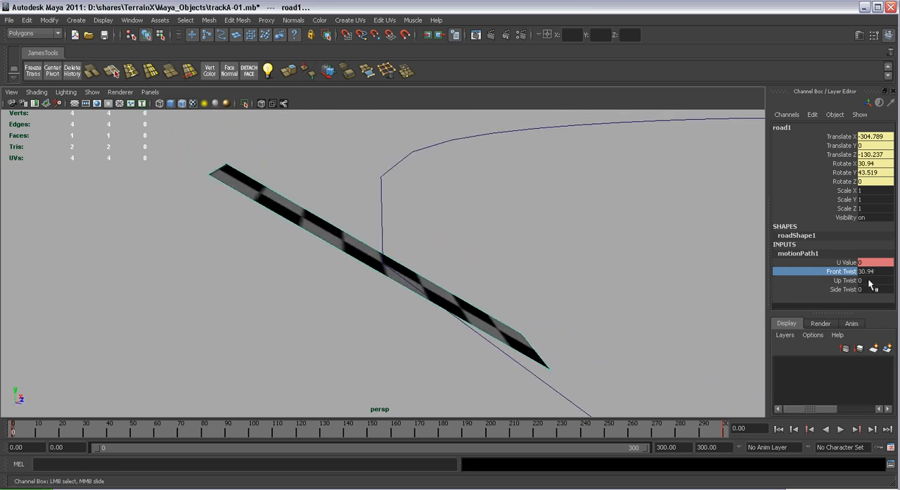
pyautogui.moveTo(712, 261); pyautogui.dragTo(731, 248, button='middle')
# Open the keying options for motionPath1's Front Twist and reset the twist to 0
pyautogui.rightClick(831, 286)
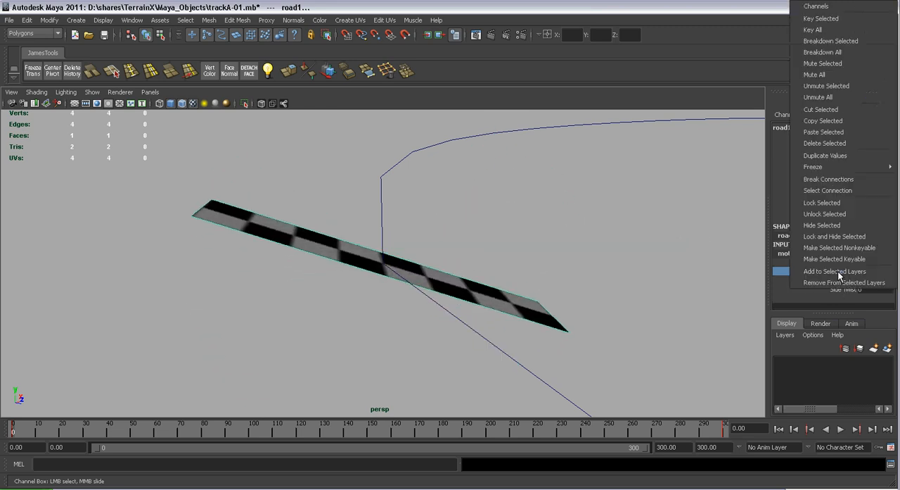
pyautogui.click(832, 21)
pyautogui.keyDown('alt'); pyautogui.moveTo(358, 110); pyautogui.dragTo(422, 280); pyautogui.keyUp('alt')
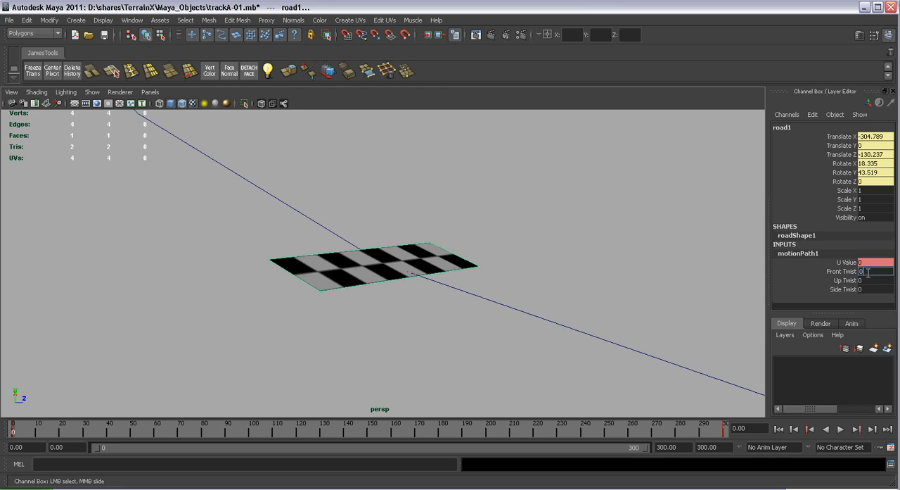
pyautogui.press('Return')
# Examine the whole closed path and the position of road1 on it in the persp view
pyautogui.moveTo(465, 253)
pyautogui.keyDown('alt'); pyautogui.mouseDown()
pyautogui.moveTo(314, 175)
pyautogui.moveTo(392, 220)
pyautogui.moveTo(549, 267)
pyautogui.moveTo(565, 349)
pyautogui.mouseUp(); pyautogui.keyUp('alt')
pyautogui.scroll(-5, 314, 175)
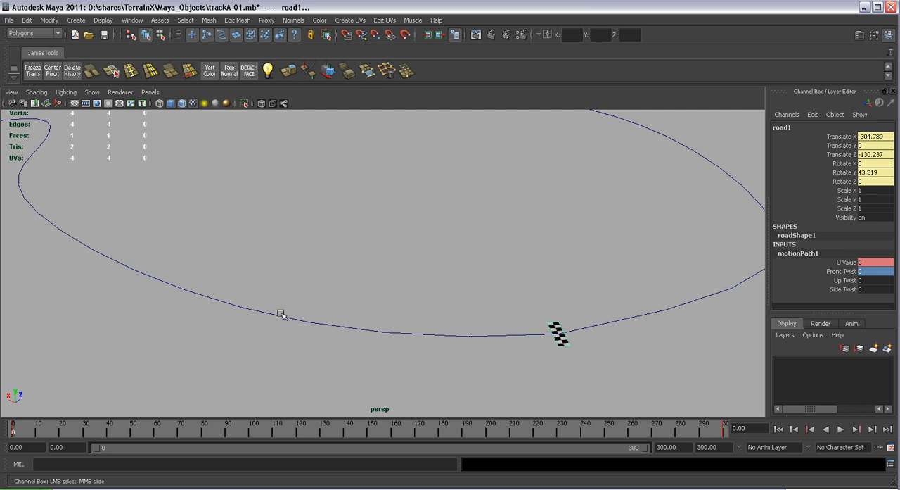
pyautogui.moveTo(462, 289)
pyautogui.keyDown('alt'); pyautogui.mouseDown()
pyautogui.moveTo(390, 269)
pyautogui.moveTo(472, 305)
pyautogui.moveTo(531, 259)
pyautogui.moveTo(512, 257)
pyautogui.mouseUp(); pyautogui.keyUp('alt')
pyautogui.keyDown('alt'); pyautogui.moveTo(455, 253); pyautogui.dragTo(581, 298, button='middle'); pyautogui.keyUp('alt')
pyautogui.keyDown('alt'); pyautogui.moveTo(582, 299); pyautogui.dragTo(564, 281, button='right'); pyautogui.keyUp('alt')
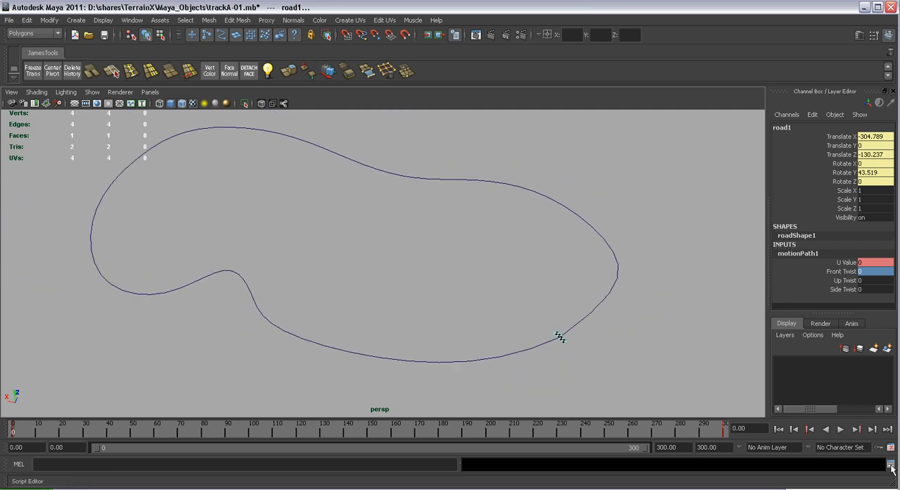
pyautogui.keyDown('alt'); pyautogui.moveTo(525, 262); pyautogui.dragTo(539, 269, button='middle'); pyautogui.keyUp('alt')
pyautogui.keyDown('alt'); pyautogui.moveTo(539, 270); pyautogui.dragTo(527, 265); pyautogui.keyUp('alt')
pyautogui.keyDown('alt'); pyautogui.moveTo(528, 264); pyautogui.dragTo(556, 284, button='middle'); pyautogui.keyUp('alt')
pyautogui.moveTo(557, 283)
pyautogui.keyDown('alt'); pyautogui.mouseDown(button='right')
pyautogui.moveTo(581, 313)
pyautogui.moveTo(548, 281)
pyautogui.mouseUp(button='right'); pyautogui.keyUp('alt')
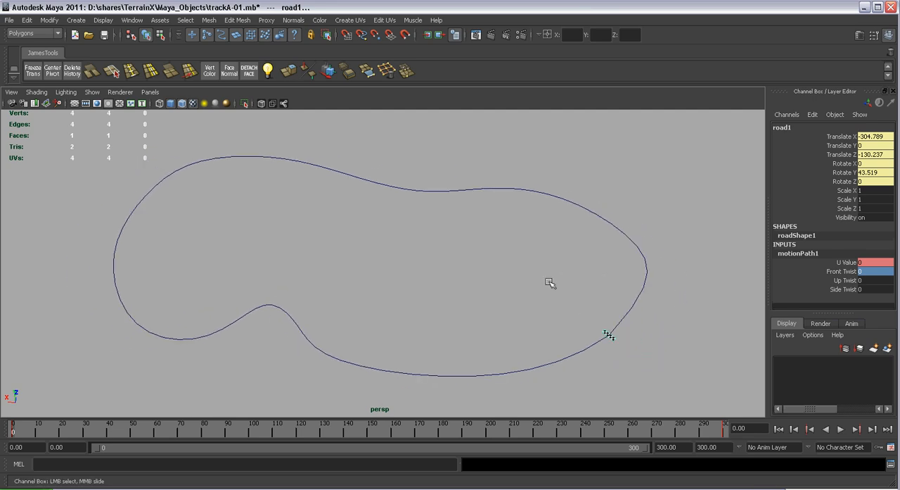